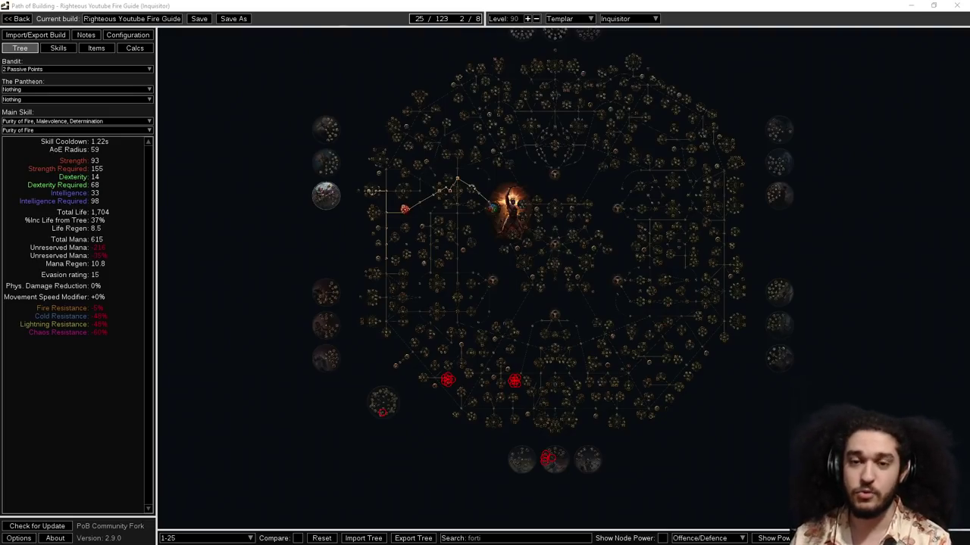
# Step: Examine the allocated path of the 1-25 tree from the Templar start through Retribution and Discipline and Training to the Elemental Damage nodes
pyautogui.moveTo(528, 172); pyautogui.dragTo(540, 182)
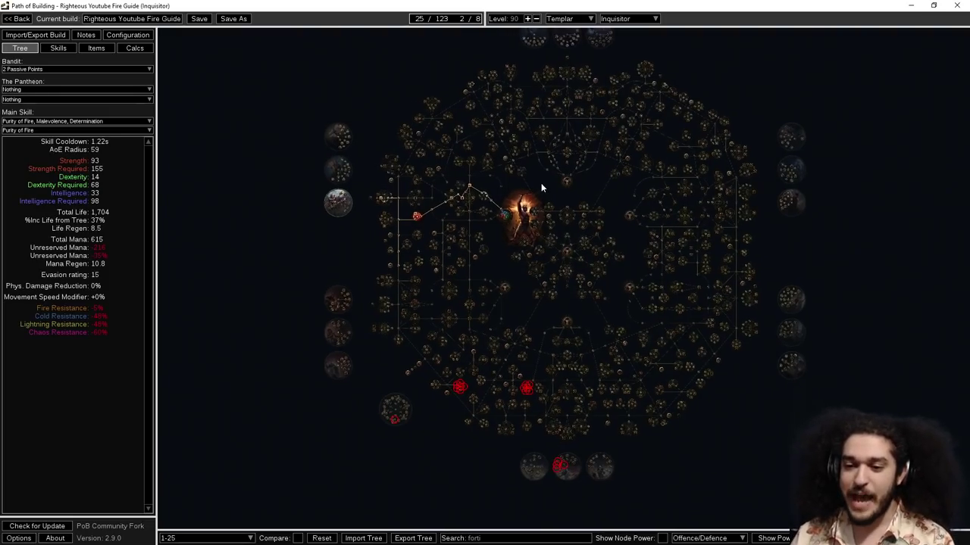
pyautogui.scroll(2, 541, 182)
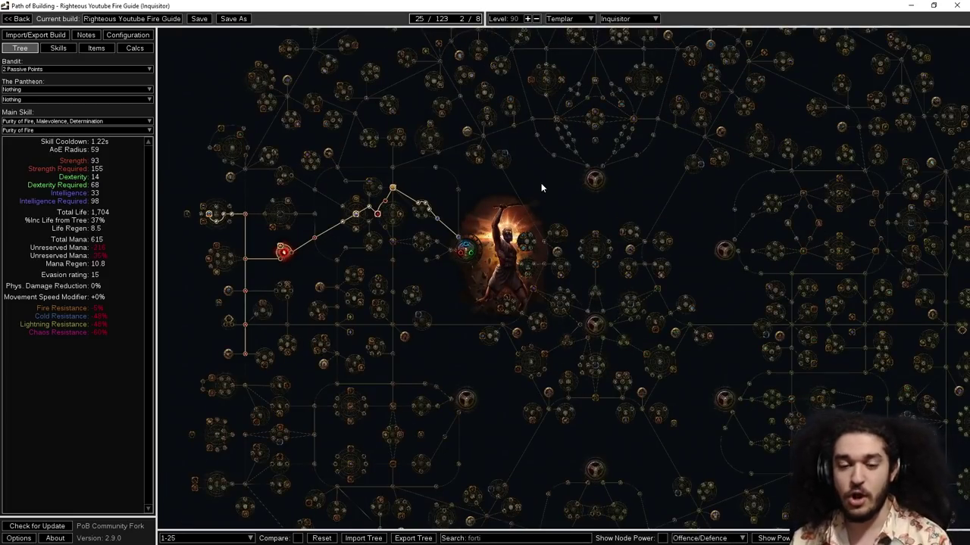
pyautogui.scroll(3, 541, 182)
pyautogui.moveTo(400, 221); pyautogui.dragTo(773, 227)
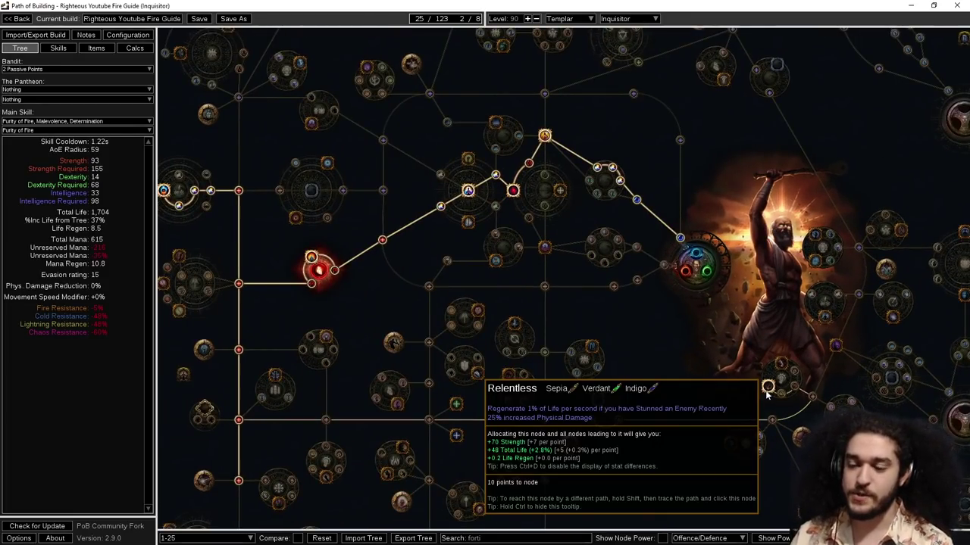
pyautogui.scroll(1, 799, 432)
pyautogui.moveTo(647, 160); pyautogui.dragTo(649, 228)
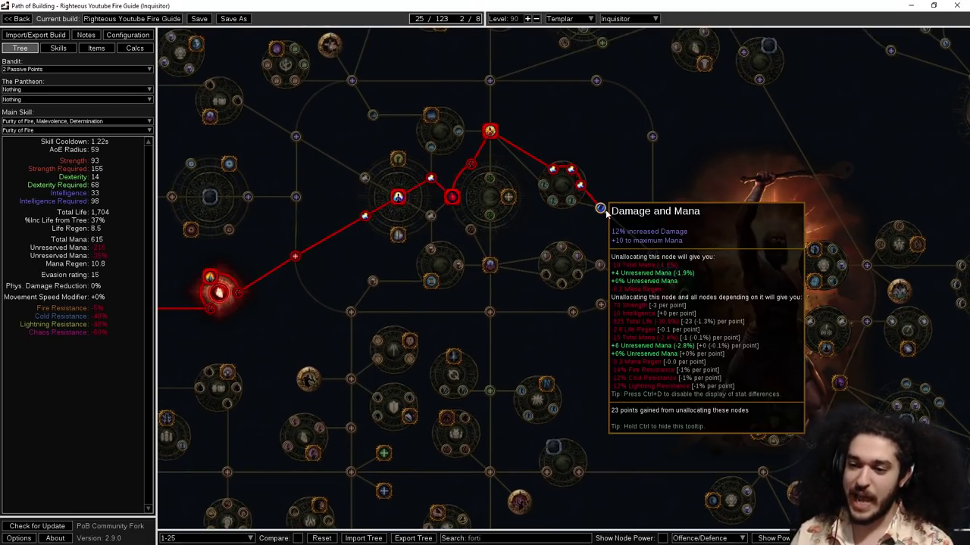
pyautogui.click(553, 170)
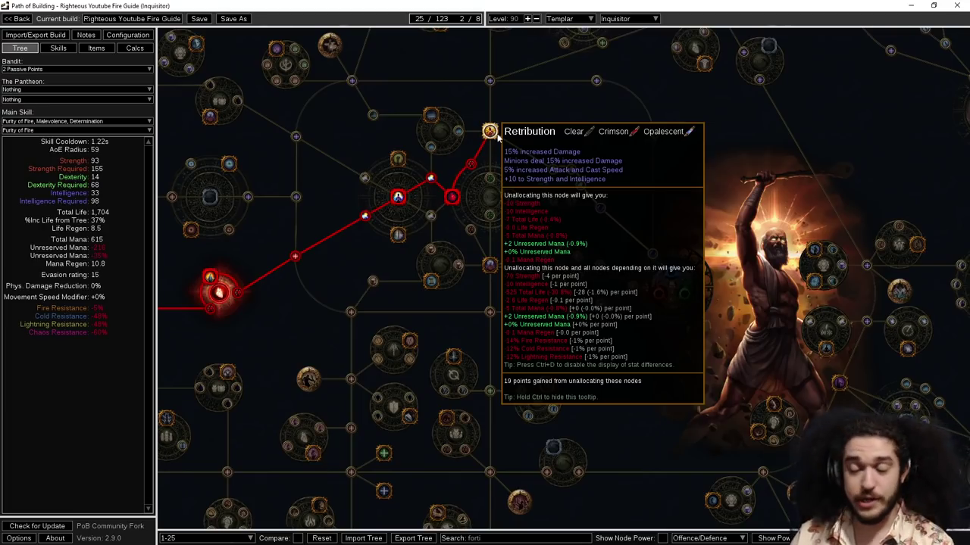
pyautogui.moveTo(471, 166); pyautogui.dragTo(517, 162)
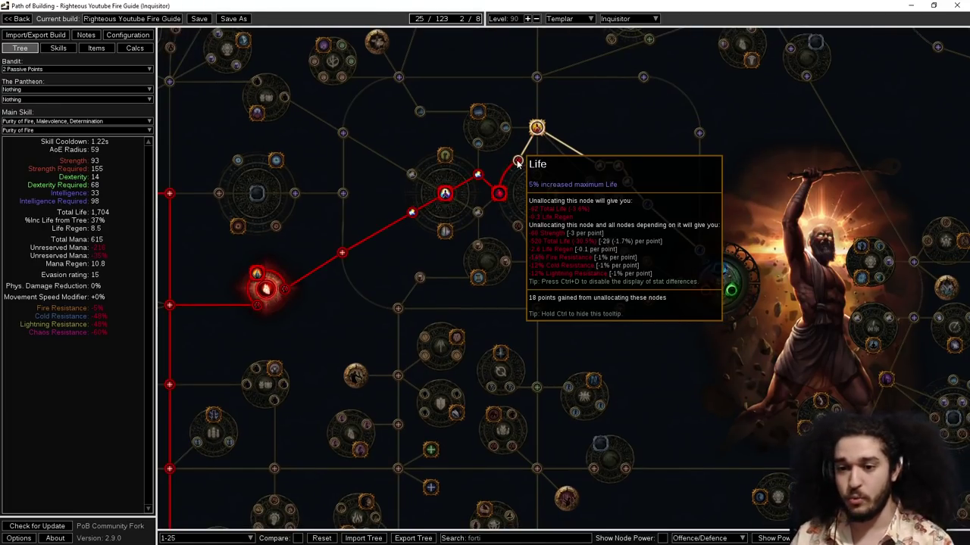
pyautogui.moveTo(518, 162); pyautogui.dragTo(546, 161)
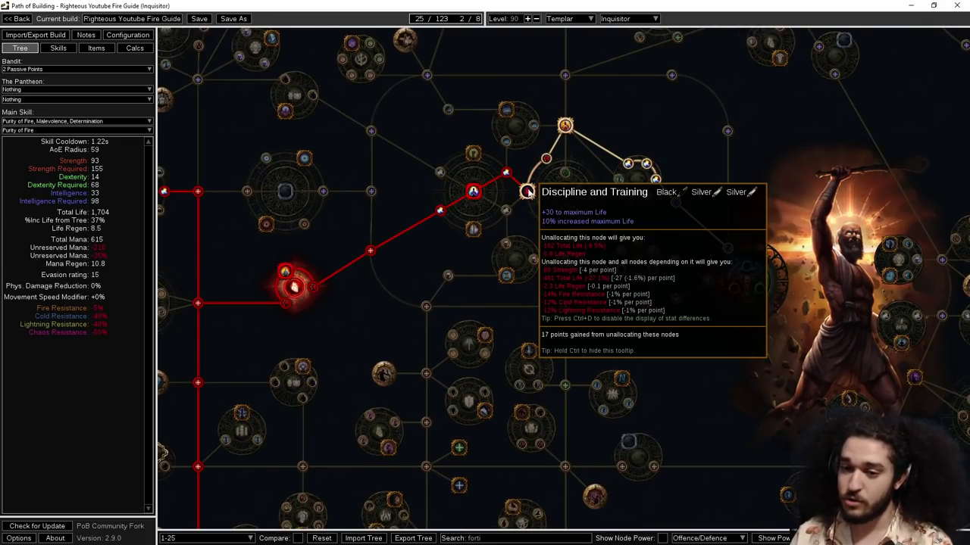
pyautogui.moveTo(526, 189)
pyautogui.moveTo(507, 174)
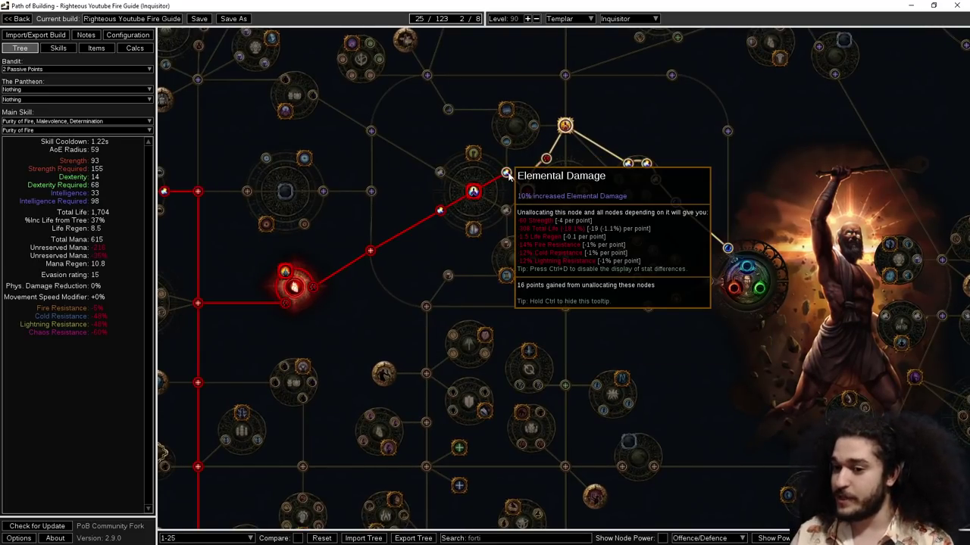
pyautogui.moveTo(441, 212)
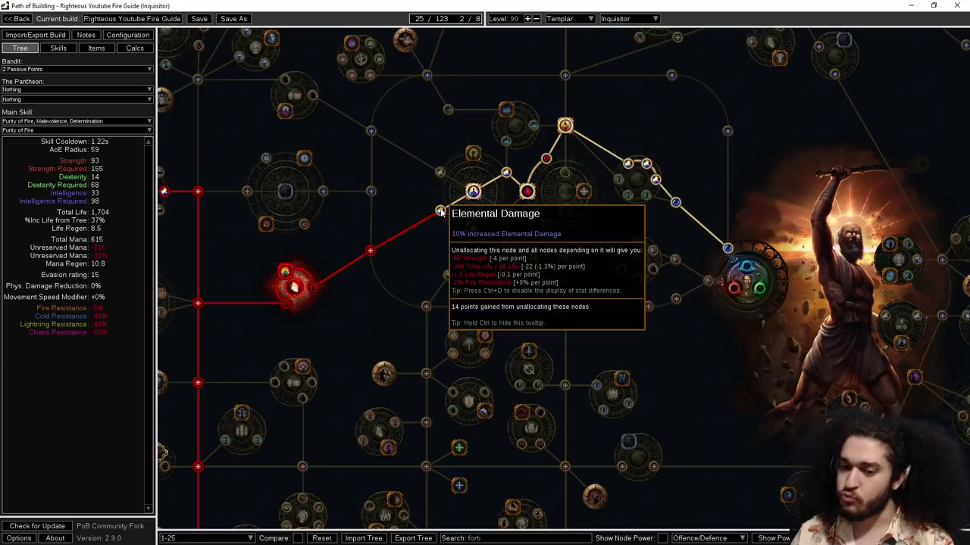
# Step: Examine the Strength, Devotion and Life Mastery nodes of the 1-25 tree and the elemental cluster around Divine Wrath
pyautogui.moveTo(440, 212); pyautogui.dragTo(587, 162)
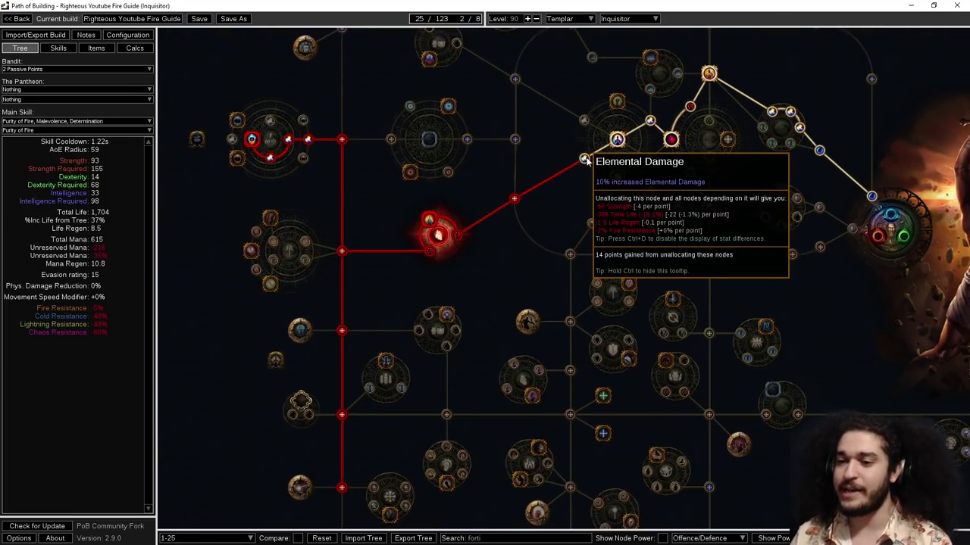
pyautogui.moveTo(515, 200)
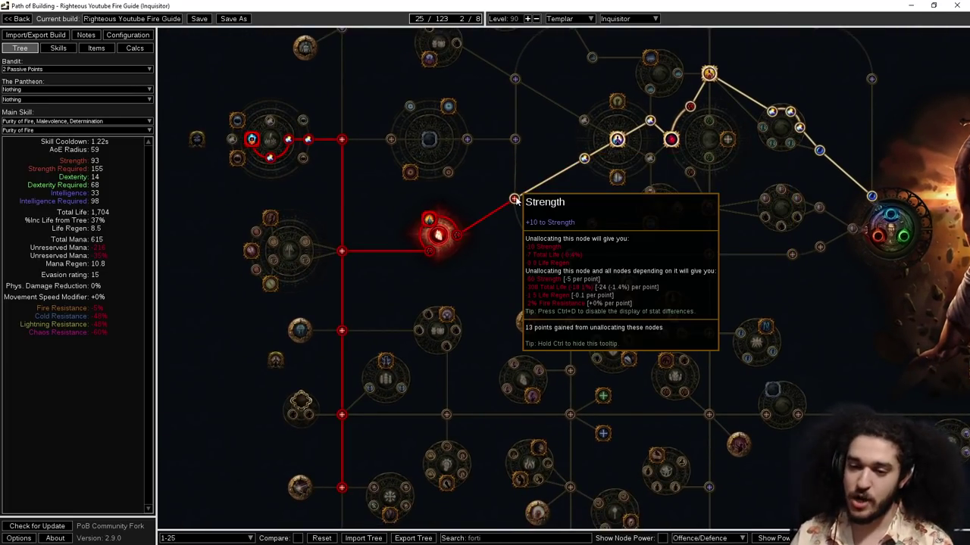
pyautogui.moveTo(430, 223)
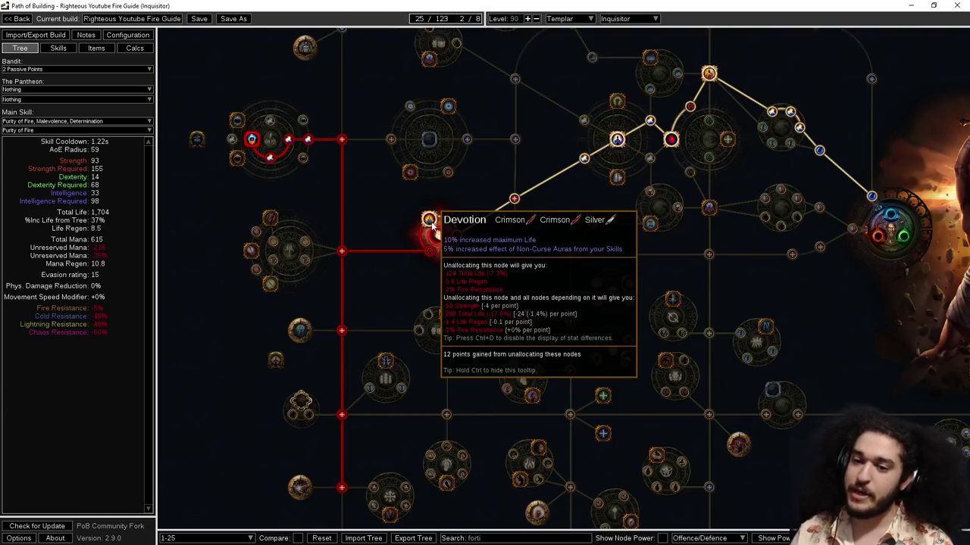
pyautogui.moveTo(433, 241); pyautogui.dragTo(542, 182)
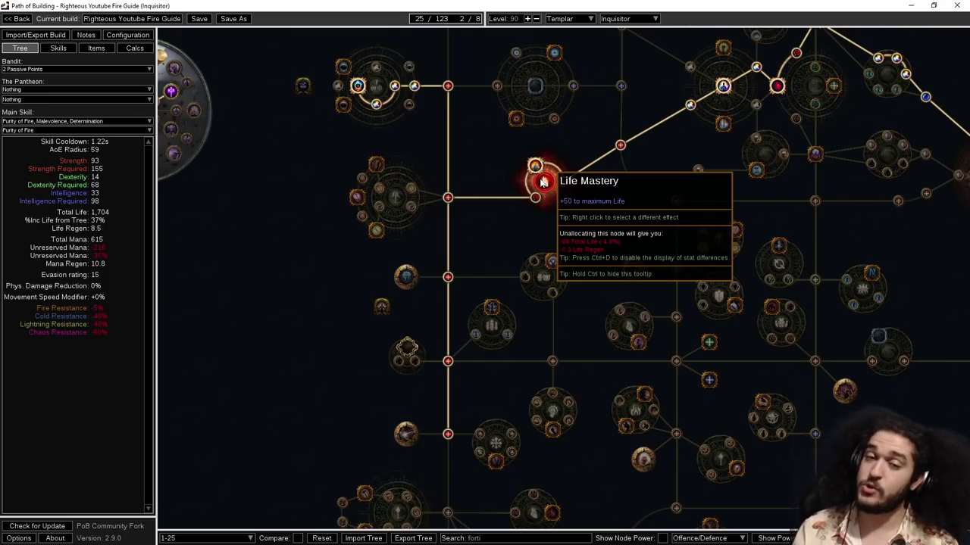
pyautogui.moveTo(542, 182); pyautogui.dragTo(580, 285)
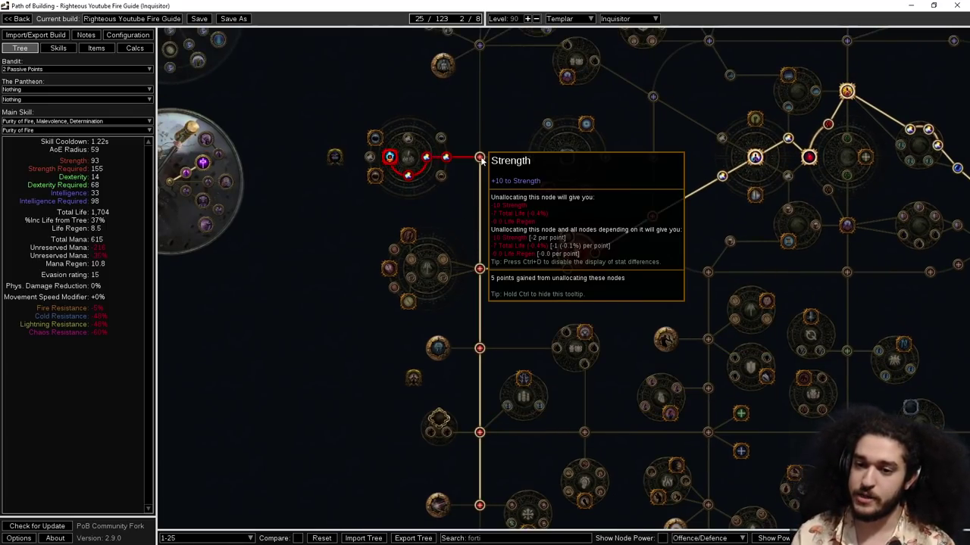
pyautogui.scroll(3, 455, 148)
pyautogui.moveTo(539, 225); pyautogui.dragTo(603, 219)
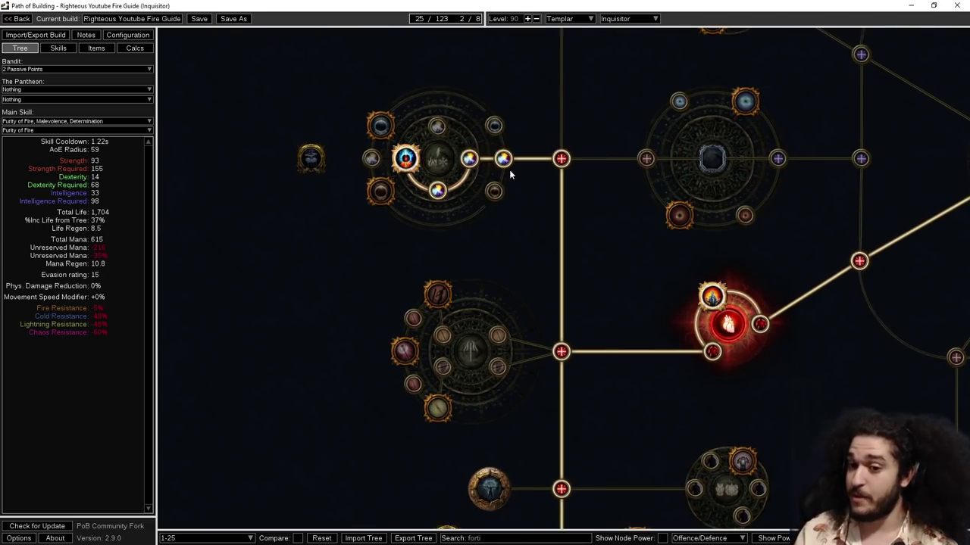
pyautogui.moveTo(548, 108); pyautogui.dragTo(544, 153)
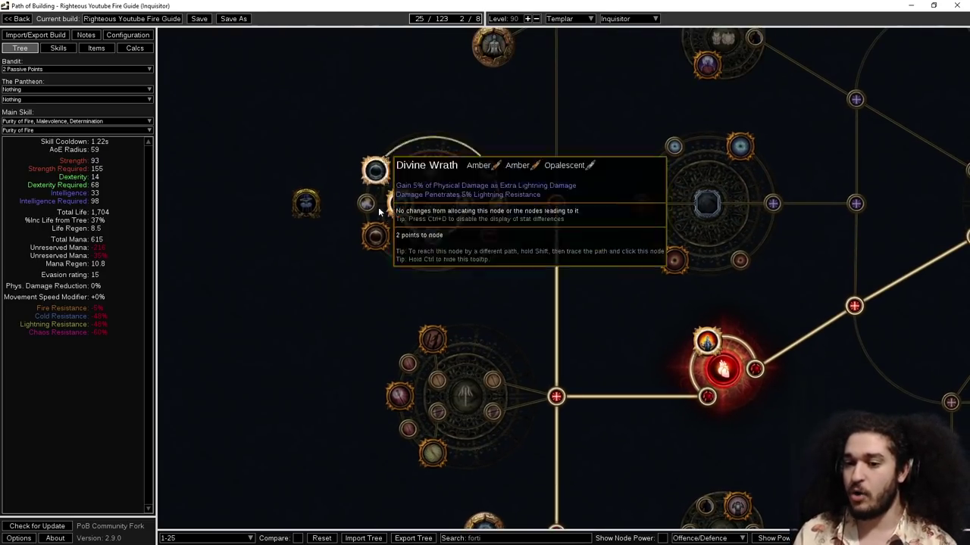
pyautogui.scroll(-6, 523, 246)
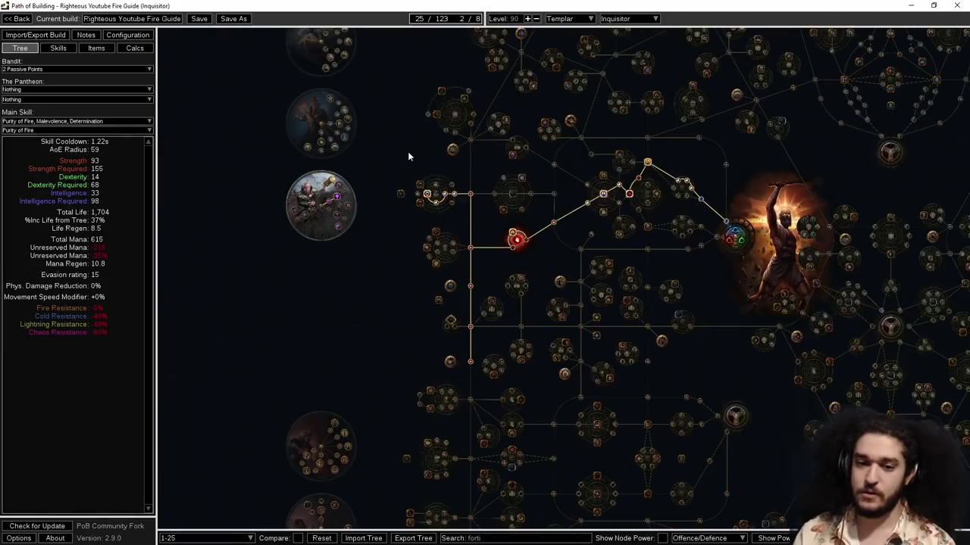
# Step: Switch the displayed passive tree to the 26-50 version
pyautogui.click(181, 538)
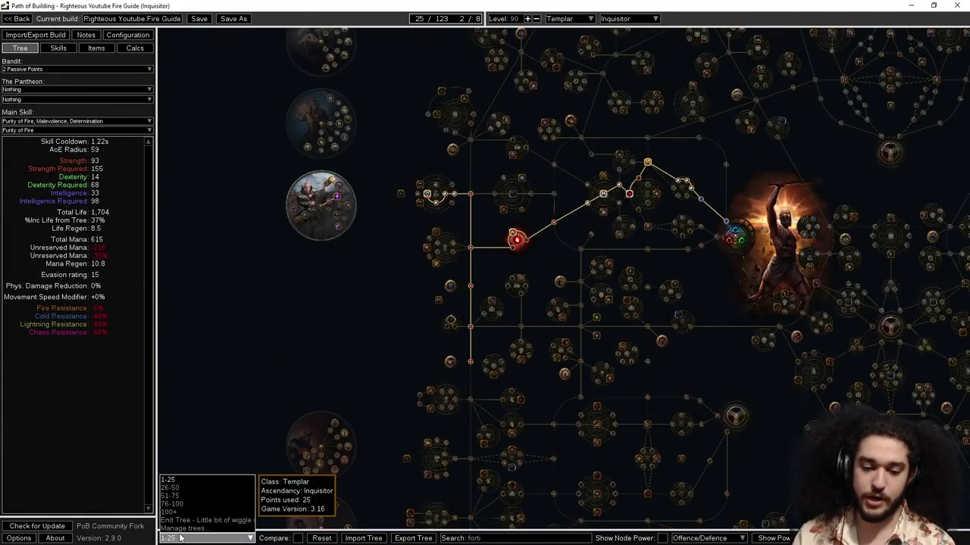
pyautogui.click(179, 490)
pyautogui.scroll(4, 464, 181)
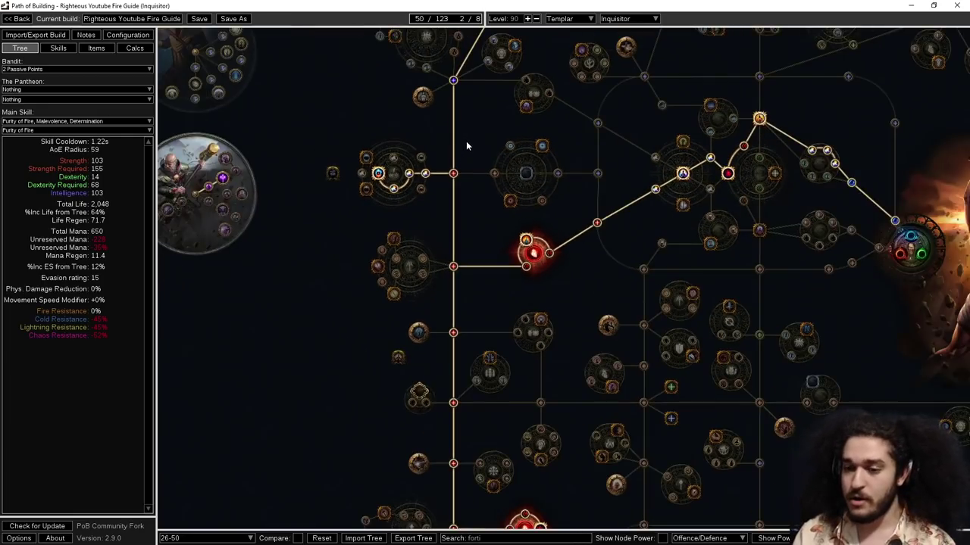
# Step: Examine the Strength nodes leading south and the two life clusters with their Life Mastery effects in the 26-50 tree
pyautogui.moveTo(454, 244); pyautogui.dragTo(455, 110)
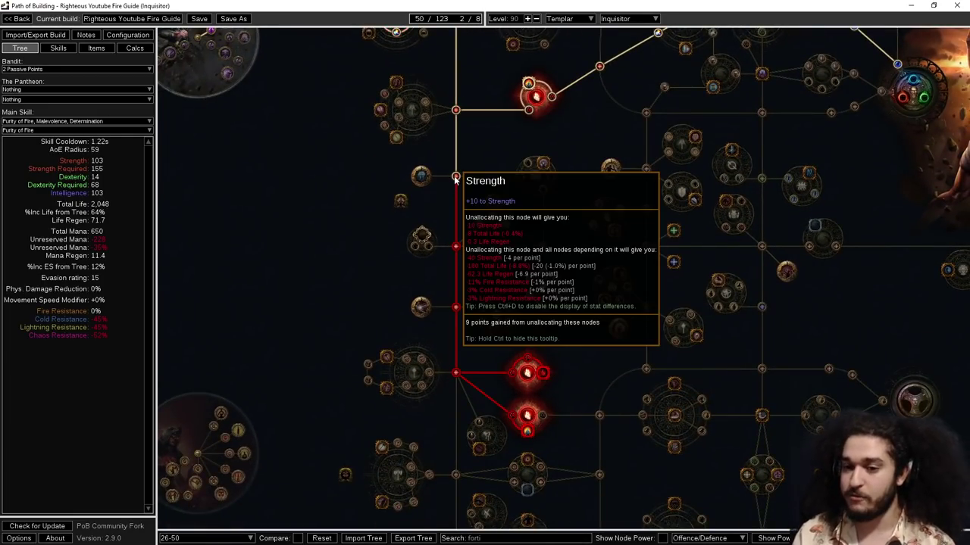
pyautogui.moveTo(455, 245); pyautogui.dragTo(454, 127)
pyautogui.scroll(2, 469, 130)
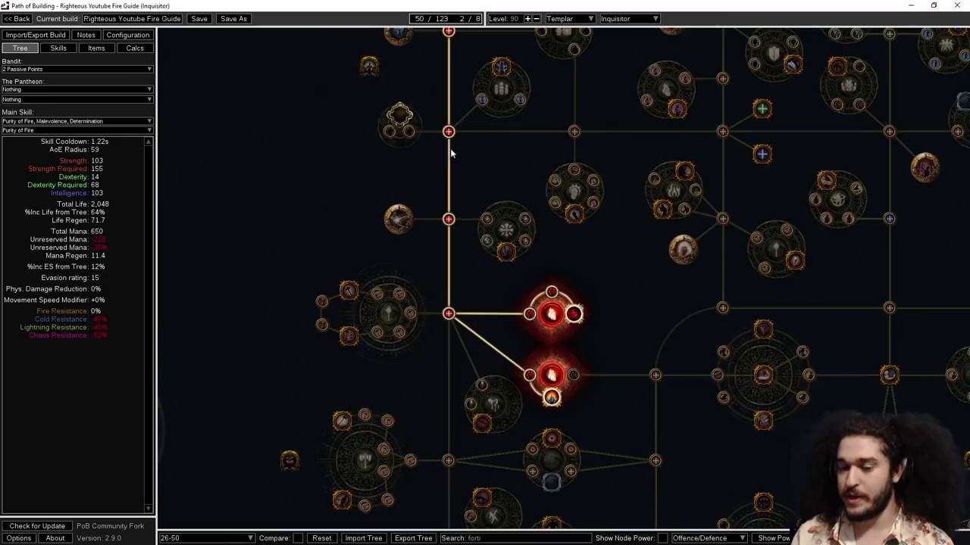
pyautogui.moveTo(451, 259); pyautogui.dragTo(309, 127)
pyautogui.scroll(2, 442, 163)
pyautogui.moveTo(413, 143); pyautogui.dragTo(413, 130)
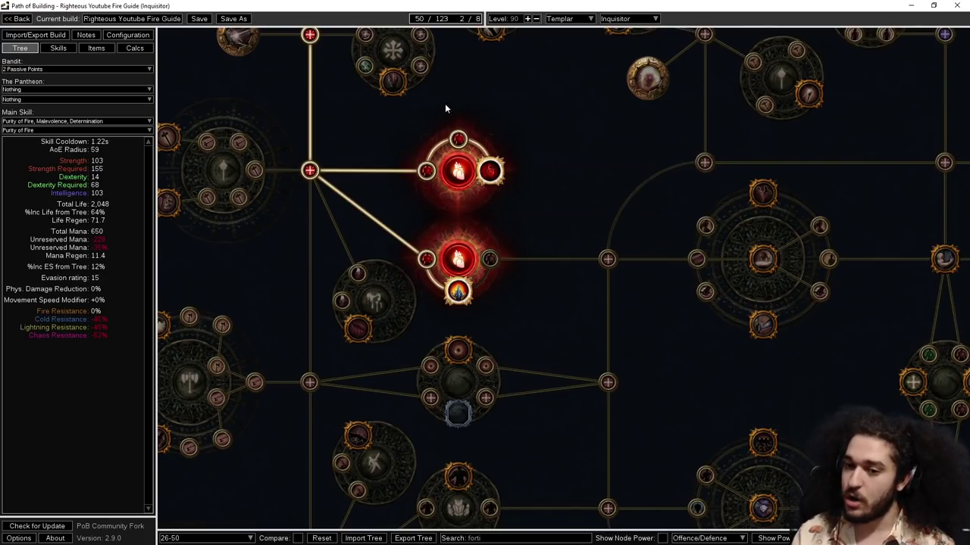
pyautogui.moveTo(428, 172)
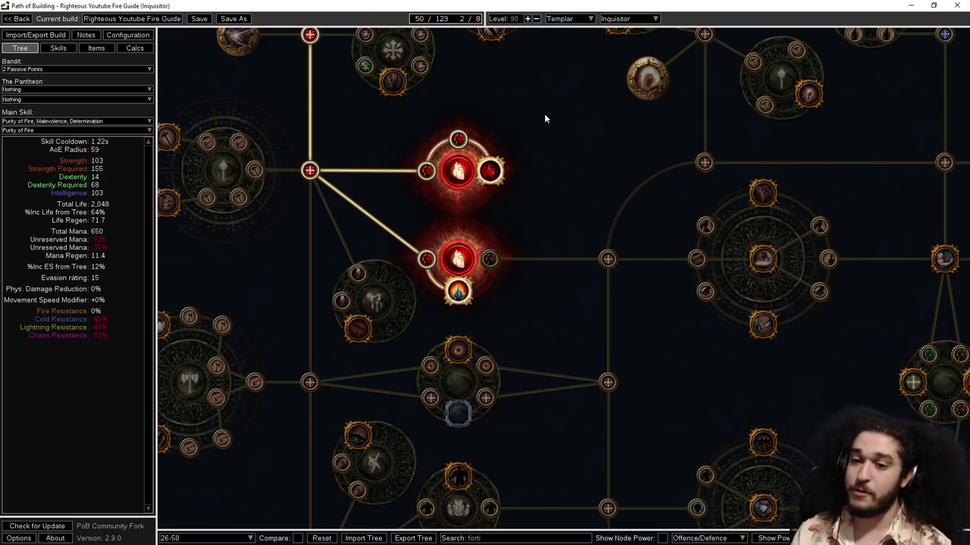
pyautogui.moveTo(470, 225); pyautogui.dragTo(494, 202)
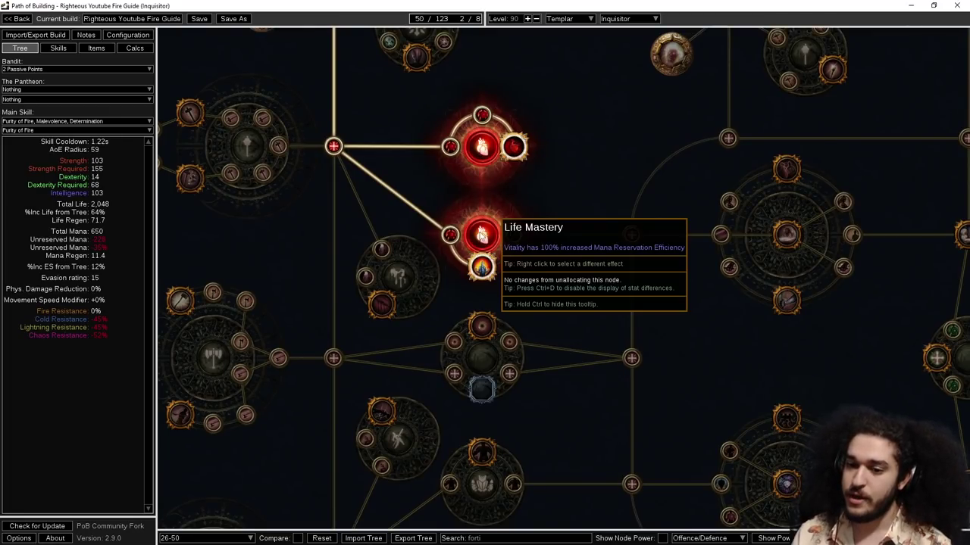
pyautogui.scroll(-4, 482, 236)
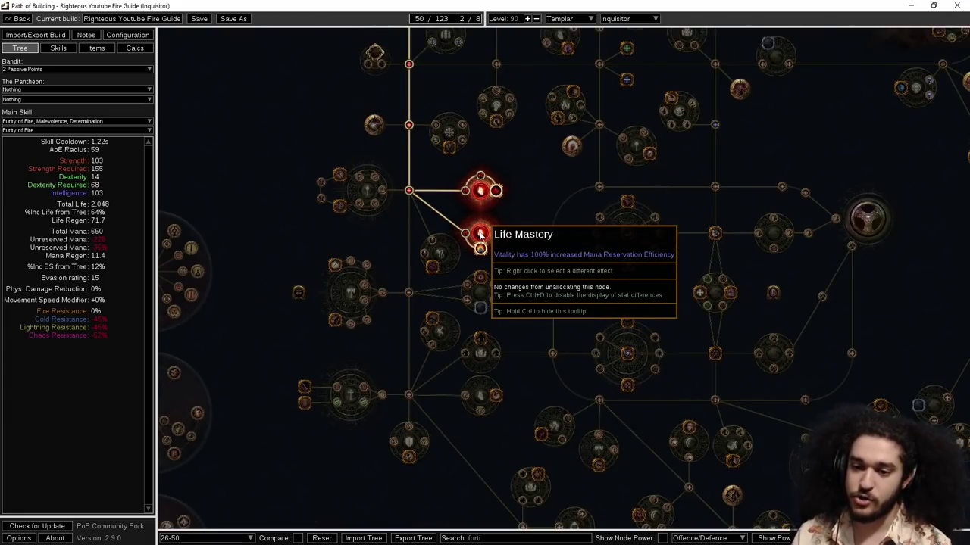
# Step: Allocate the Elemental Mastery in the elemental cluster with the "+15% to all Elemental Resistances" effect
pyautogui.moveTo(345, 122); pyautogui.dragTo(387, 488)
pyautogui.scroll(4, 394, 221)
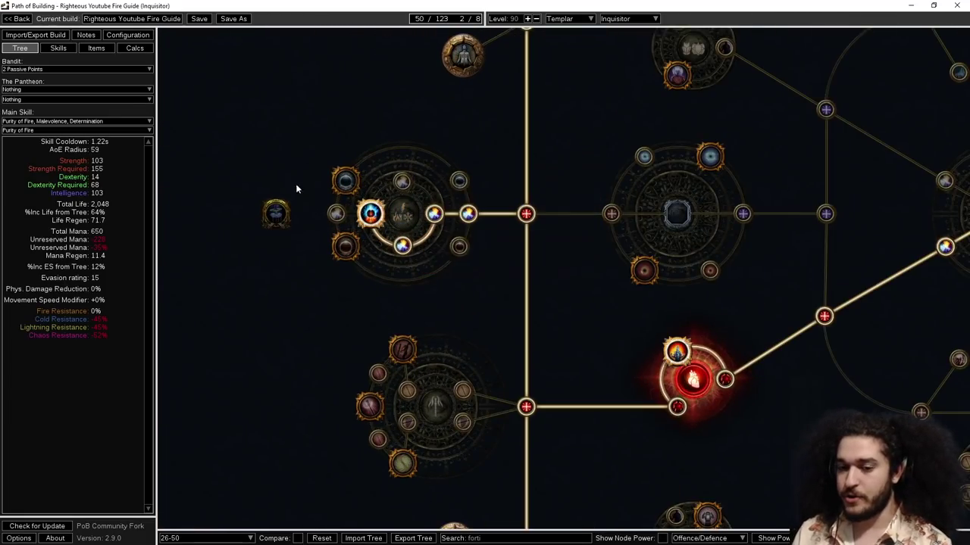
pyautogui.click(402, 216)
pyautogui.click(388, 276)
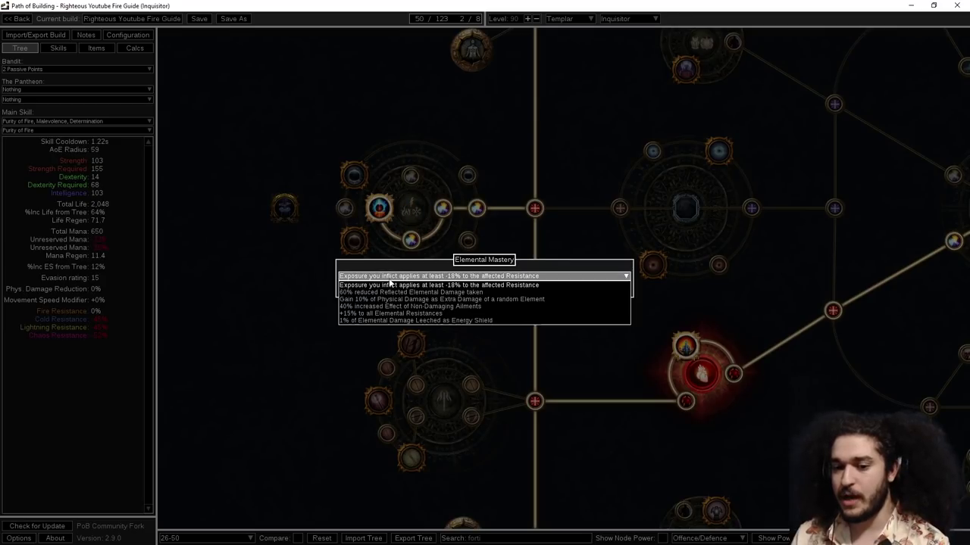
pyautogui.click(386, 314)
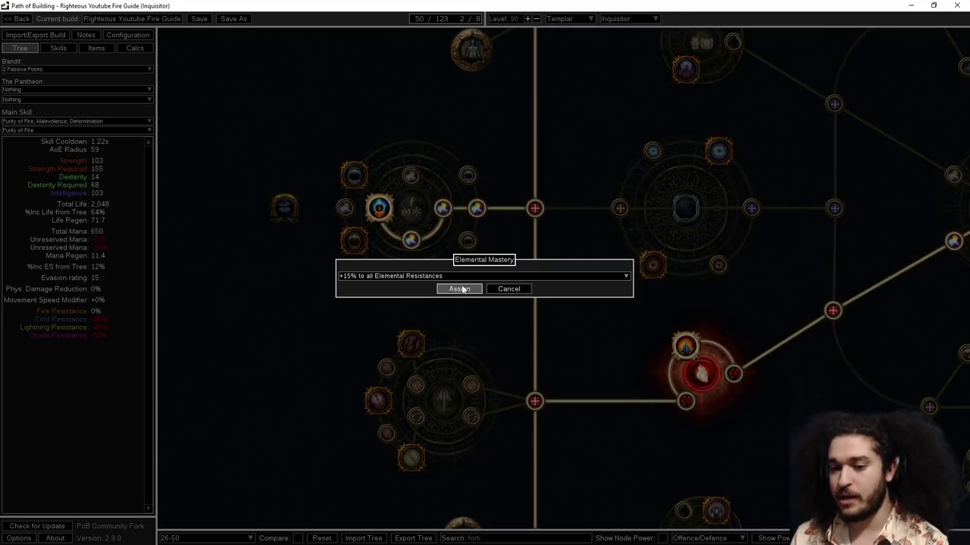
pyautogui.click(459, 288)
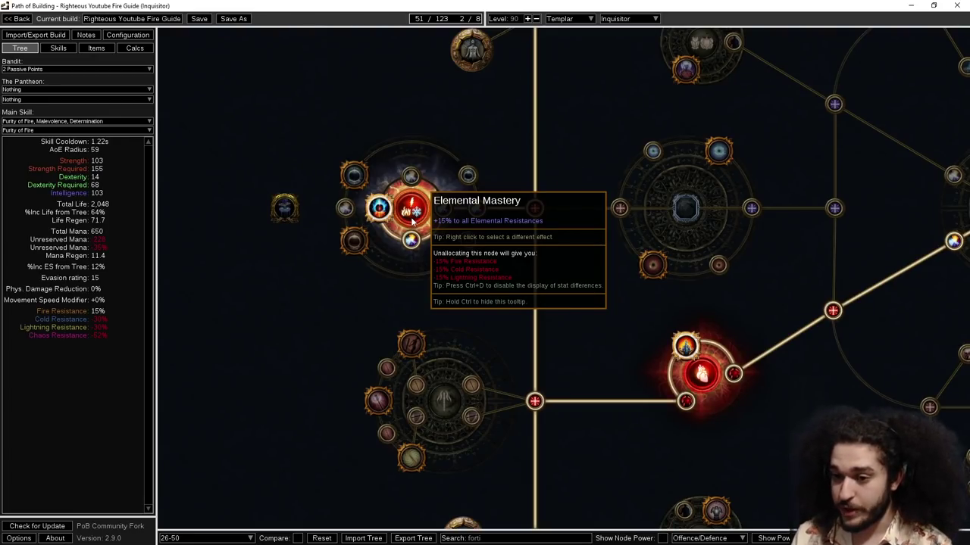
# Step: Examine the northern path of the 26-50 tree, including the Life and Energy Shield node and the Intelligence node beside the fire cluster
pyautogui.scroll(-3, 411, 220)
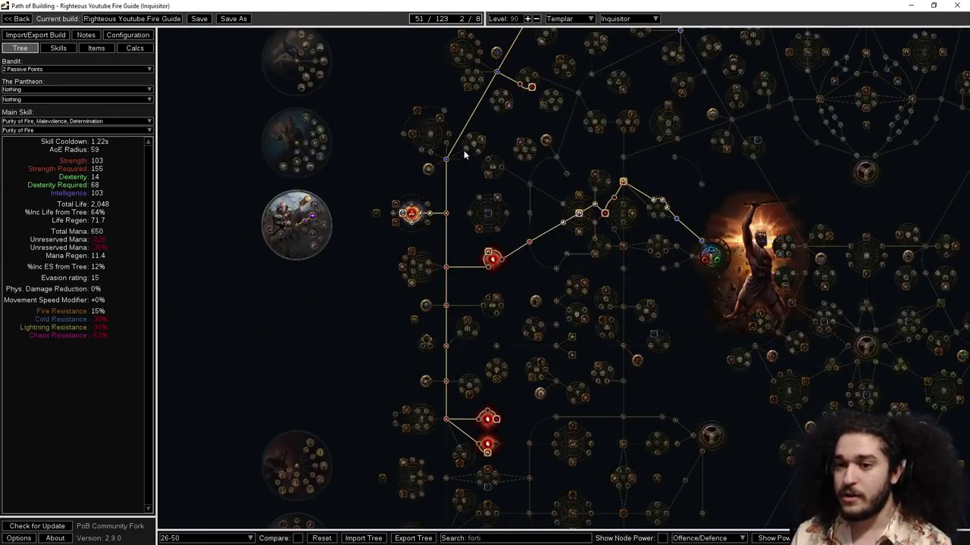
pyautogui.moveTo(513, 114); pyautogui.dragTo(476, 70)
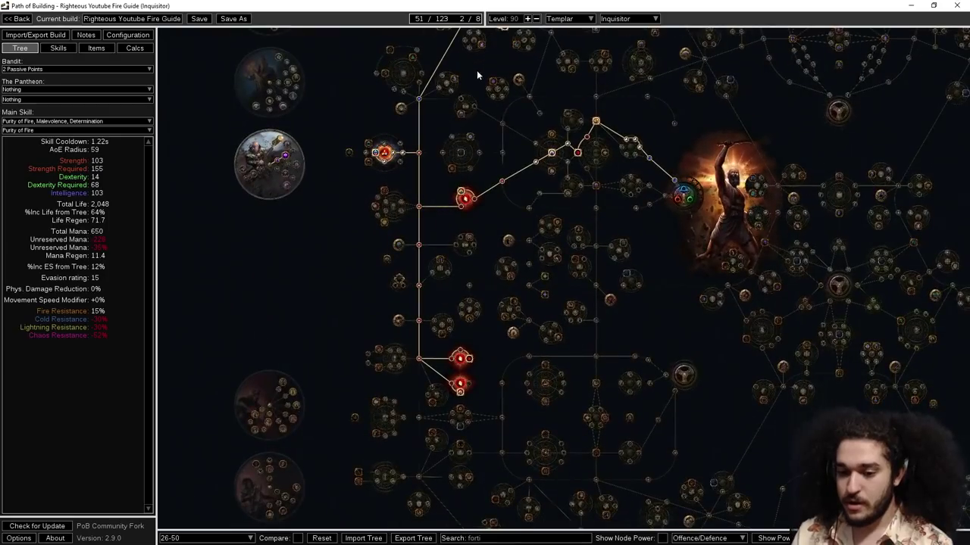
pyautogui.moveTo(524, 106); pyautogui.dragTo(496, 315)
pyautogui.scroll(5, 419, 336)
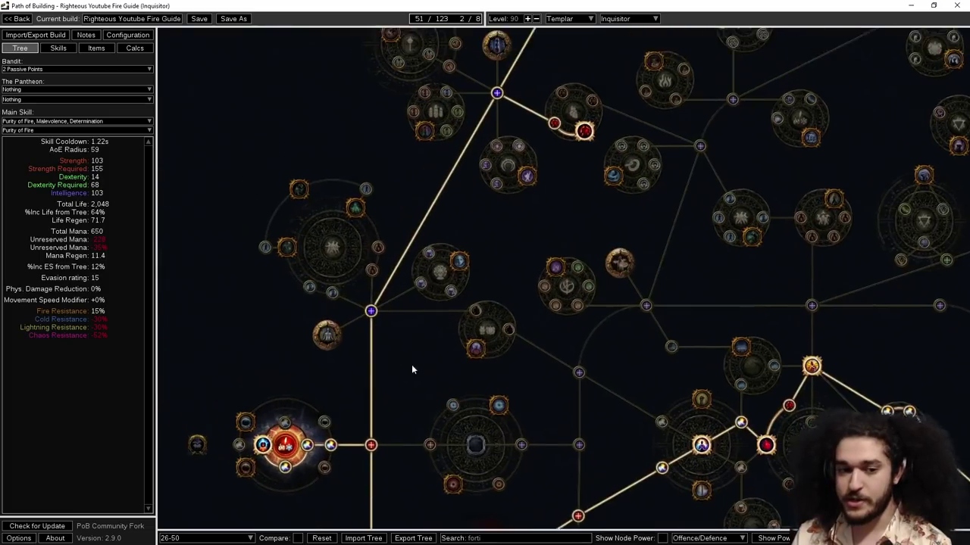
pyautogui.scroll(1, 474, 255)
pyautogui.moveTo(439, 142); pyautogui.dragTo(352, 218)
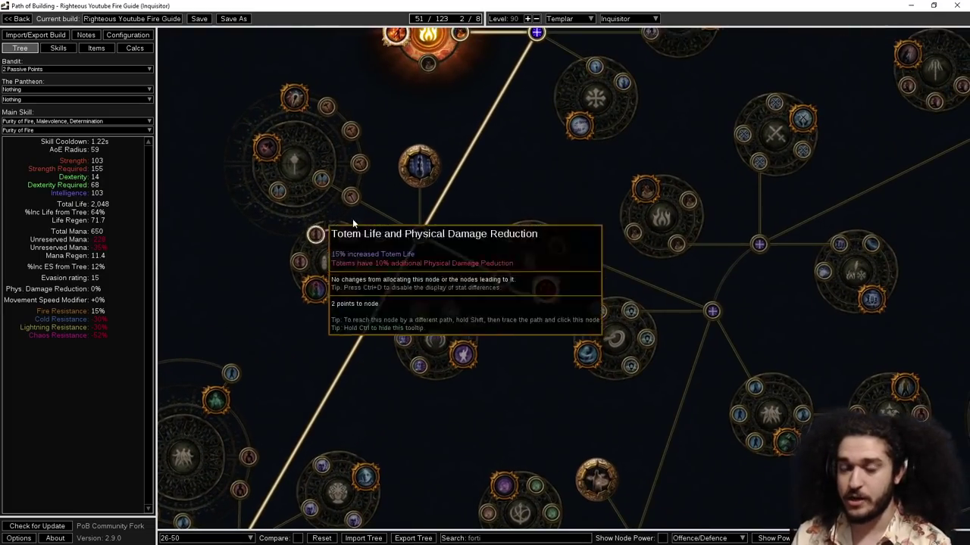
pyautogui.moveTo(537, 172); pyautogui.dragTo(481, 145)
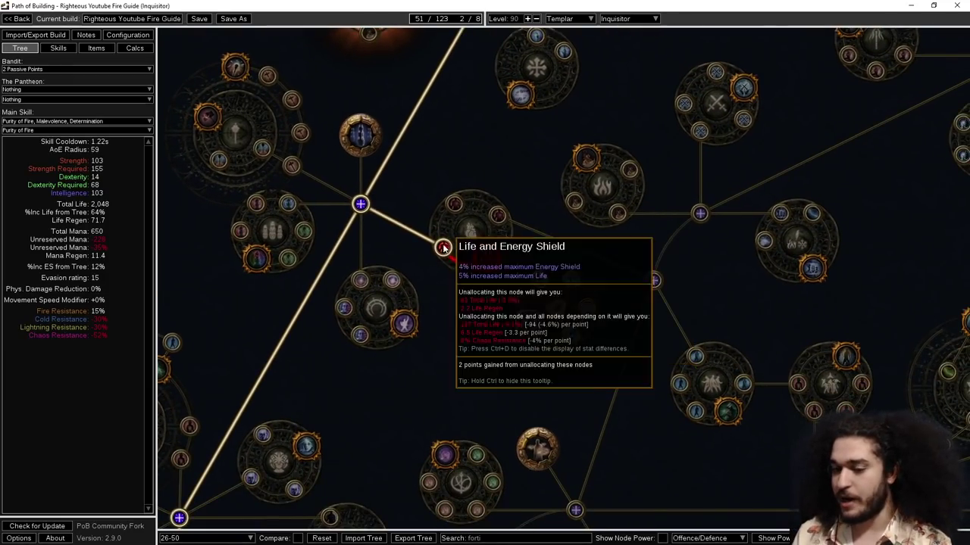
pyautogui.moveTo(449, 91); pyautogui.dragTo(506, 264)
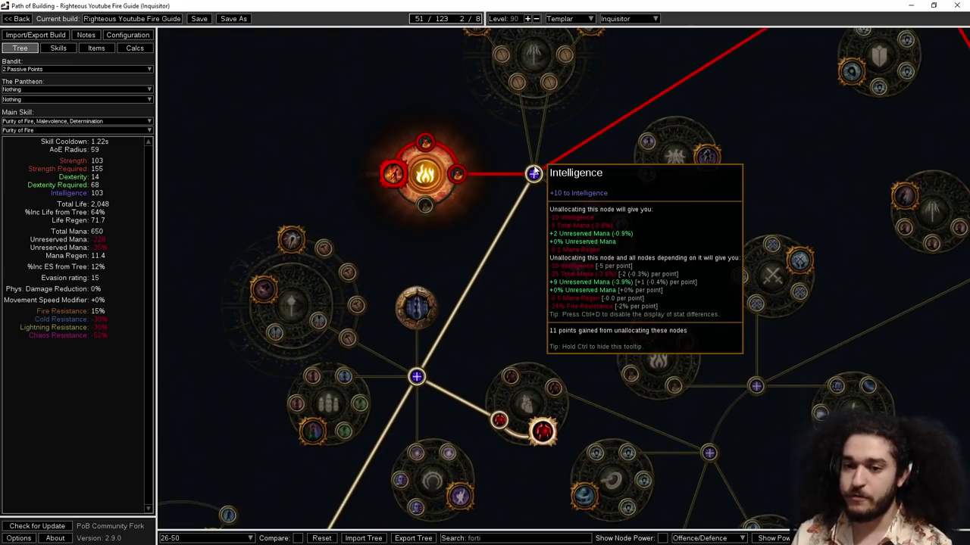
# Step: Examine the fire cluster in the 26-50 tree, including the Burning Damage Multiplier, Holy Fire and Fire Mastery nodes
pyautogui.moveTo(506, 145); pyautogui.dragTo(567, 162)
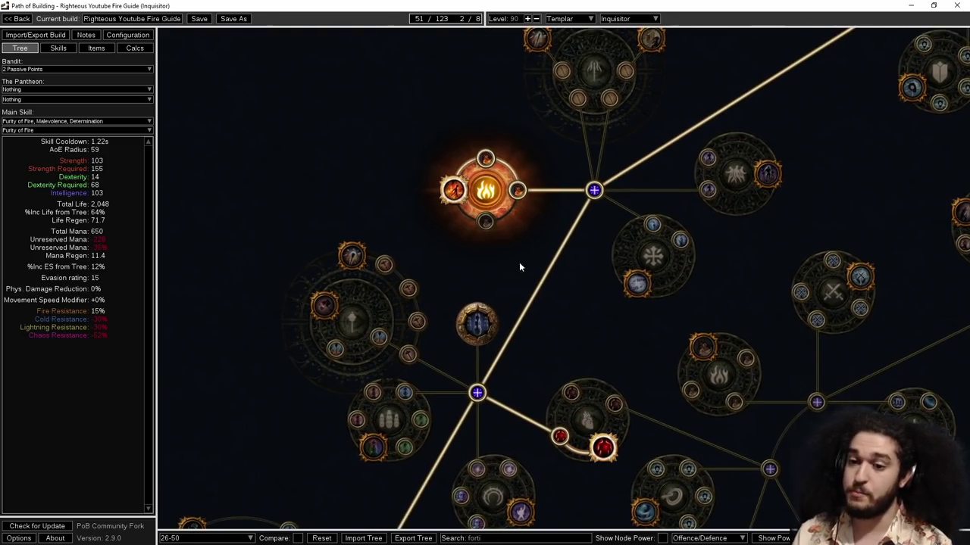
pyautogui.moveTo(520, 188)
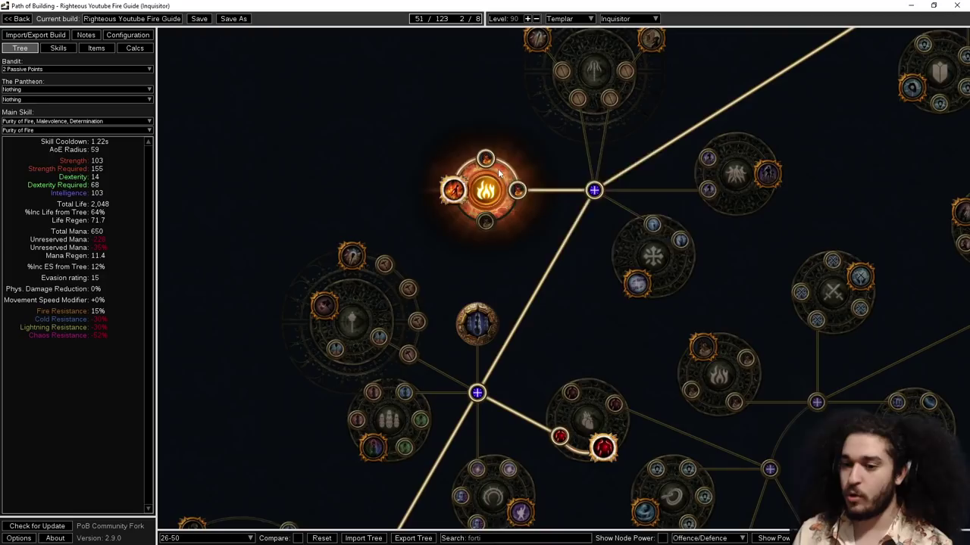
pyautogui.moveTo(487, 159)
pyautogui.moveTo(486, 223)
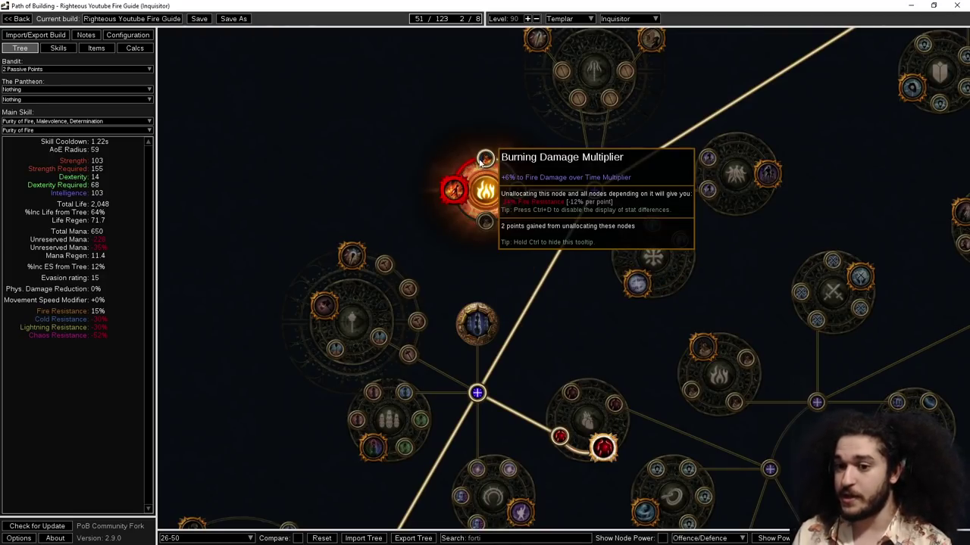
pyautogui.moveTo(454, 192)
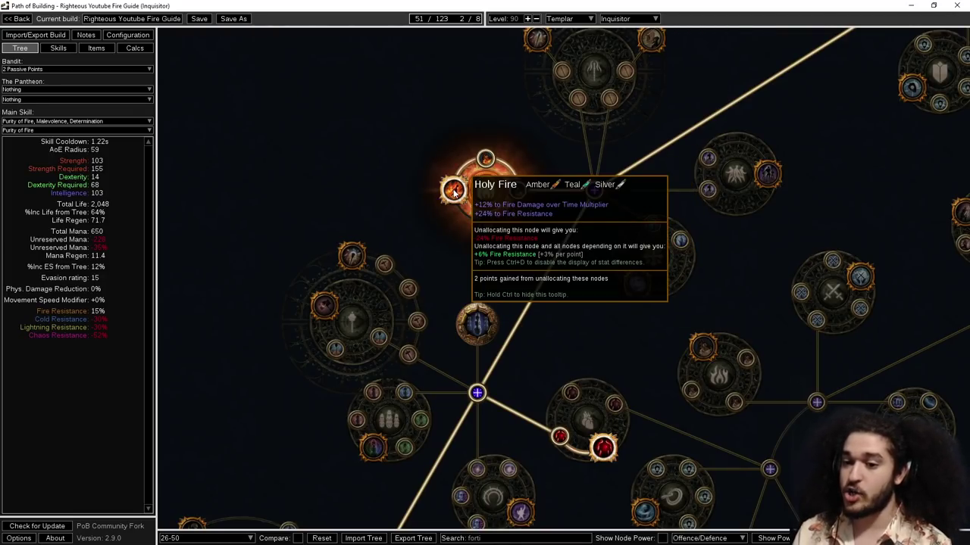
pyautogui.scroll(-2, 454, 192)
pyautogui.scroll(2, 453, 191)
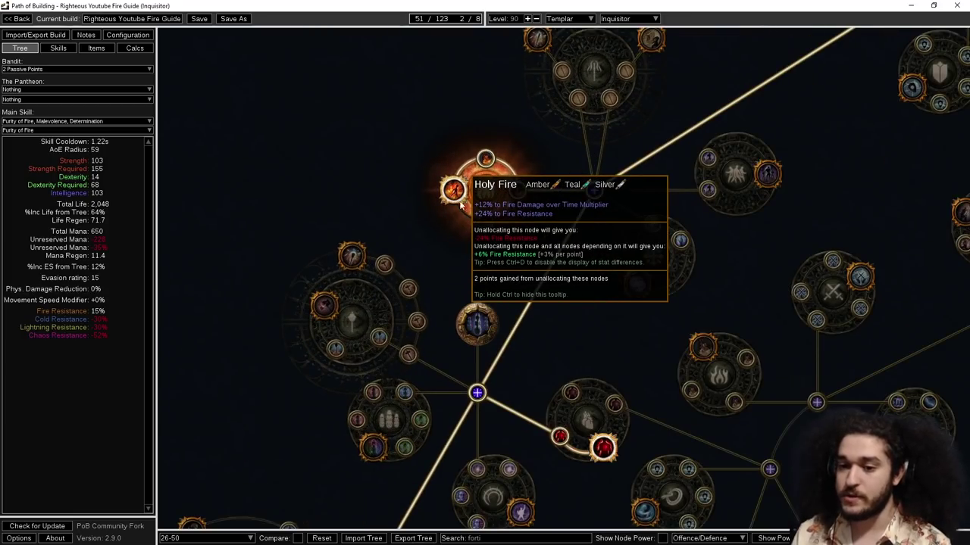
pyautogui.moveTo(486, 199)
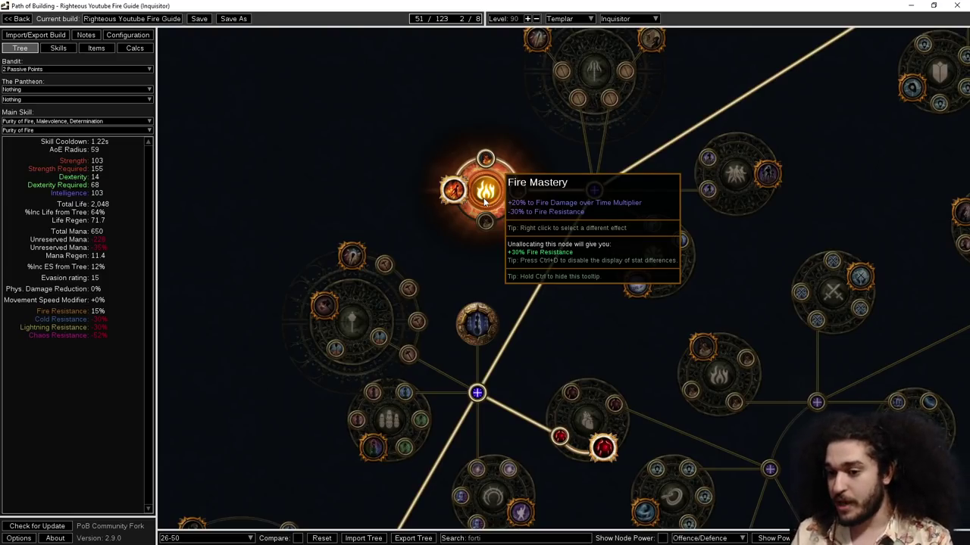
# Step: Reallocate the Fire Mastery beside Holy Fire with the "+20% to Fire Damage over Time Multiplier/-30% to Fire Resistance" effect
pyautogui.click(485, 196)
pyautogui.click(486, 195)
pyautogui.click(436, 276)
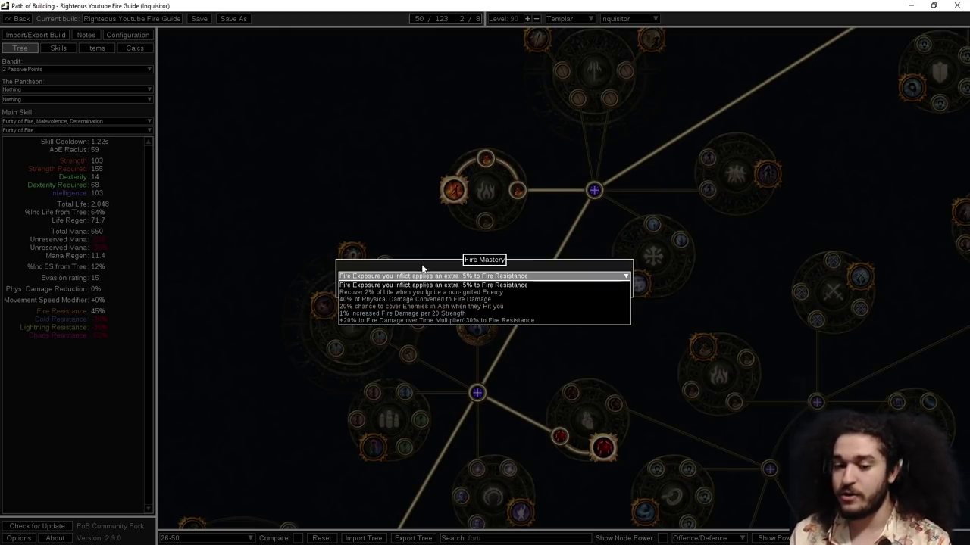
pyautogui.click(425, 319)
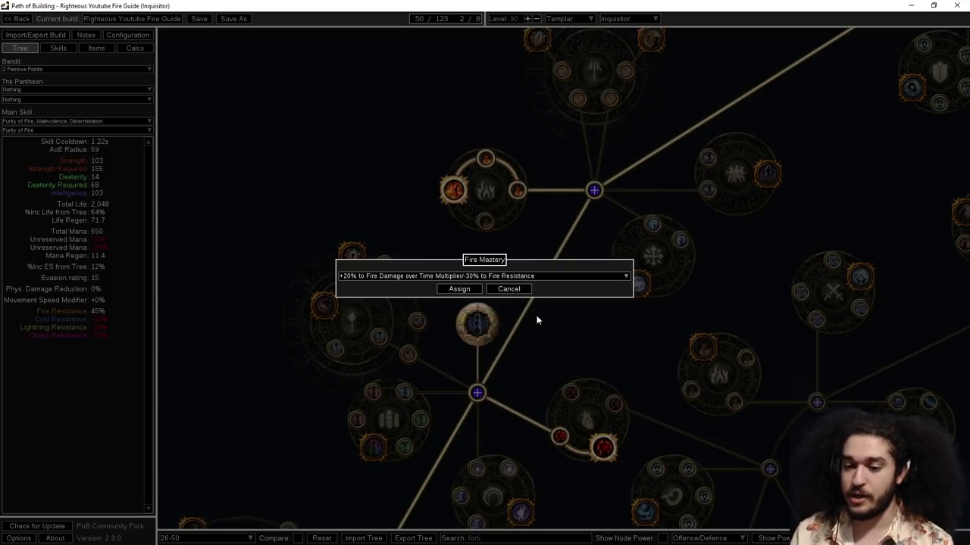
pyautogui.click(462, 289)
# Step: Examine the northern path of the 26-50 tree beyond the fire cluster, including the Intelligence node leading to the green and purple mastery cluster
pyautogui.moveTo(572, 180); pyautogui.dragTo(499, 171)
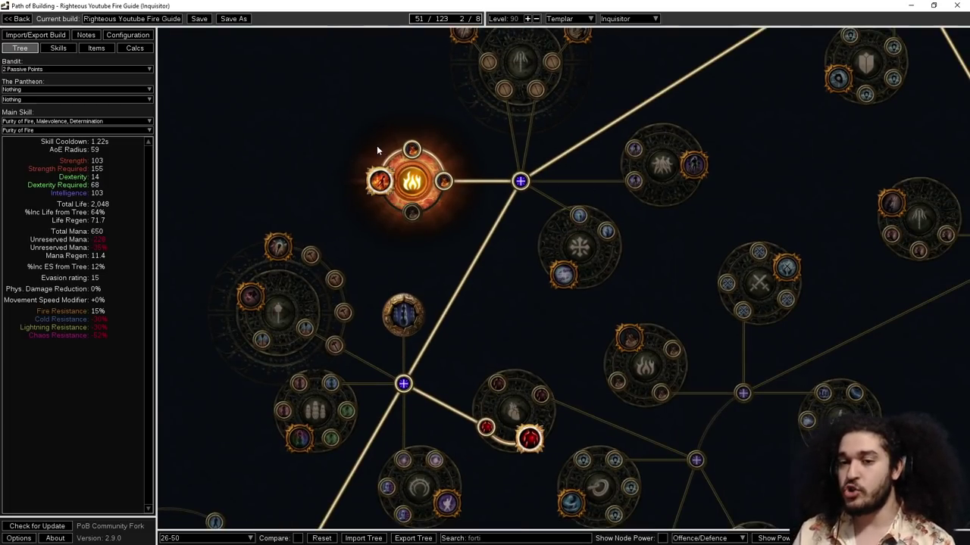
pyautogui.scroll(-5, 376, 146)
pyautogui.scroll(-2, 387, 160)
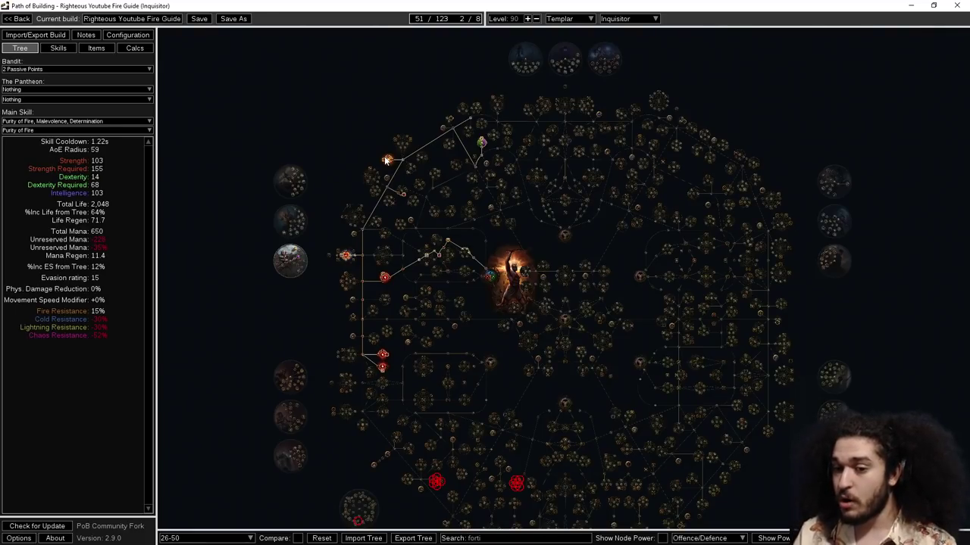
pyautogui.scroll(5, 387, 160)
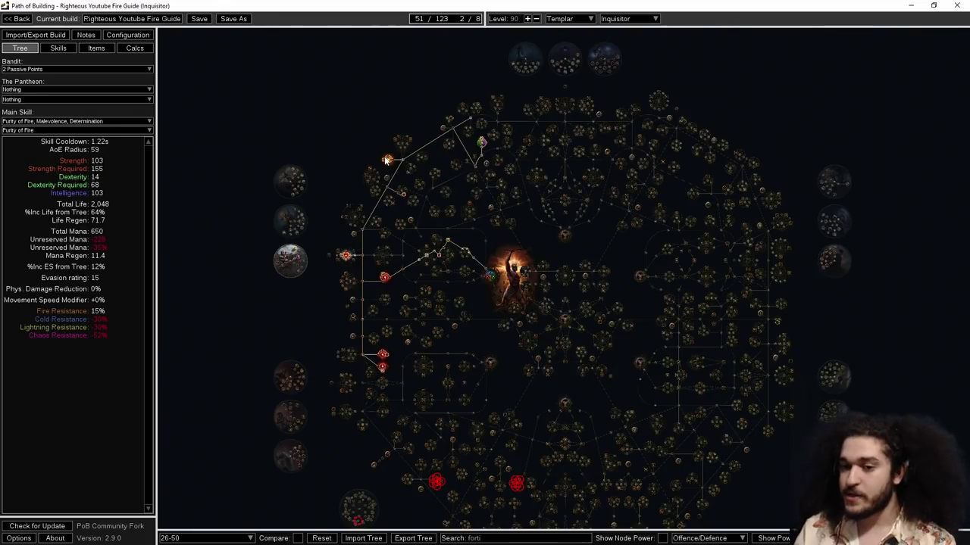
pyautogui.scroll(2, 386, 160)
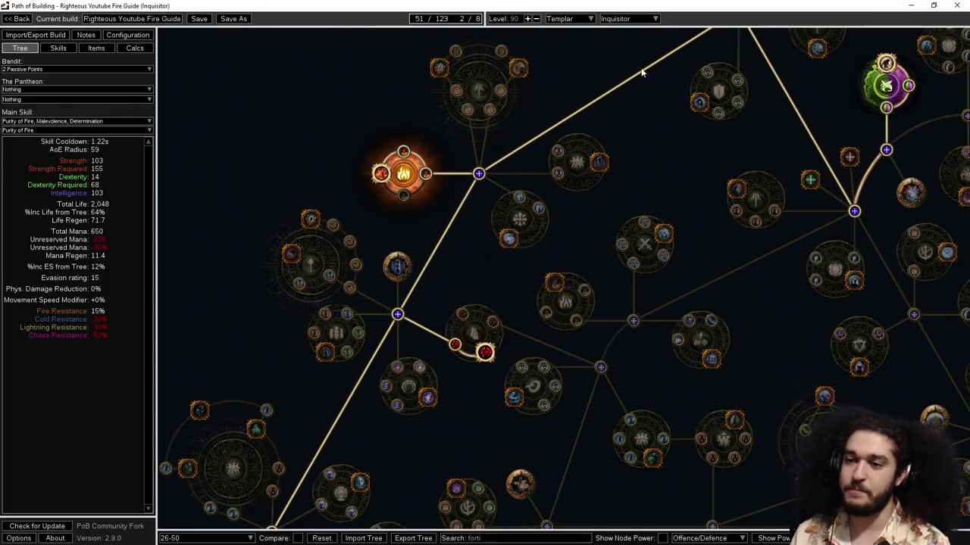
pyautogui.moveTo(641, 72); pyautogui.dragTo(460, 176)
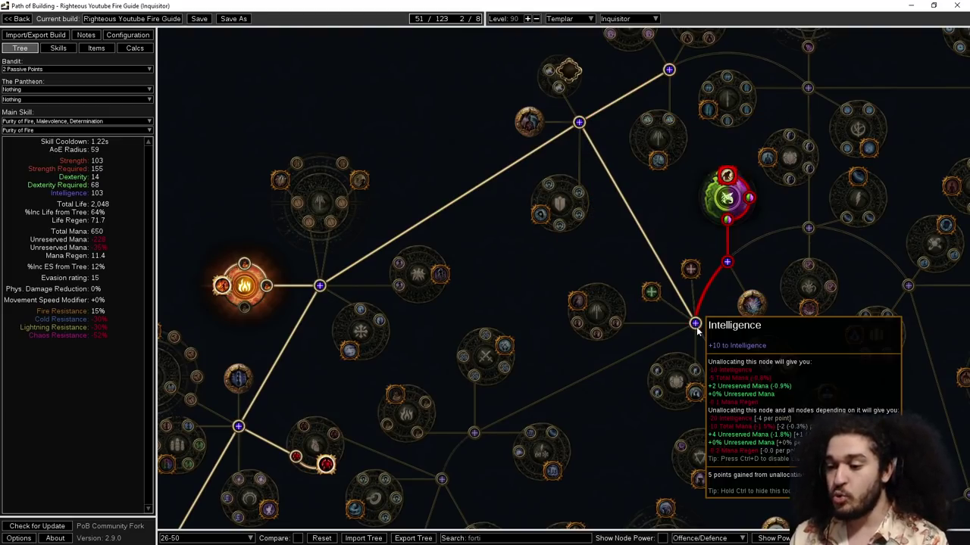
pyautogui.scroll(2, 757, 223)
pyautogui.moveTo(758, 223); pyautogui.dragTo(657, 243)
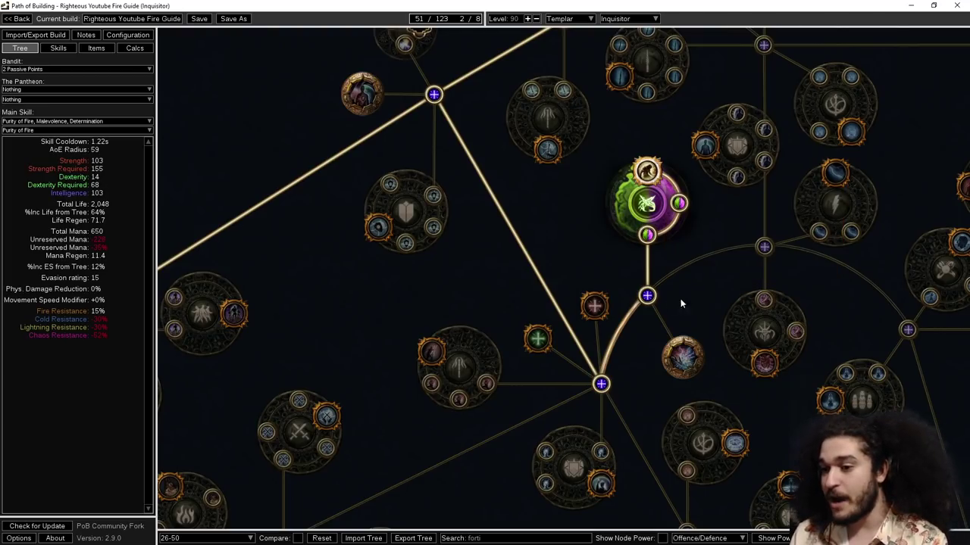
pyautogui.moveTo(647, 122); pyautogui.dragTo(421, 454)
pyautogui.moveTo(400, 222); pyautogui.dragTo(472, 44)
pyautogui.scroll(-6, 489, 184)
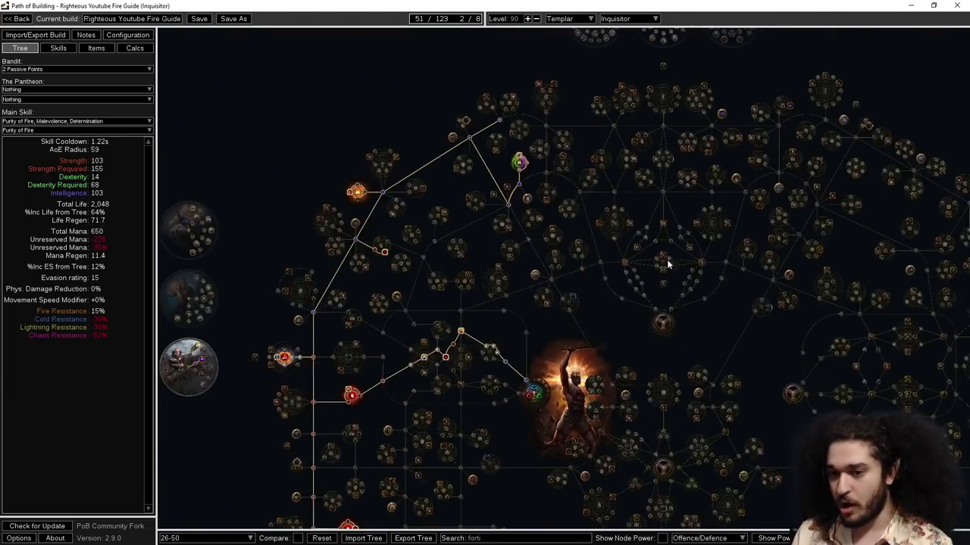
# Step: Switch the displayed passive tree to the 51-75 version
pyautogui.click(205, 538)
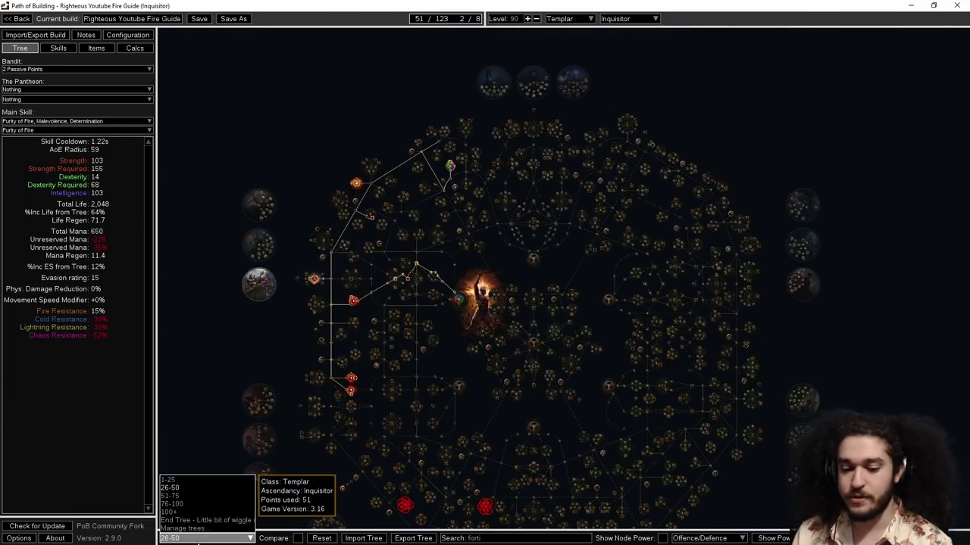
pyautogui.click(180, 497)
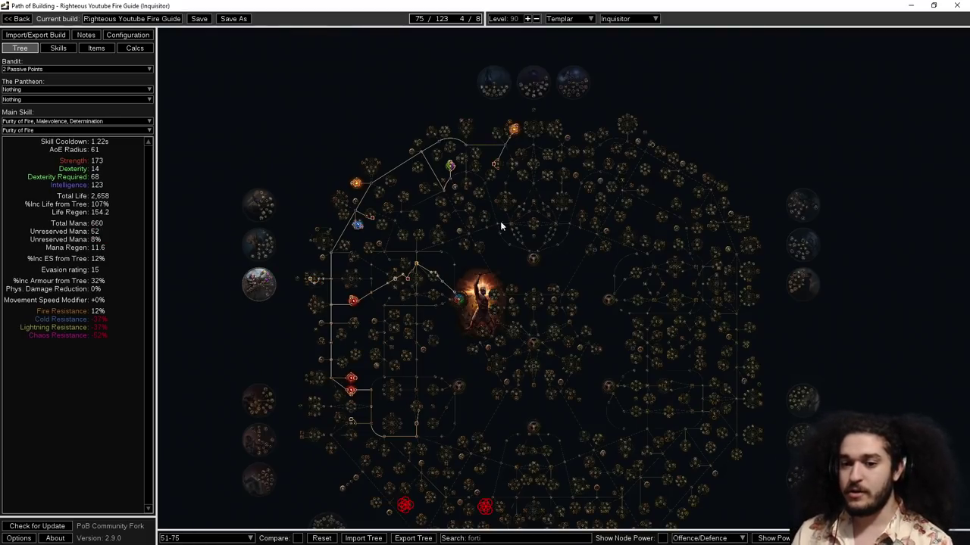
# Step: Examine the allocated northern life cluster in the 51-75 tree and the Constitution node farther south
pyautogui.scroll(5, 484, 146)
pyautogui.moveTo(485, 132); pyautogui.dragTo(485, 220)
pyautogui.moveTo(580, 203); pyautogui.dragTo(516, 116)
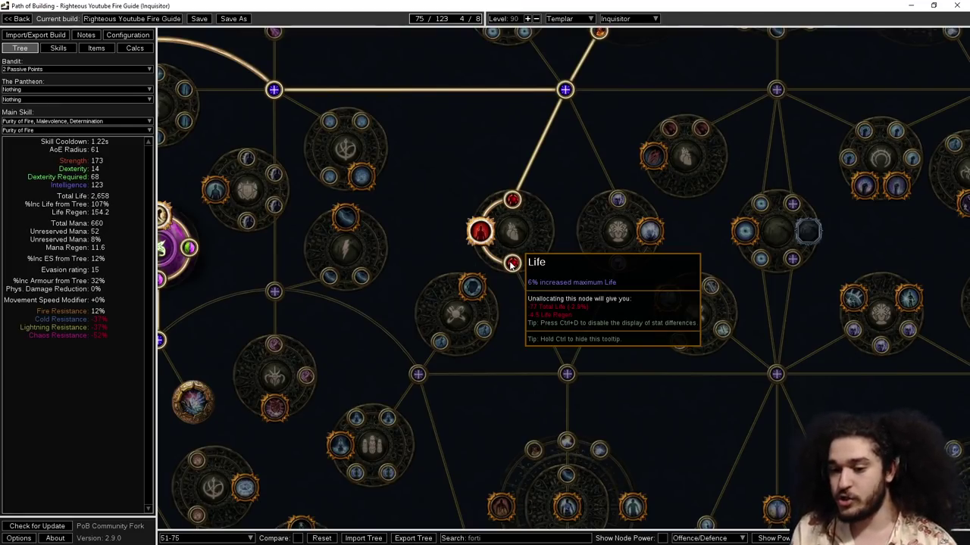
pyautogui.scroll(-3, 505, 434)
pyautogui.scroll(3, 586, 354)
pyautogui.scroll(5, 530, 367)
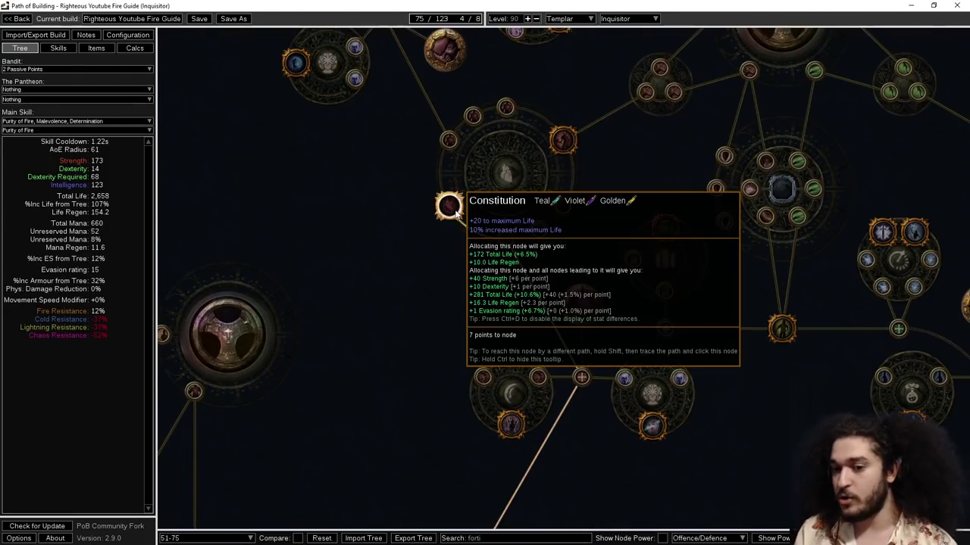
pyautogui.scroll(-9, 455, 212)
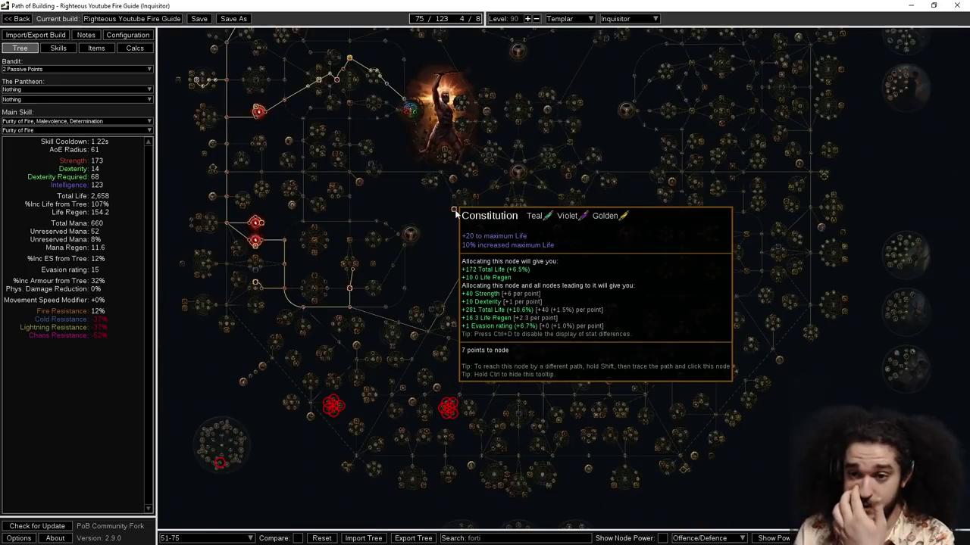
pyautogui.moveTo(516, 127); pyautogui.dragTo(509, 443)
pyautogui.scroll(9, 443, 208)
pyautogui.moveTo(428, 189); pyautogui.dragTo(418, 126)
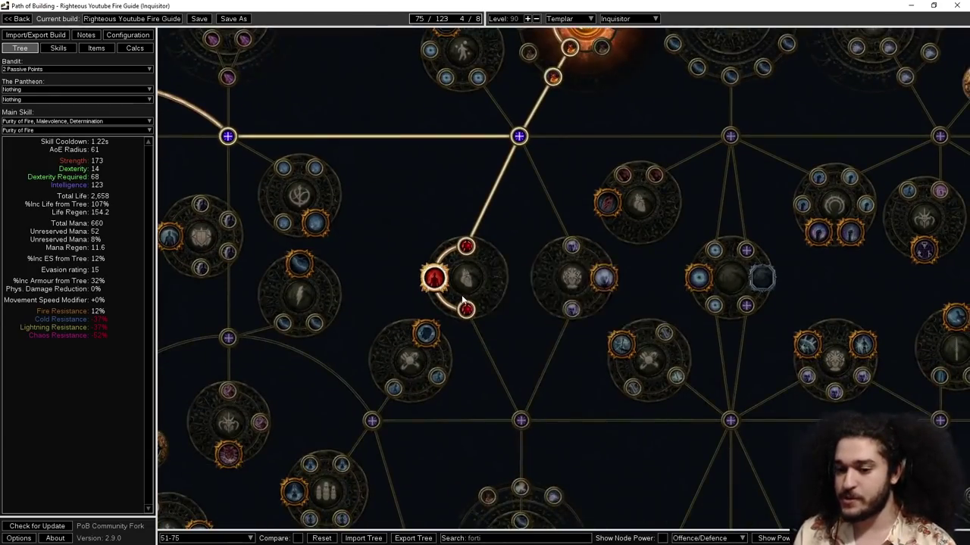
# Step: Review the effects offered by the unallocated Life Mastery in the northern life cluster without assigning one
pyautogui.moveTo(500, 201); pyautogui.dragTo(603, 172)
pyautogui.click(573, 237)
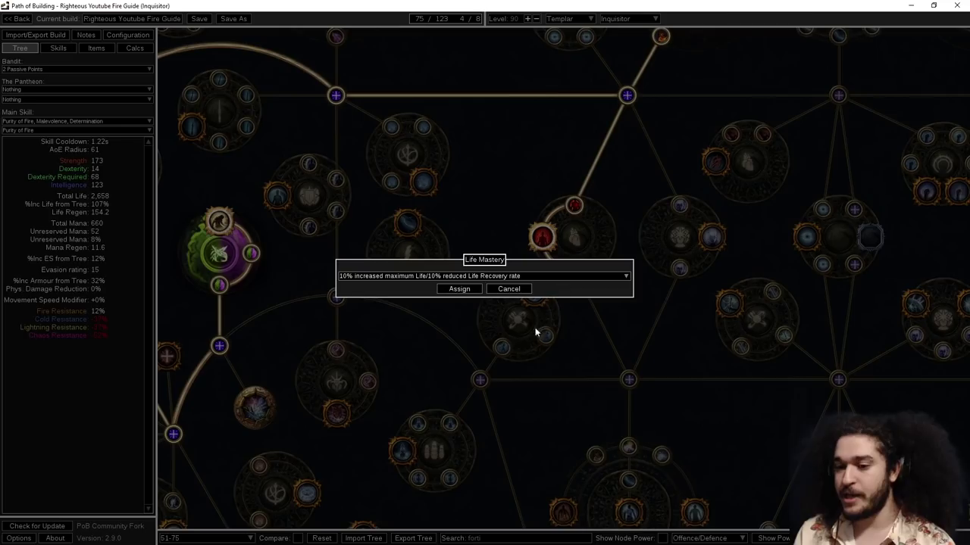
pyautogui.click(439, 276)
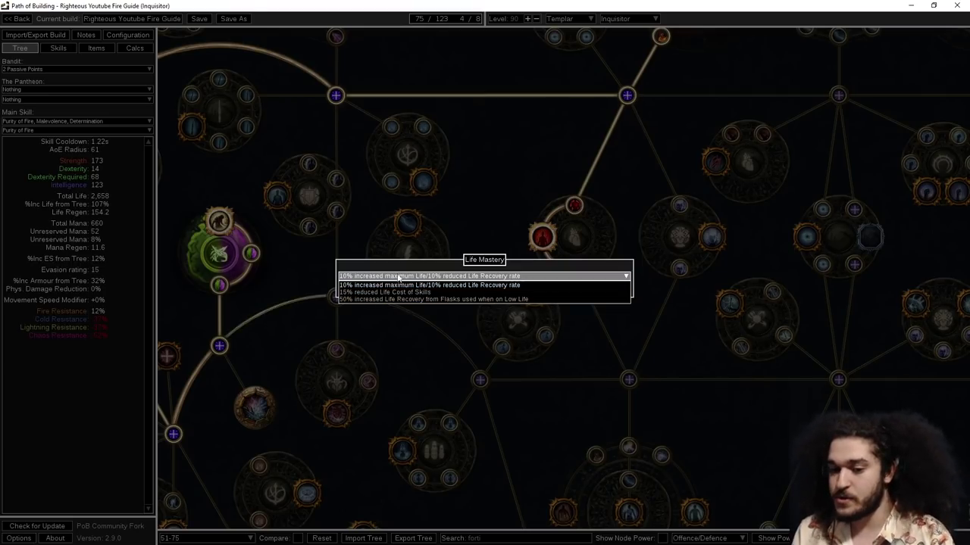
pyautogui.click(498, 240)
pyautogui.click(509, 289)
pyautogui.moveTo(573, 236); pyautogui.dragTo(512, 178)
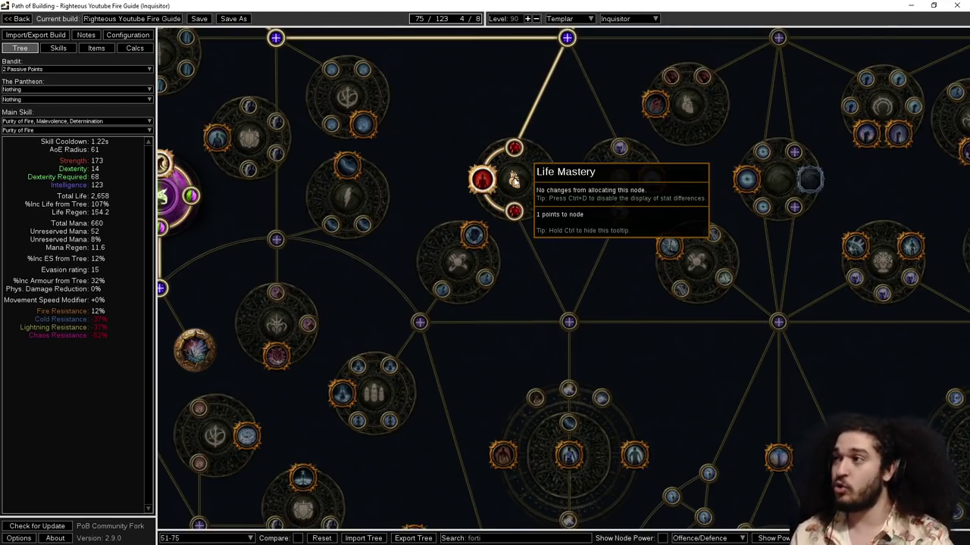
# Step: Examine the northern Fire Mastery and the nearby Life Recoup and Infused Flesh nodes in the 51-75 tree
pyautogui.moveTo(513, 180); pyautogui.dragTo(494, 368)
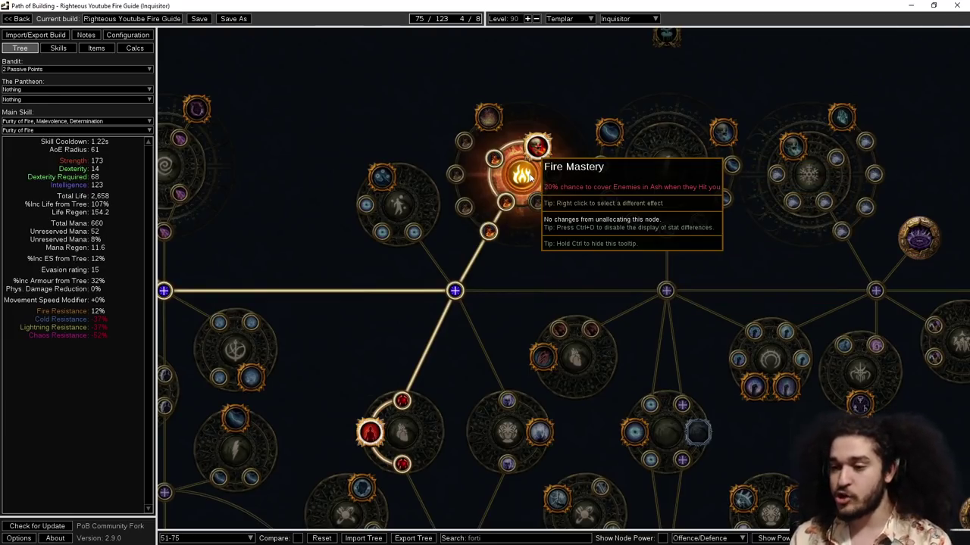
pyautogui.moveTo(585, 262); pyautogui.dragTo(540, 162)
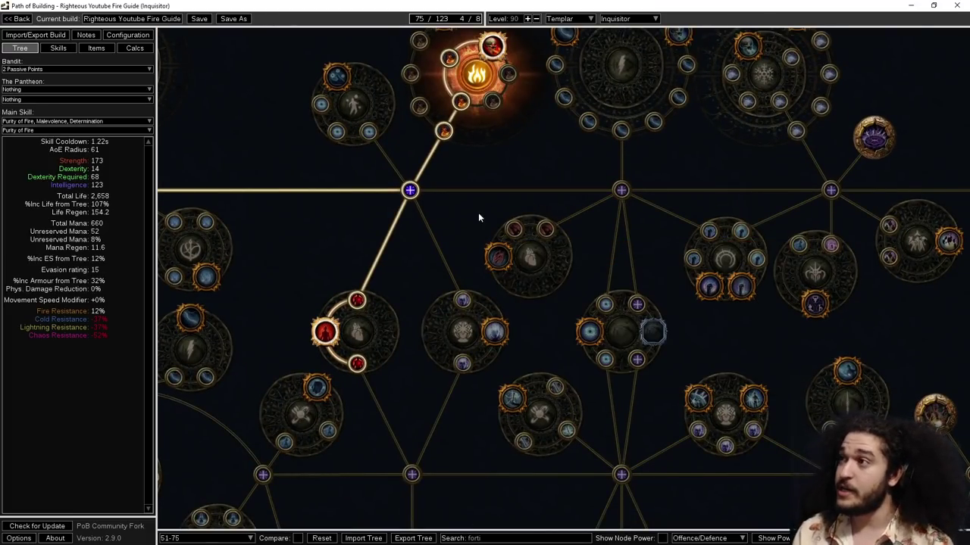
pyautogui.moveTo(608, 233); pyautogui.dragTo(609, 199)
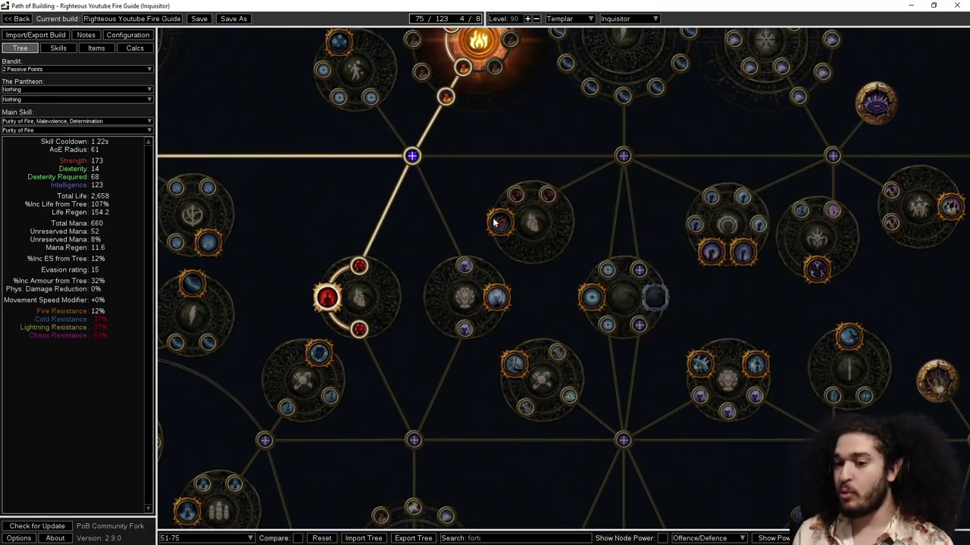
pyautogui.moveTo(629, 309); pyautogui.dragTo(574, 281)
pyautogui.moveTo(495, 170); pyautogui.dragTo(551, 169)
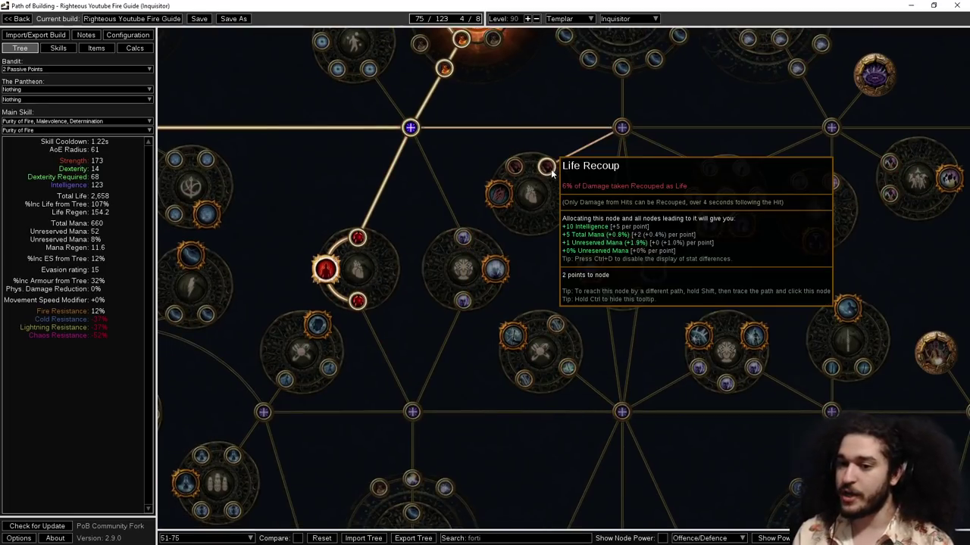
pyautogui.moveTo(508, 189)
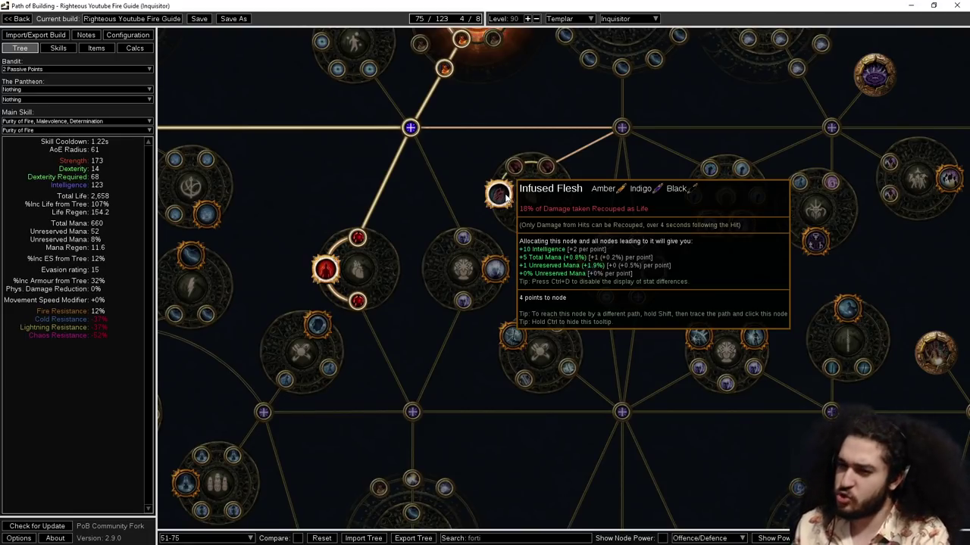
# Step: Examine the mana reservation cluster with the Sovereignty node on the western side of the 51-75 tree
pyautogui.scroll(-5, 583, 212)
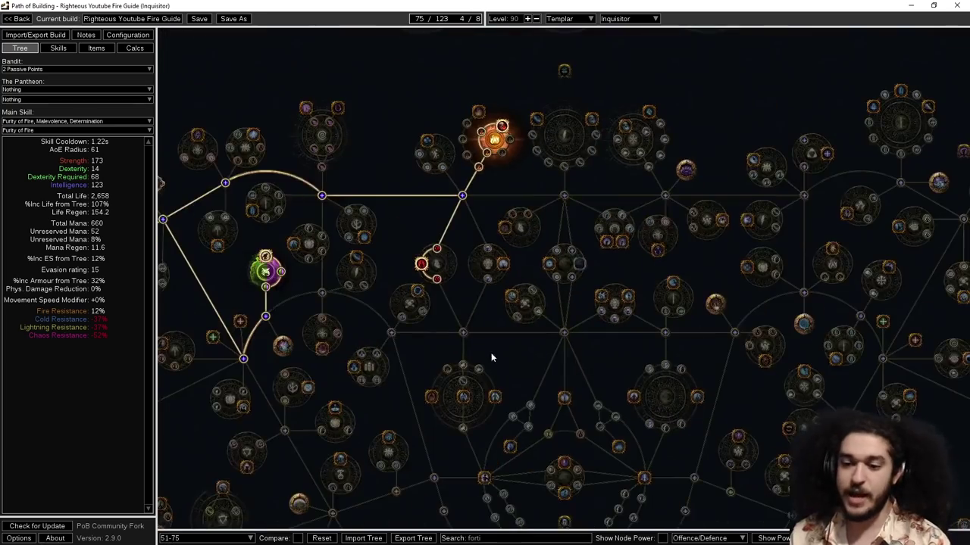
pyautogui.moveTo(505, 372); pyautogui.dragTo(736, 312)
pyautogui.scroll(5, 602, 166)
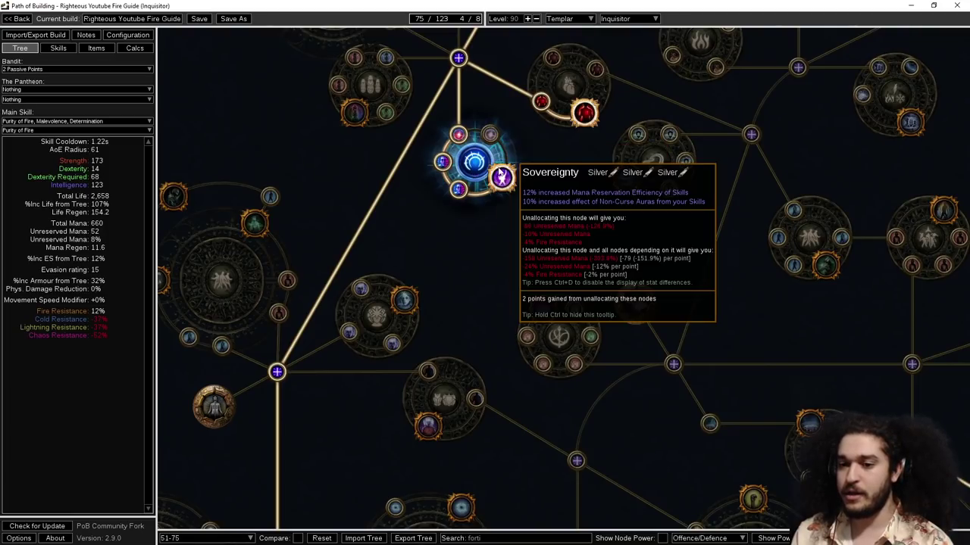
pyautogui.moveTo(473, 108); pyautogui.dragTo(475, 131)
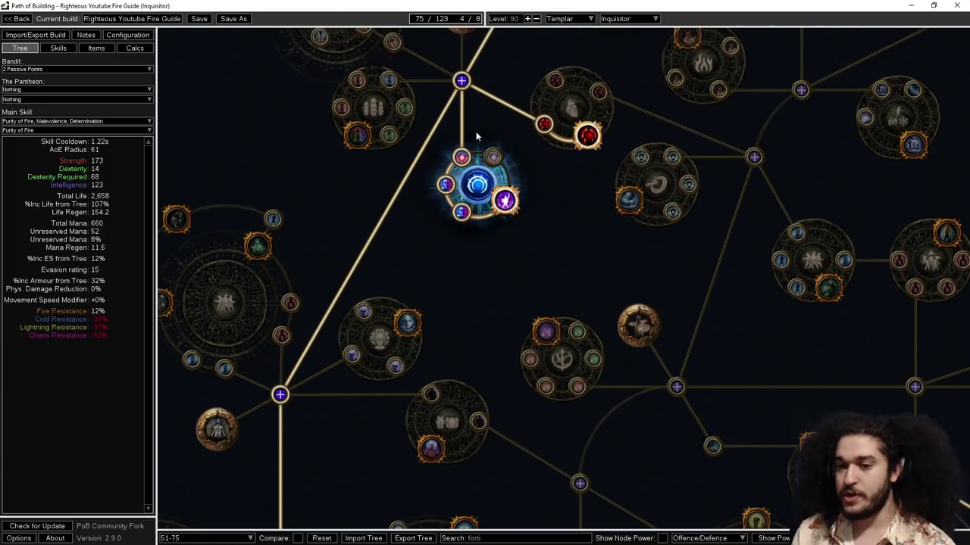
pyautogui.moveTo(580, 264); pyautogui.dragTo(626, 254)
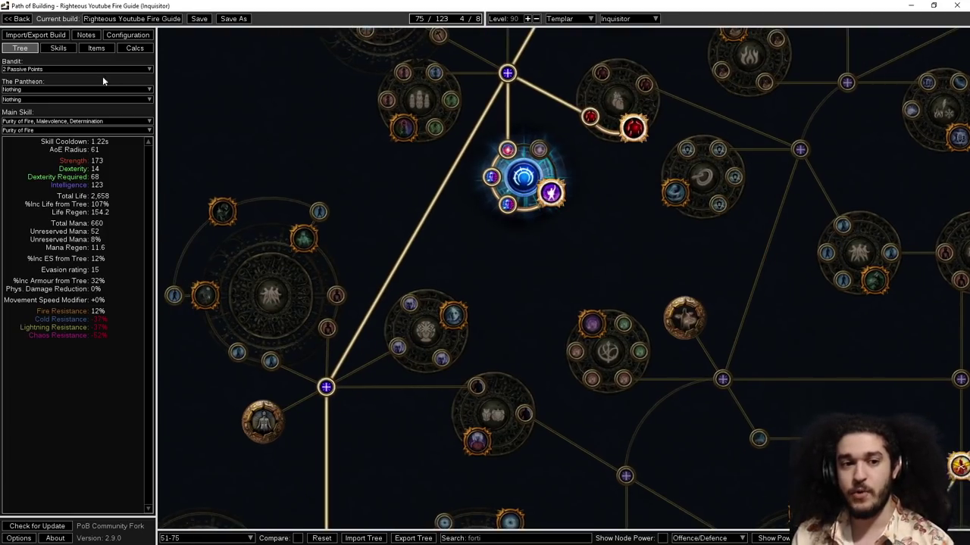
# Step: Try adding a Purity of Ice gem to the Purity of Fire, Malevolence and Determination socket group, and remove it again
pyautogui.click(58, 48)
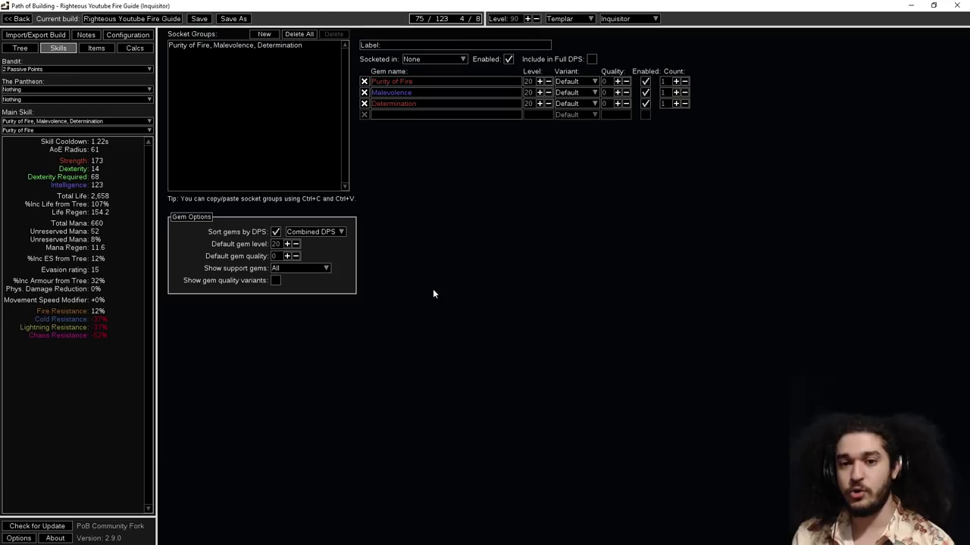
pyautogui.click(408, 113)
pyautogui.write('purity')
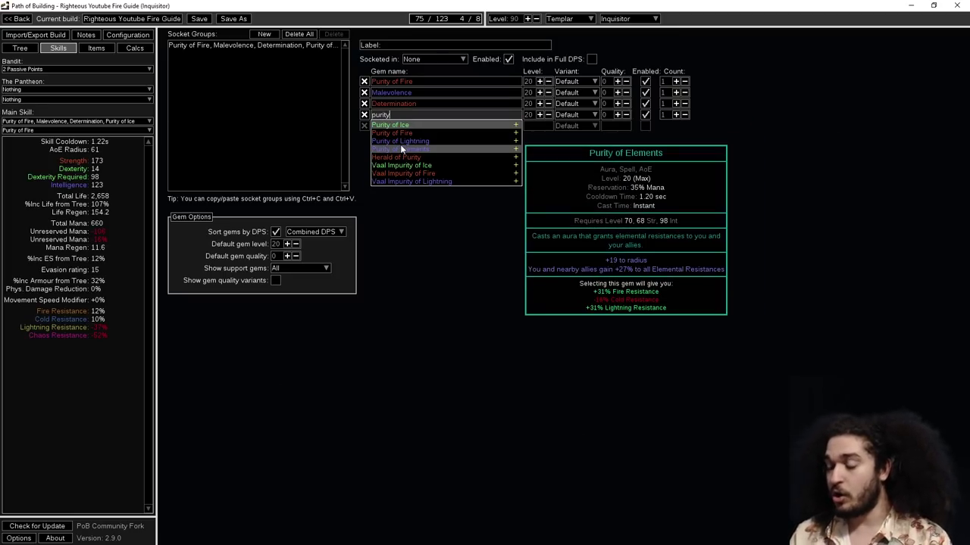
pyautogui.press('Return')
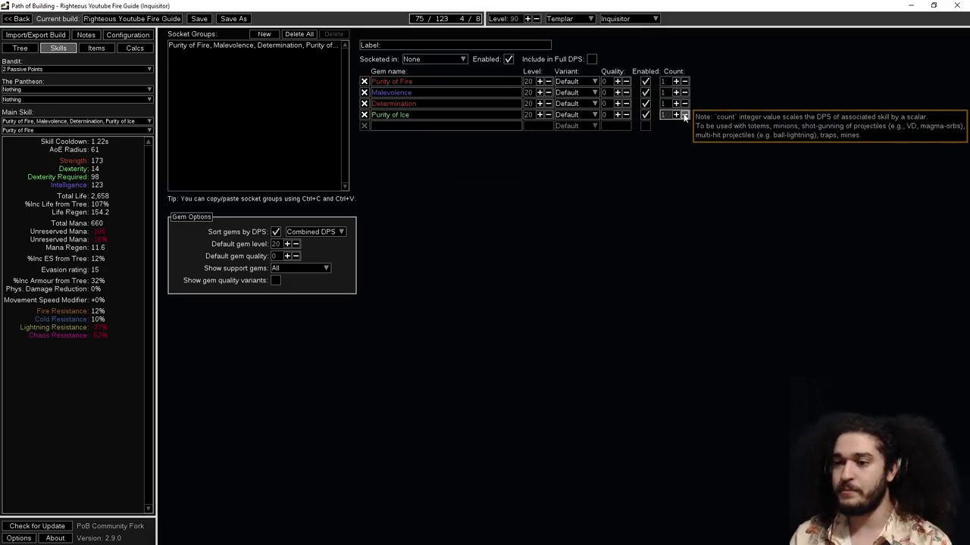
pyautogui.click(363, 115)
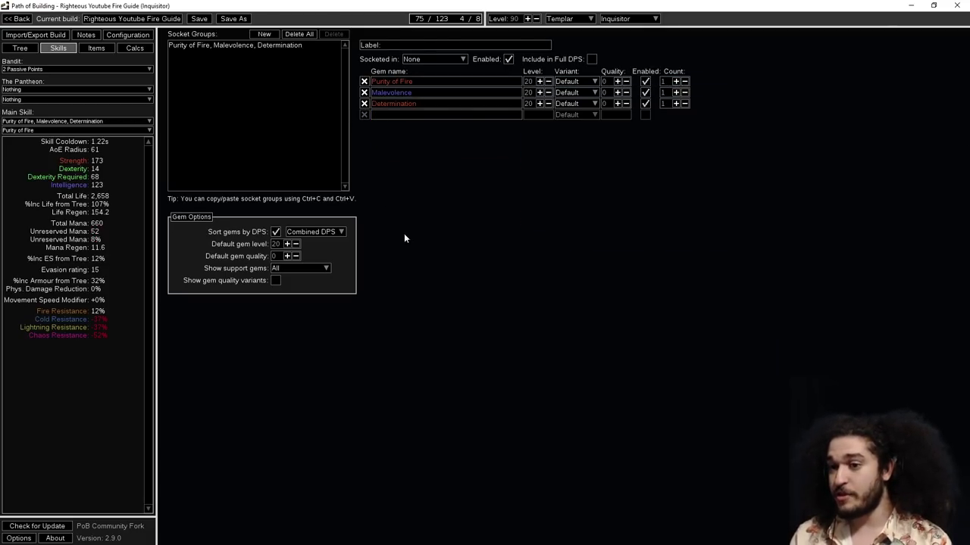
# Step: Review the mana reservation cluster in the 51-75 tree and the Determination gem's reservation in the aura socket group
pyautogui.click(20, 48)
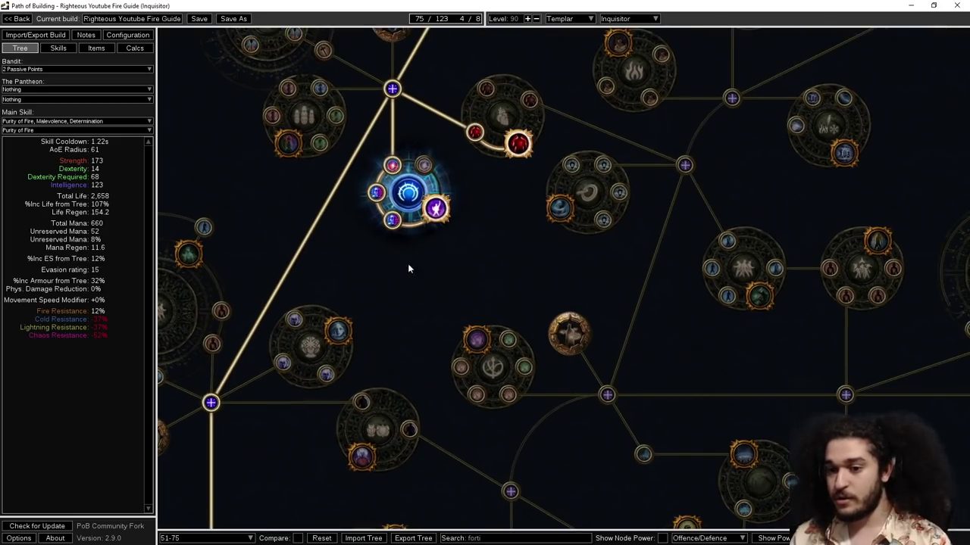
pyautogui.moveTo(408, 195)
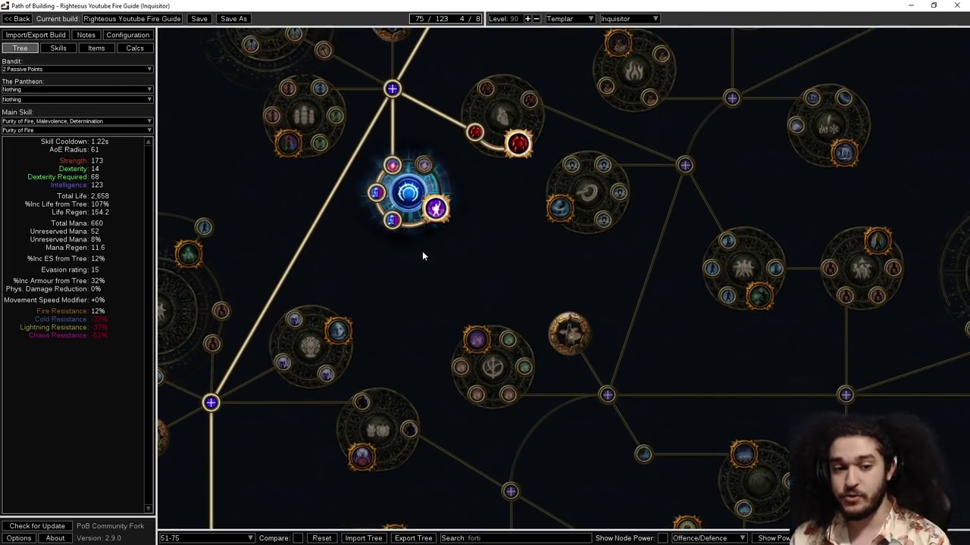
pyautogui.moveTo(438, 297); pyautogui.dragTo(565, 252)
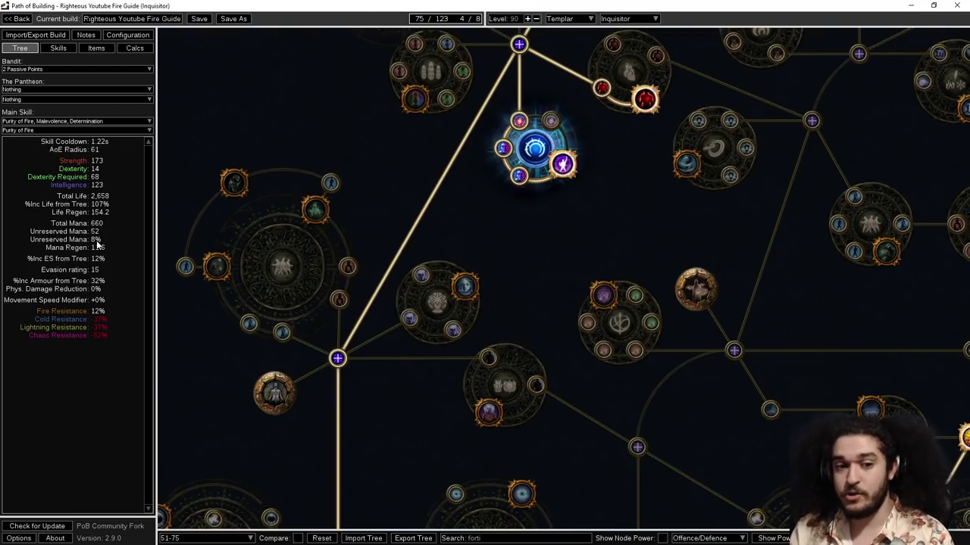
pyautogui.click(66, 48)
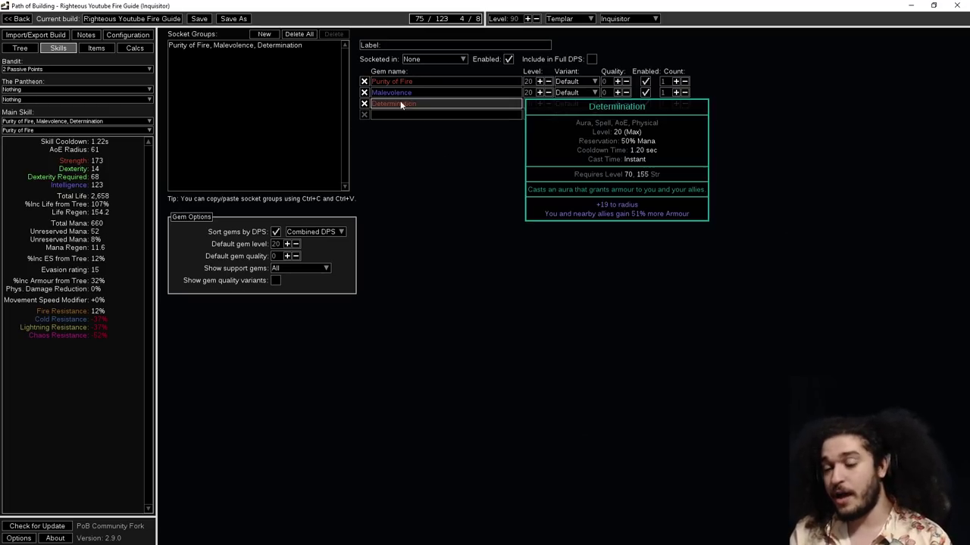
pyautogui.moveTo(384, 108)
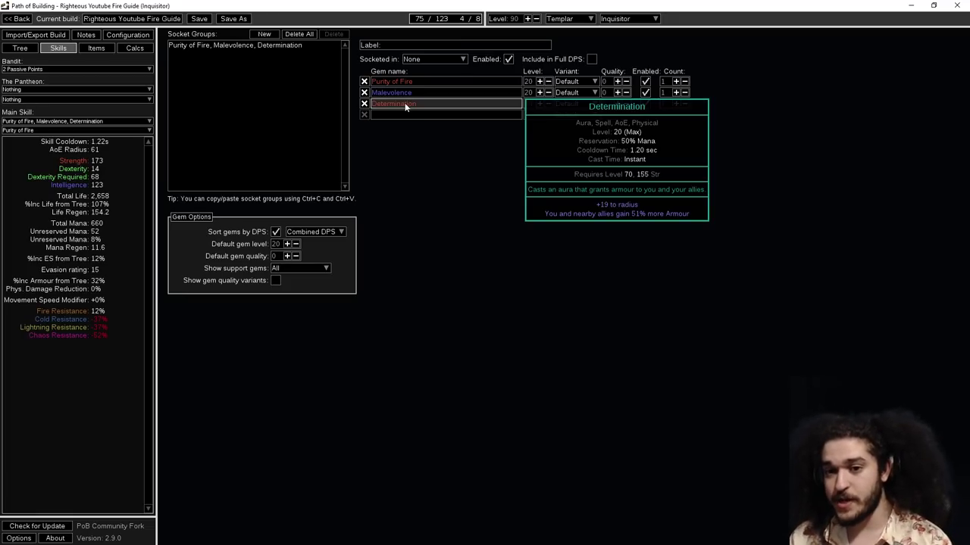
pyautogui.click(405, 107)
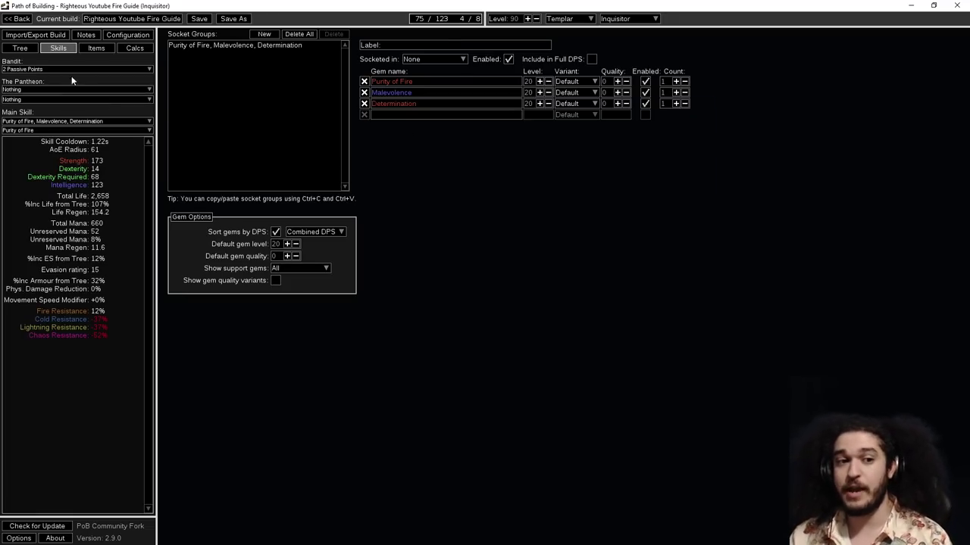
# Step: Review the effects offered by the Elemental Mastery on the western side of the 51-75 tree without assigning one
pyautogui.click(19, 47)
pyautogui.scroll(-2, 421, 250)
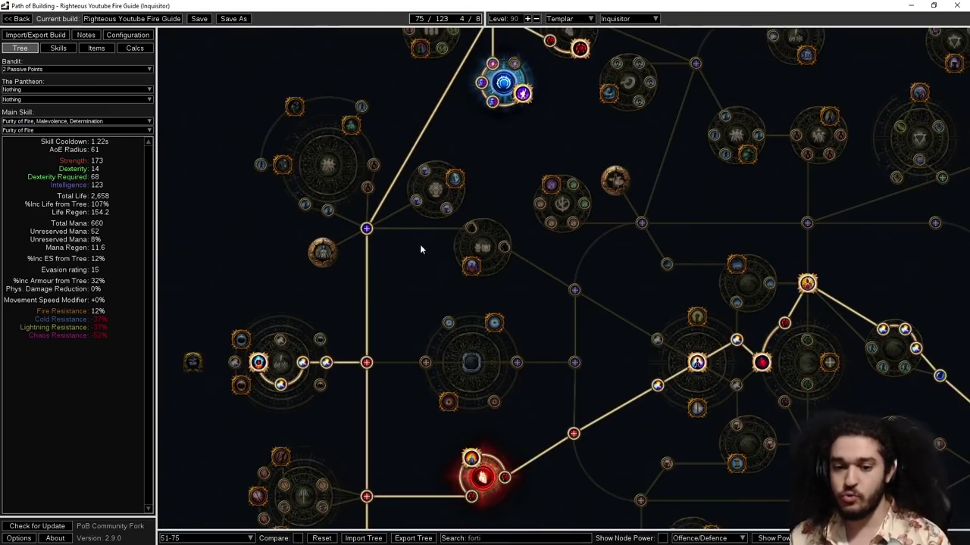
pyautogui.moveTo(422, 332); pyautogui.dragTo(537, 136)
pyautogui.scroll(2, 472, 249)
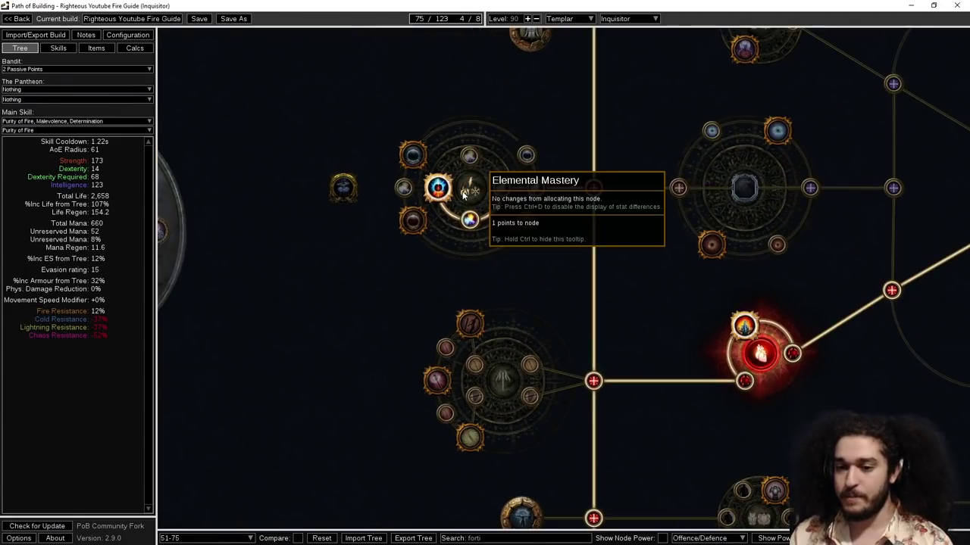
pyautogui.click(469, 188)
pyautogui.click(509, 288)
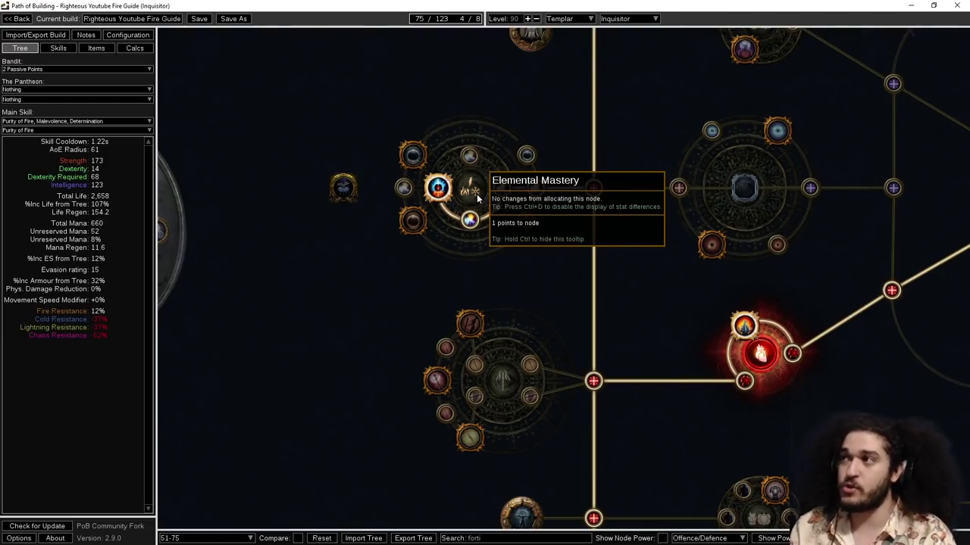
# Step: Follow the allocated path south along the western side of the 51-75 tree and examine the unallocated Stamina node
pyautogui.scroll(-3, 477, 199)
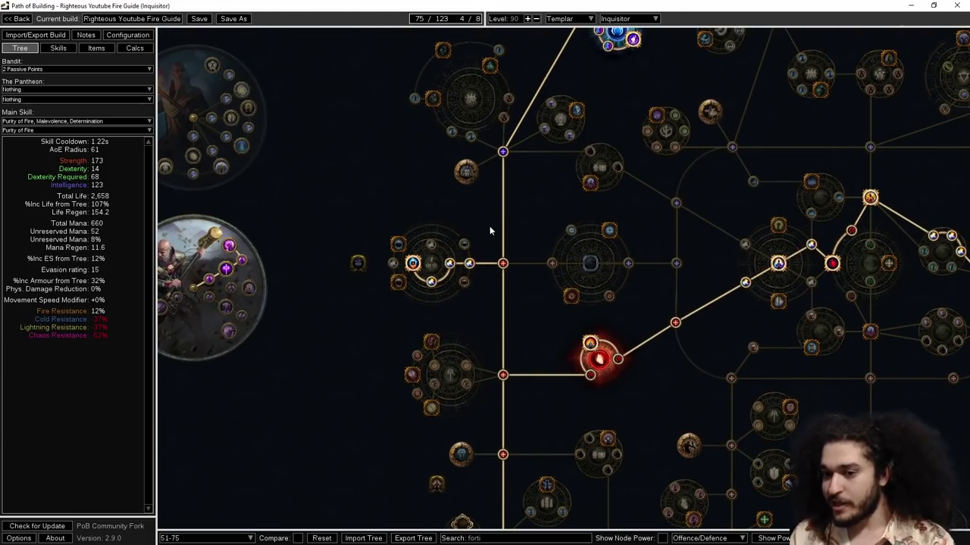
pyautogui.moveTo(490, 226); pyautogui.dragTo(482, 194)
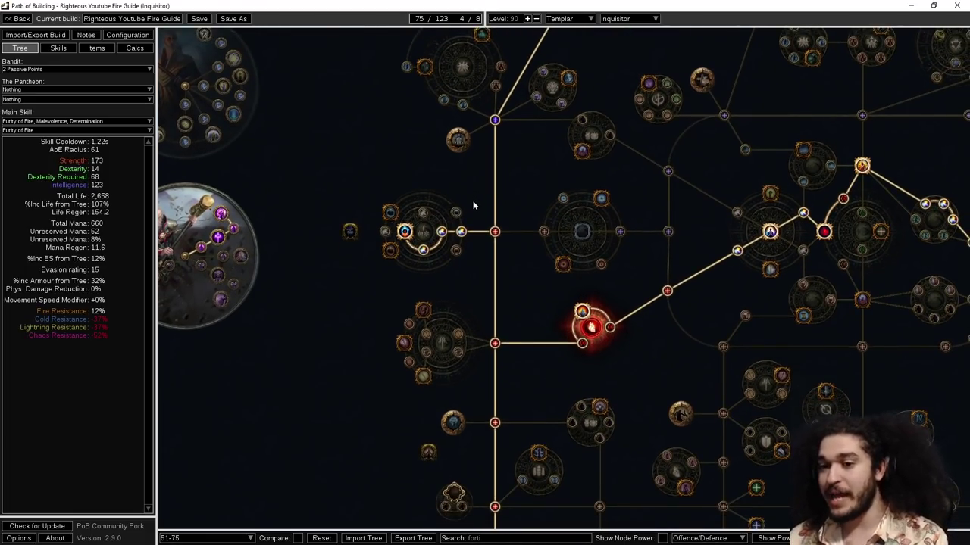
pyautogui.scroll(1, 473, 204)
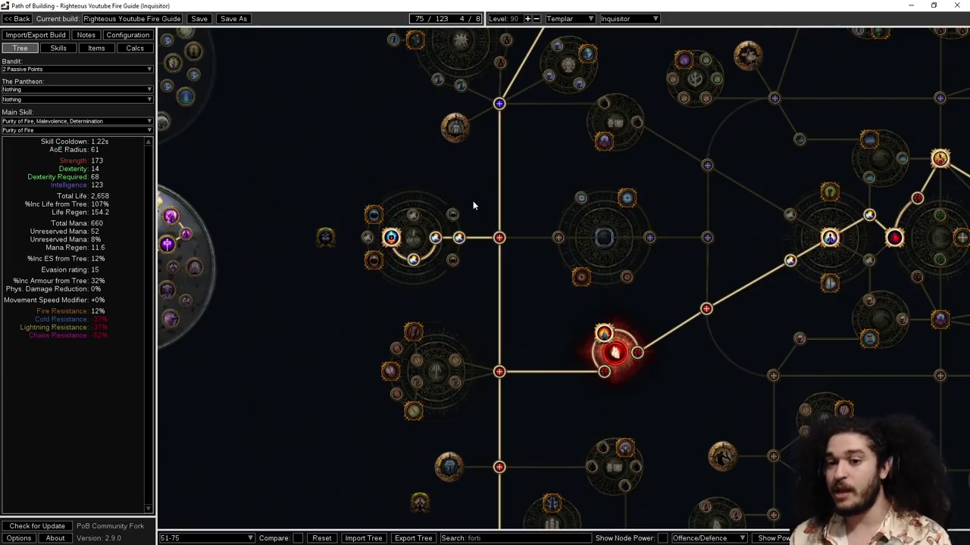
pyautogui.moveTo(473, 206); pyautogui.dragTo(533, 173)
pyautogui.scroll(-3, 561, 279)
pyautogui.moveTo(561, 279); pyautogui.dragTo(504, 156)
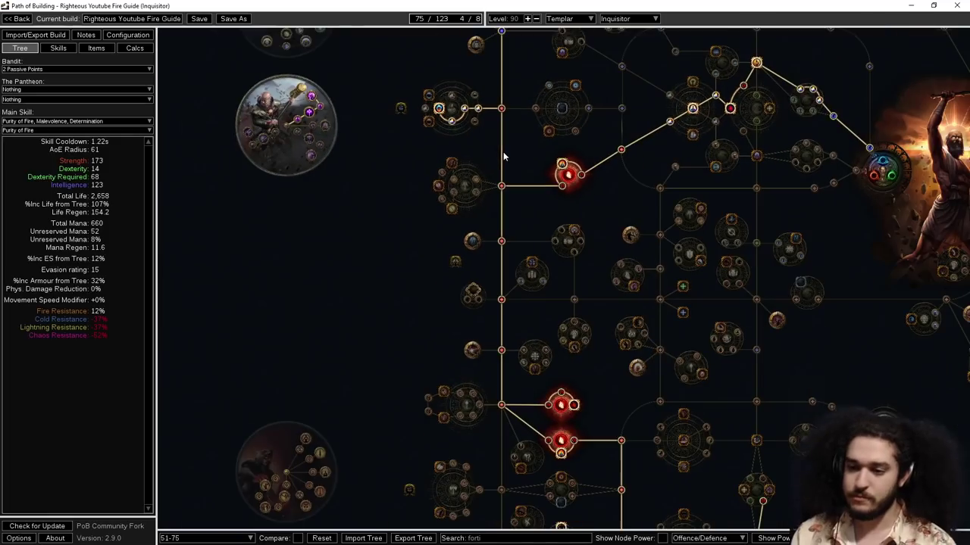
pyautogui.moveTo(512, 226); pyautogui.dragTo(347, 48)
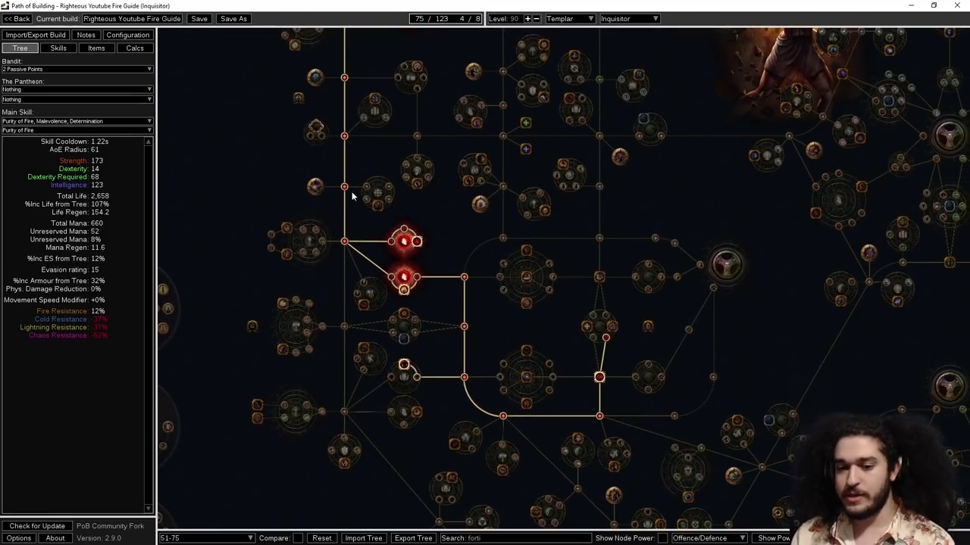
pyautogui.moveTo(350, 193); pyautogui.dragTo(275, 152)
pyautogui.scroll(2, 337, 260)
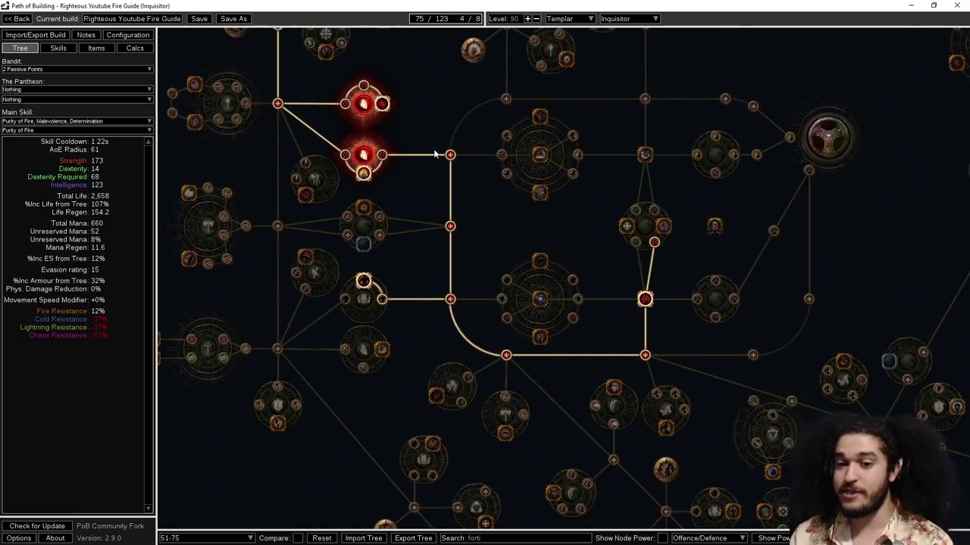
pyautogui.moveTo(421, 154); pyautogui.dragTo(496, 166)
pyautogui.scroll(3, 417, 128)
pyautogui.moveTo(400, 166)
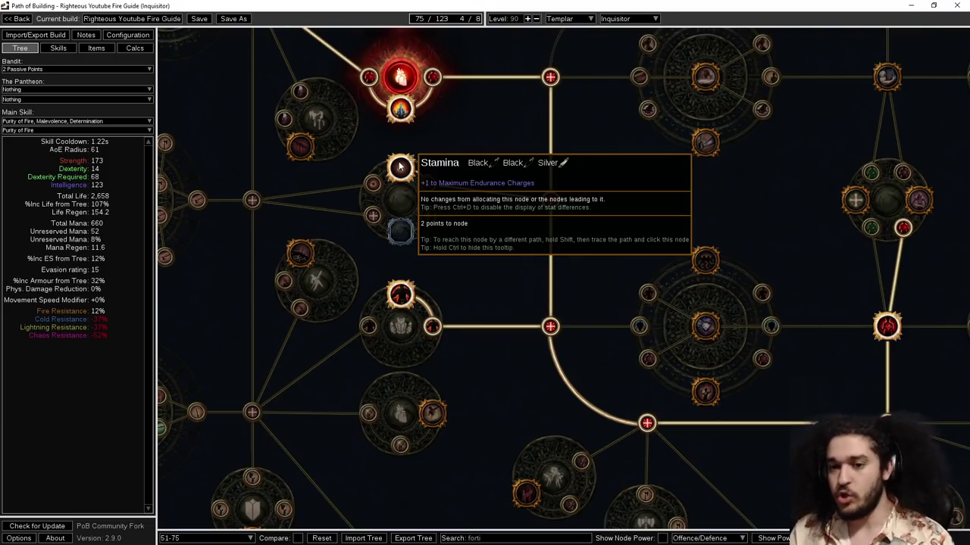
# Step: Examine the Armour Mastery cluster in the southwest of the 51-75 tree and its connection to the life clusters farther north
pyautogui.moveTo(506, 273); pyautogui.dragTo(531, 159)
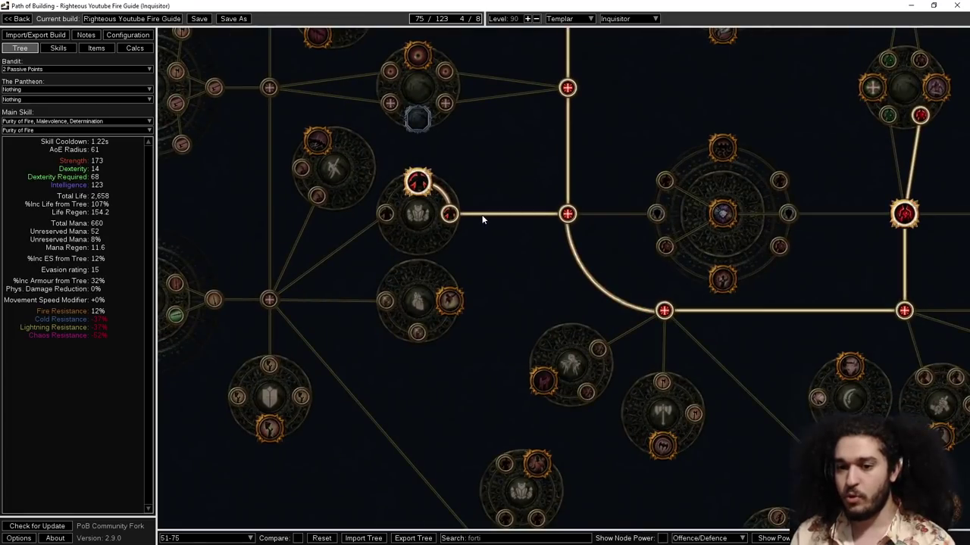
pyautogui.moveTo(431, 186)
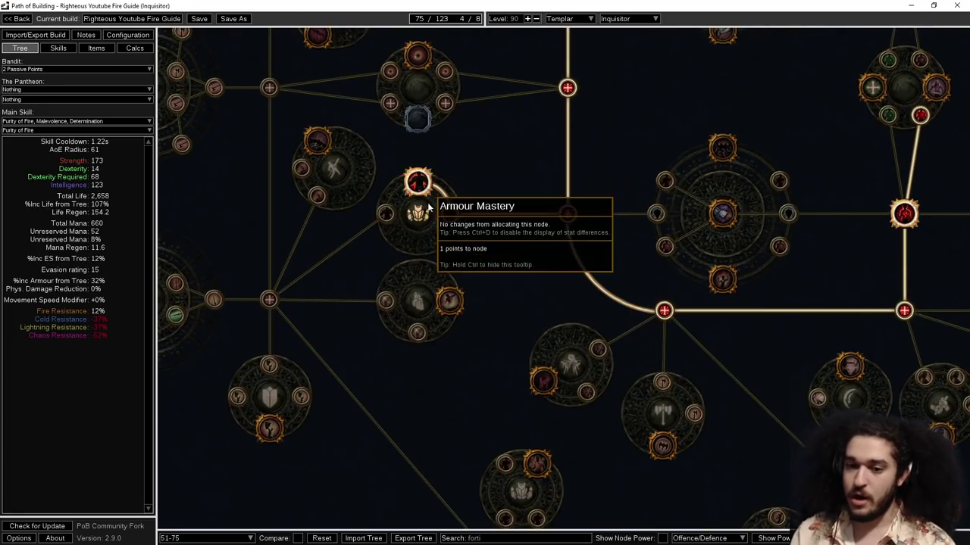
pyautogui.scroll(-3, 416, 184)
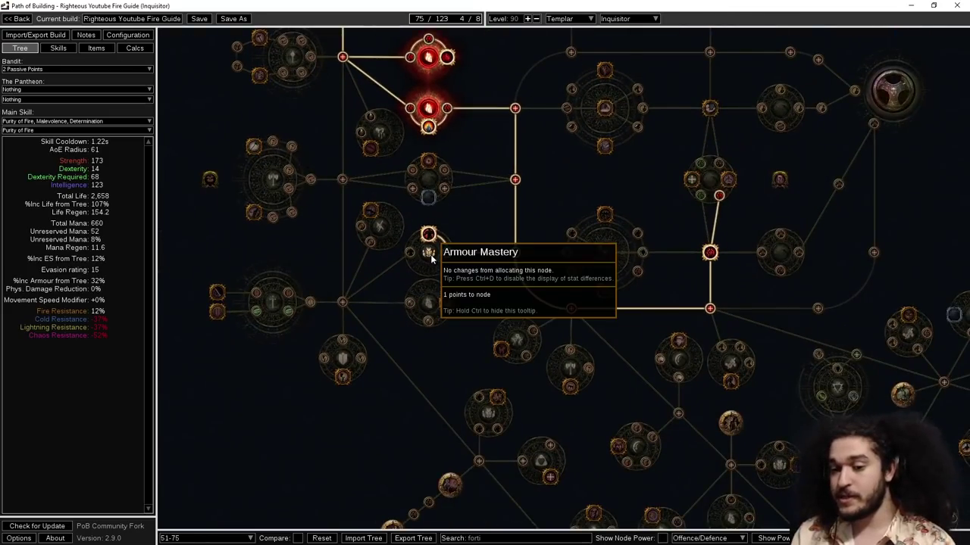
pyautogui.scroll(-2, 471, 125)
pyautogui.moveTo(472, 124); pyautogui.dragTo(450, 336)
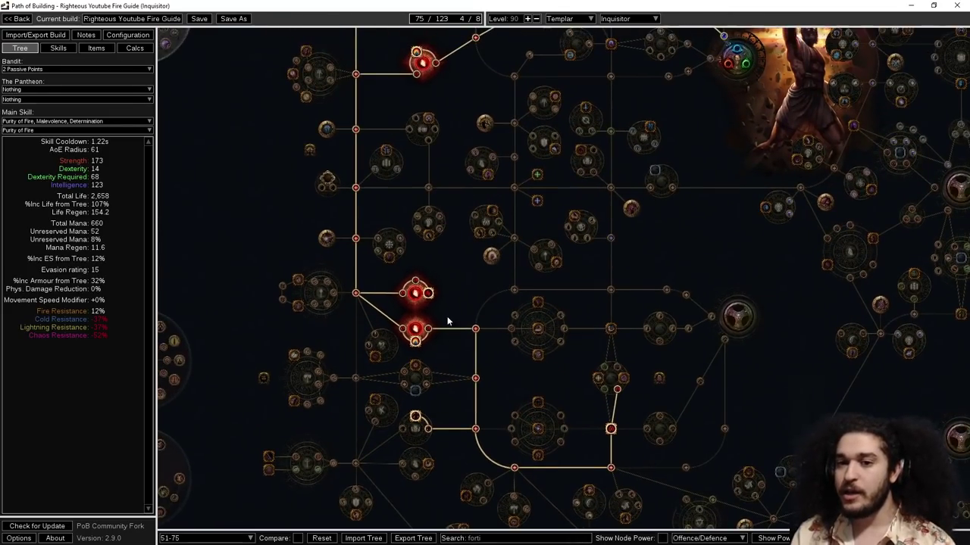
pyautogui.scroll(3, 407, 252)
pyautogui.moveTo(443, 404); pyautogui.dragTo(483, 204)
pyautogui.scroll(1, 407, 251)
pyautogui.scroll(1, 482, 238)
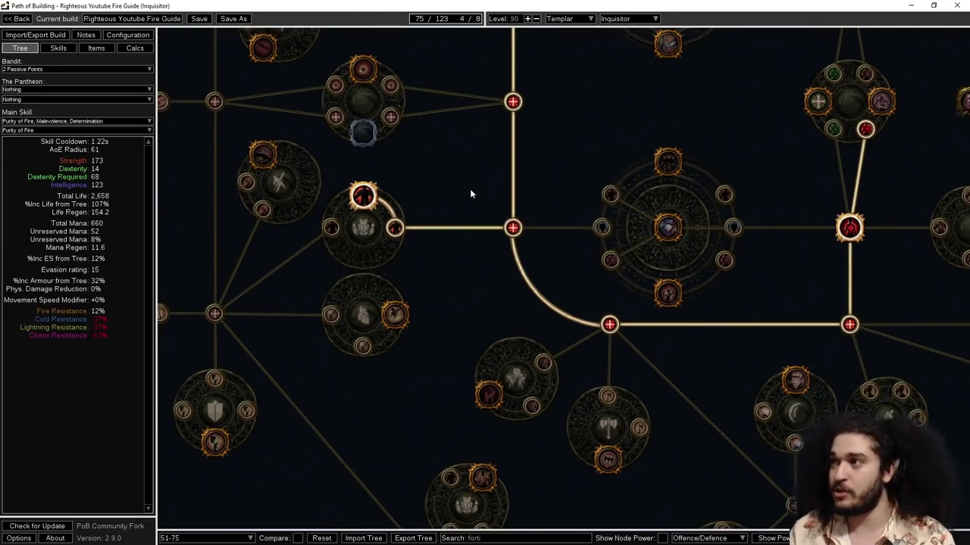
# Step: Try routing the path to Warrior's Blood through the lower half of the southern jewel wheel and unallocate the bypassed attribute node
pyautogui.moveTo(458, 183); pyautogui.dragTo(271, 100)
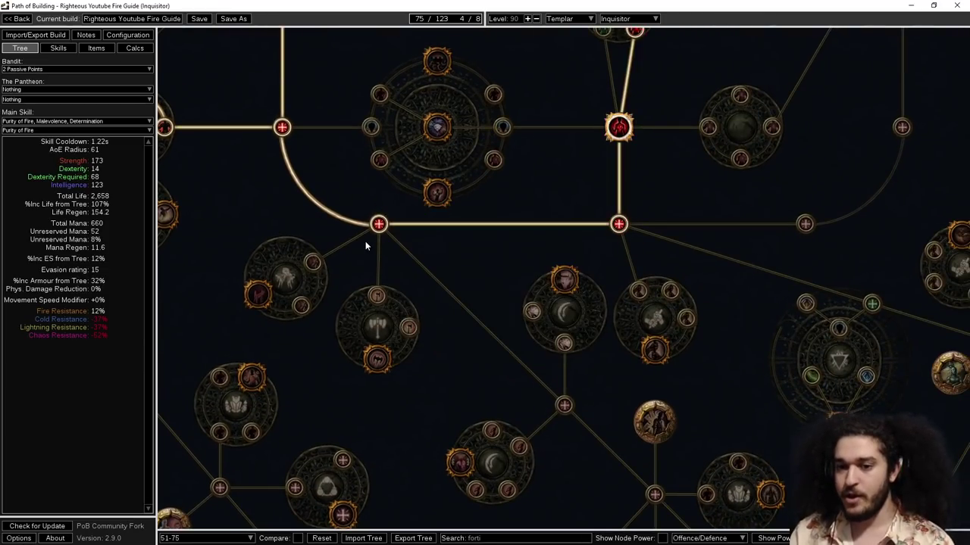
pyautogui.moveTo(647, 225); pyautogui.dragTo(686, 283)
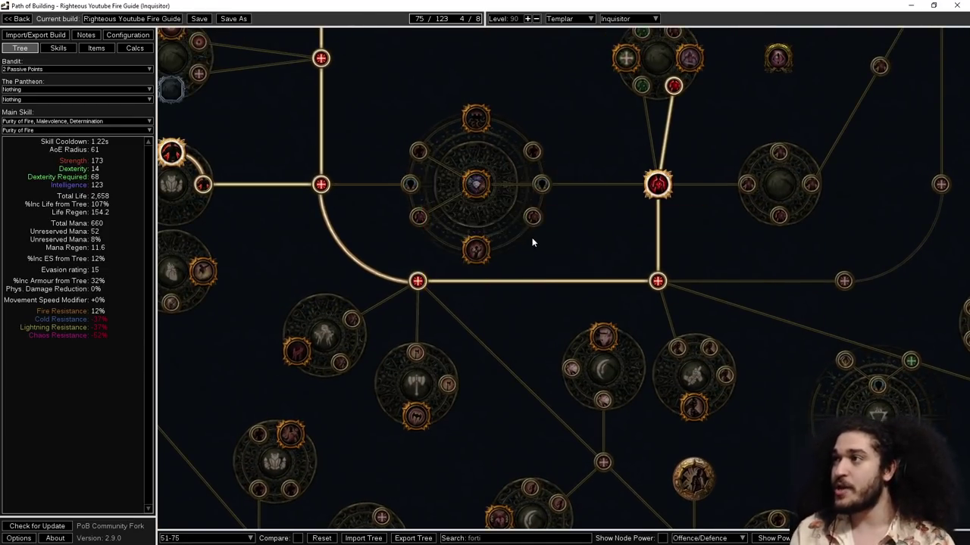
pyautogui.moveTo(531, 242); pyautogui.dragTo(470, 210)
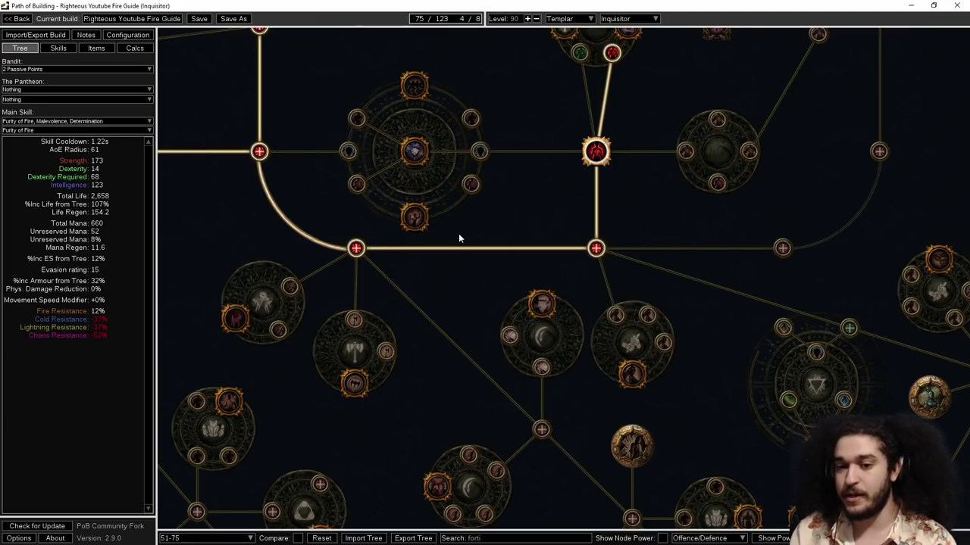
pyautogui.click(349, 151)
pyautogui.click(357, 184)
pyautogui.click(414, 217)
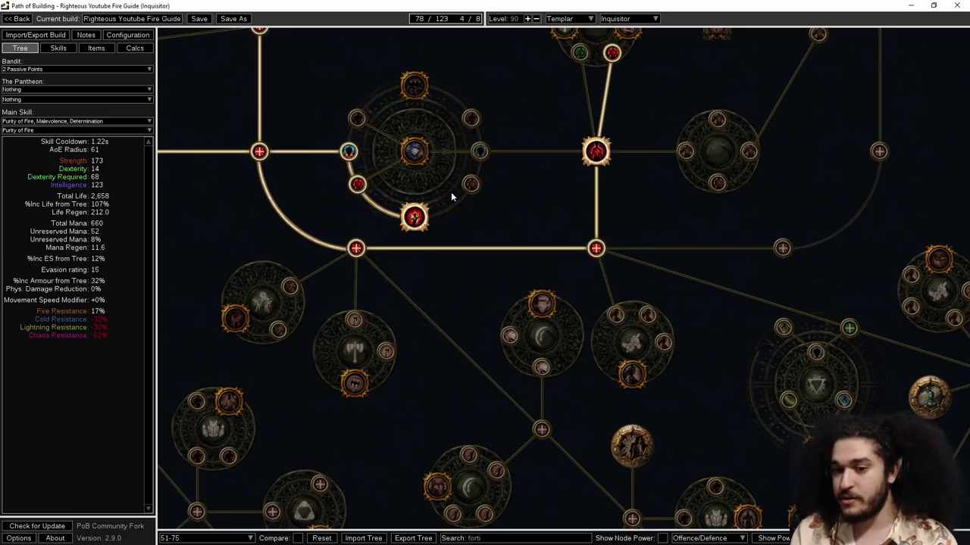
pyautogui.click(471, 184)
pyautogui.click(479, 151)
pyautogui.click(355, 247)
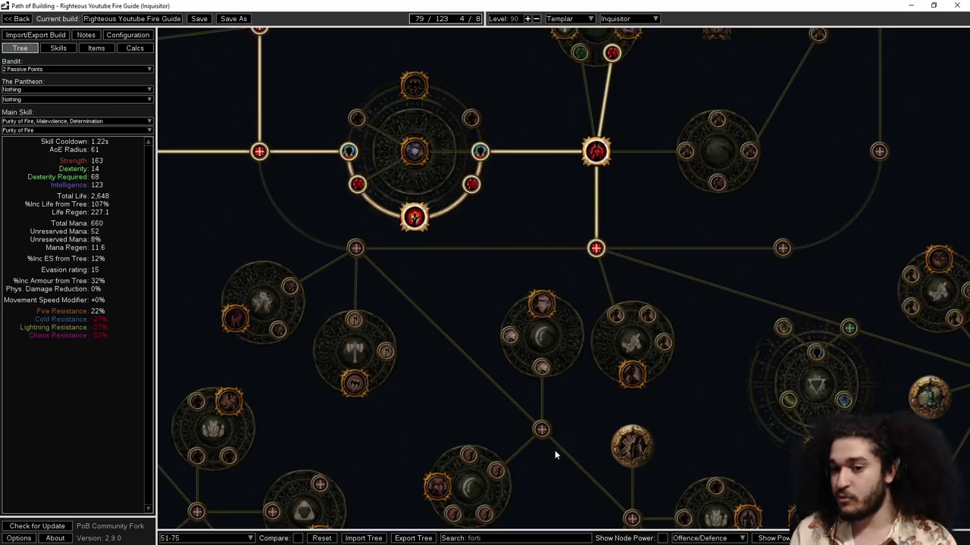
# Step: Reallocate the attribute node on the outer southern path and unallocate the trial nodes in the jewel wheel
pyautogui.click(355, 248)
pyautogui.click(349, 151)
pyautogui.click(412, 217)
pyautogui.click(470, 184)
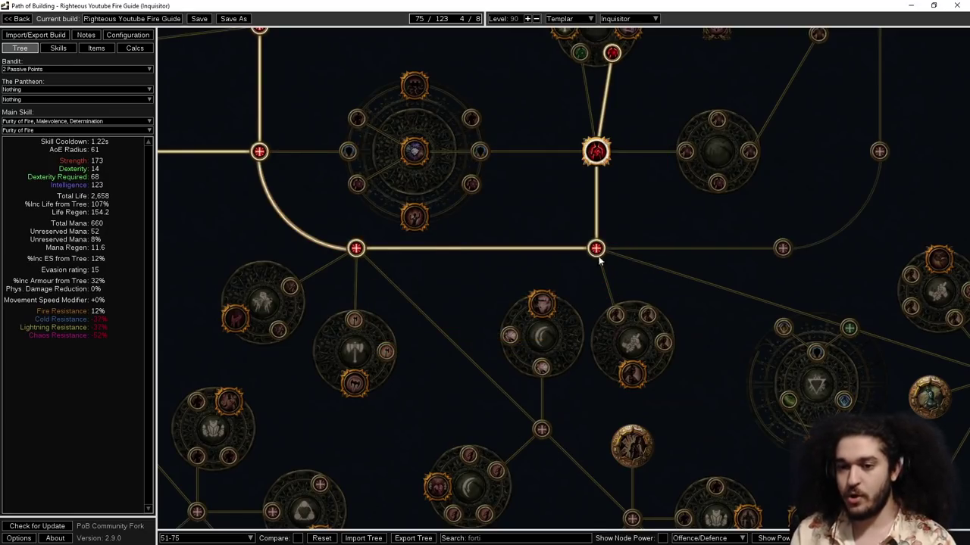
# Step: Examine the allocated Warrior's Blood node and the adjoining Life node at the southern end of the 51-75 tree
pyautogui.moveTo(376, 241); pyautogui.dragTo(247, 243)
pyautogui.moveTo(454, 183); pyautogui.dragTo(480, 221)
pyautogui.scroll(-2, 481, 220)
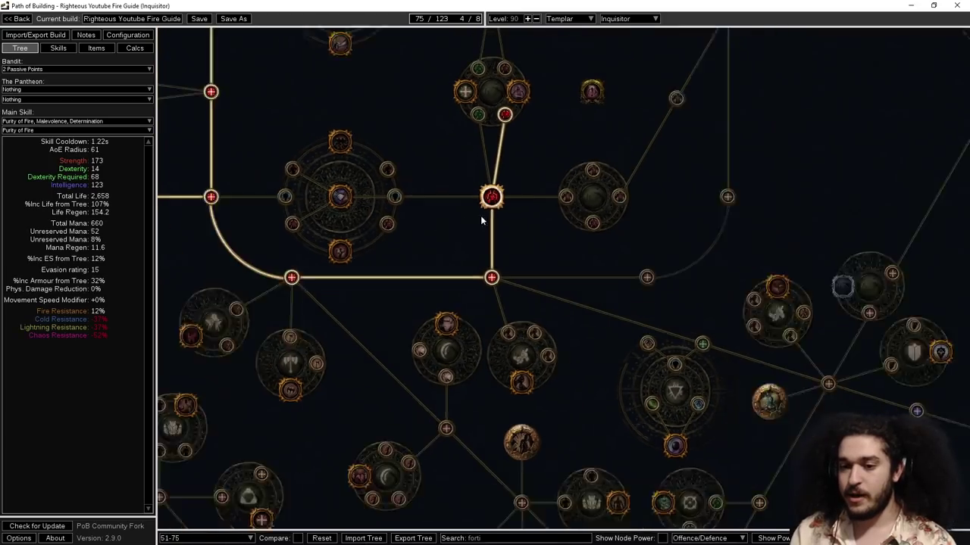
pyautogui.scroll(2, 494, 198)
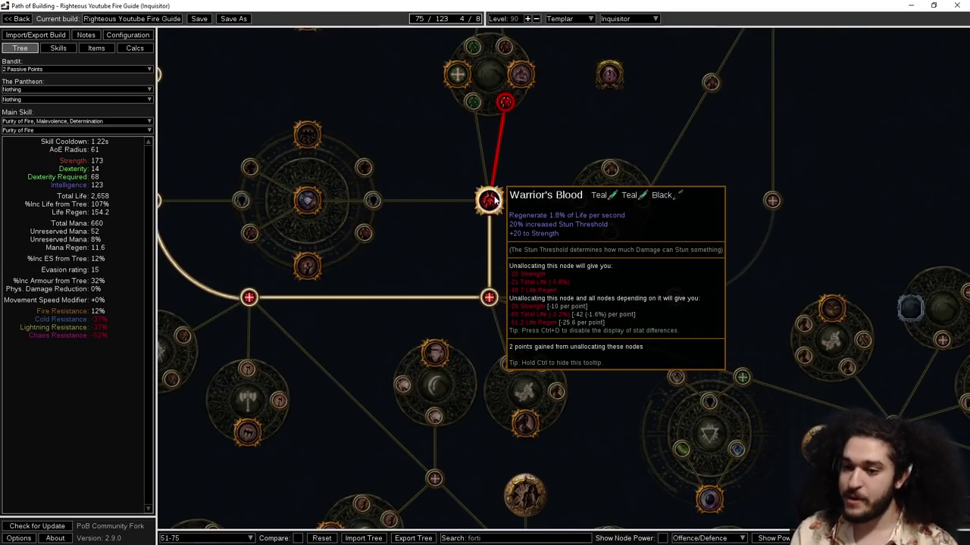
pyautogui.scroll(-1, 492, 199)
pyautogui.scroll(-1, 506, 179)
pyautogui.moveTo(491, 184)
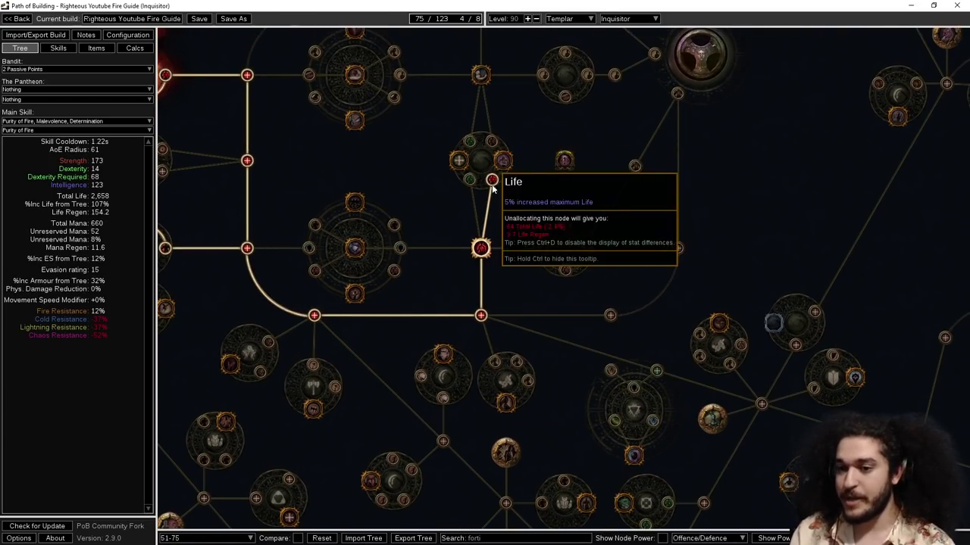
pyautogui.scroll(-1, 494, 184)
pyautogui.scroll(-1, 511, 167)
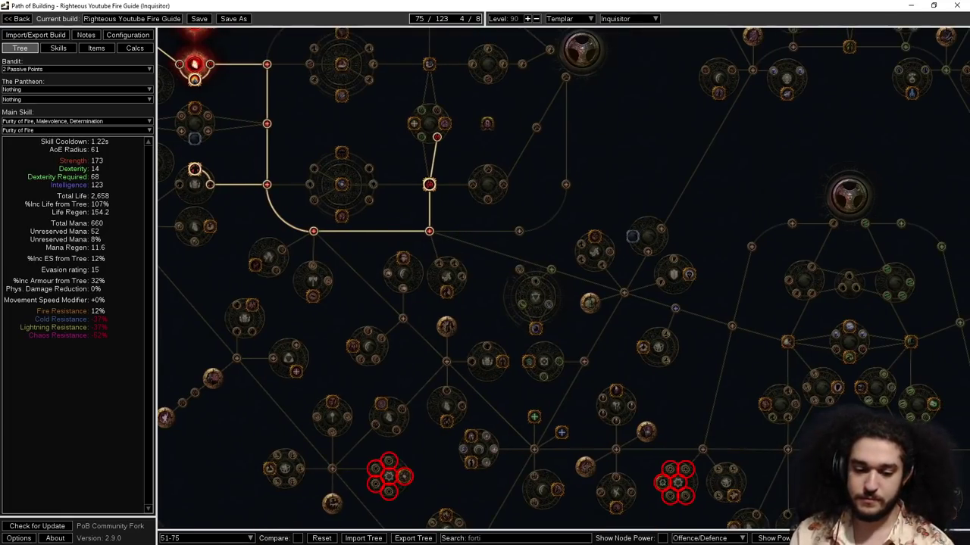
# Step: Switch the displayed passive tree to the 76-100 stage
pyautogui.click(210, 534)
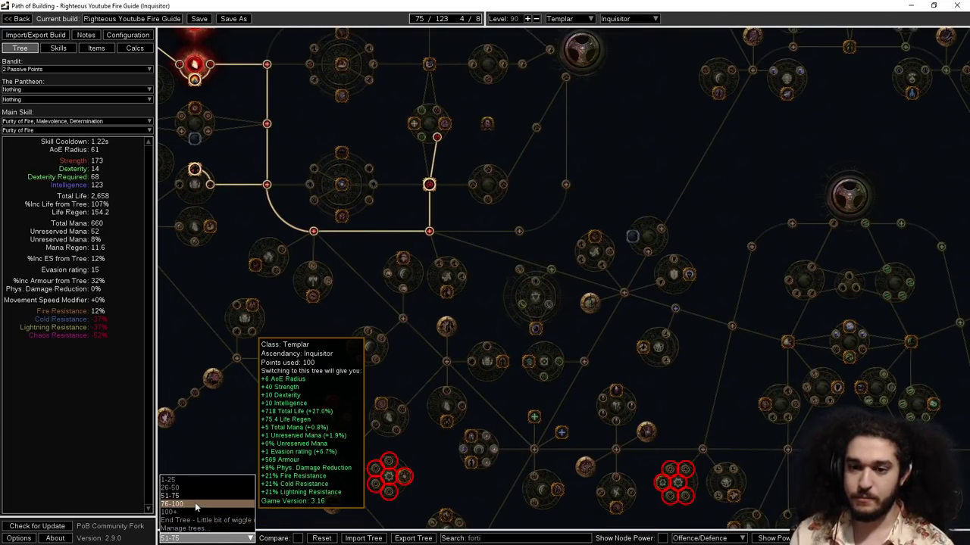
pyautogui.click(195, 505)
pyautogui.moveTo(594, 216)
pyautogui.mouseDown()
pyautogui.moveTo(575, 141)
pyautogui.moveTo(605, 227)
pyautogui.mouseUp()
pyautogui.scroll(-1, 605, 227)
pyautogui.moveTo(542, 240); pyautogui.dragTo(535, 267)
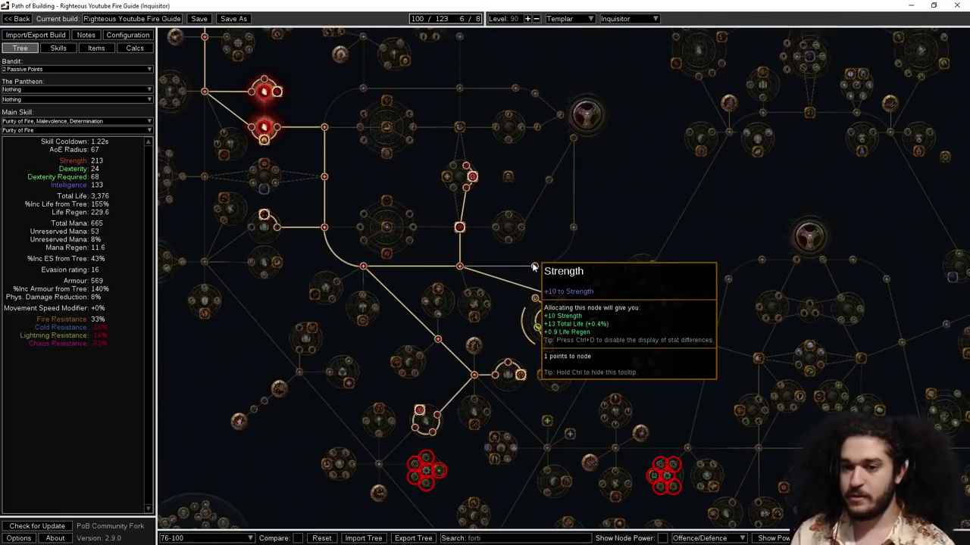
# Step: Examine the Prismatic Skin cluster in the south of the 76-100 tree, including its Elemental Resistances and Maximum Fire Resistance nodes
pyautogui.scroll(4, 476, 297)
pyautogui.moveTo(476, 297); pyautogui.dragTo(321, 148)
pyautogui.scroll(1, 374, 173)
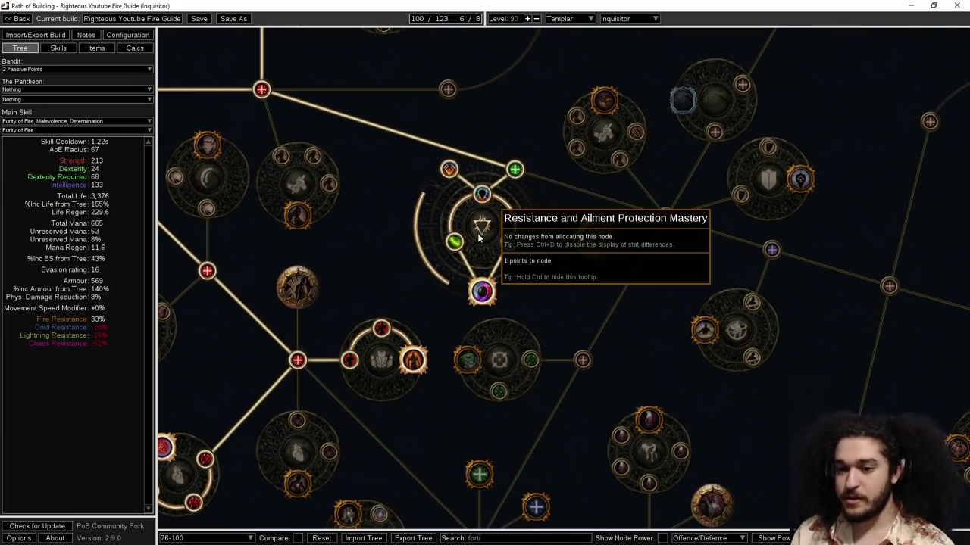
pyautogui.moveTo(409, 211); pyautogui.dragTo(480, 188)
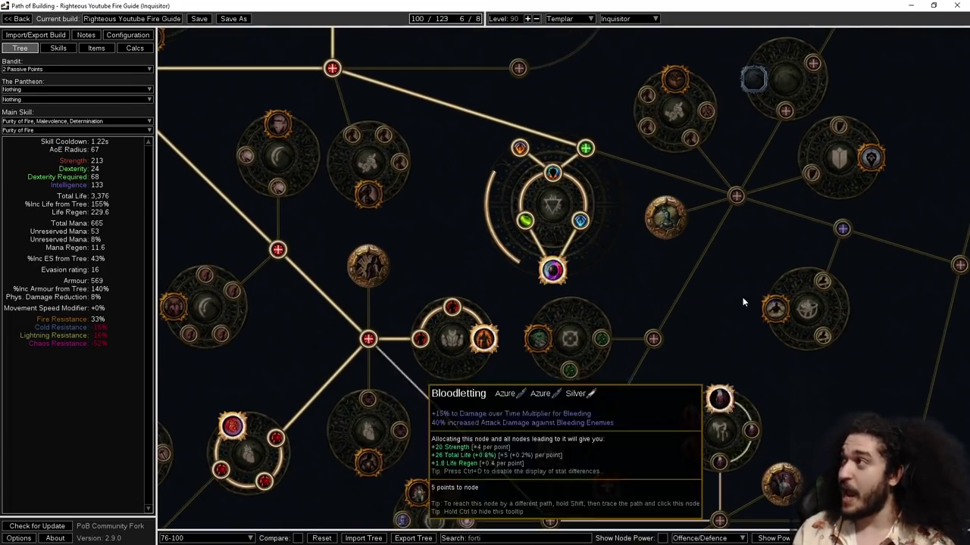
pyautogui.moveTo(459, 231); pyautogui.dragTo(405, 294)
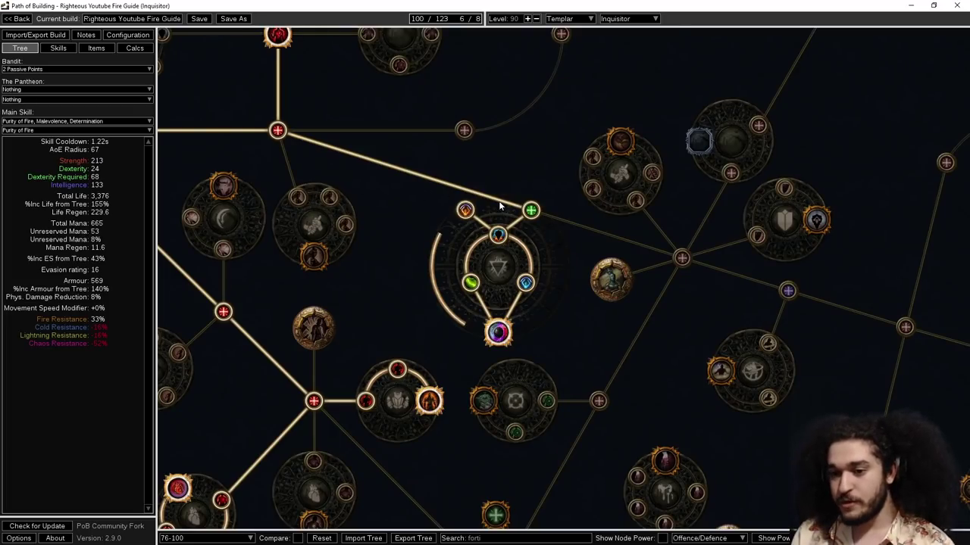
pyautogui.moveTo(534, 169); pyautogui.dragTo(538, 147)
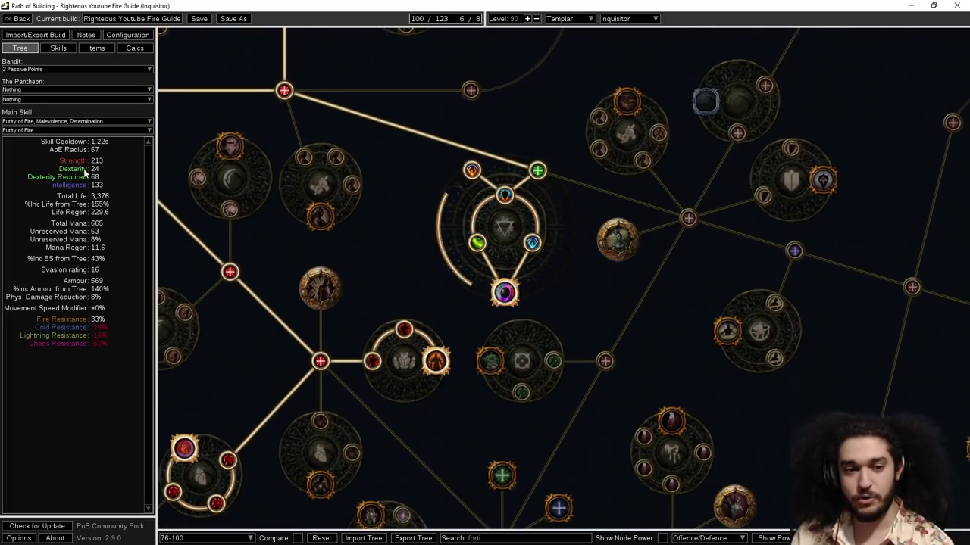
pyautogui.moveTo(403, 150); pyautogui.dragTo(368, 130)
pyautogui.moveTo(473, 179)
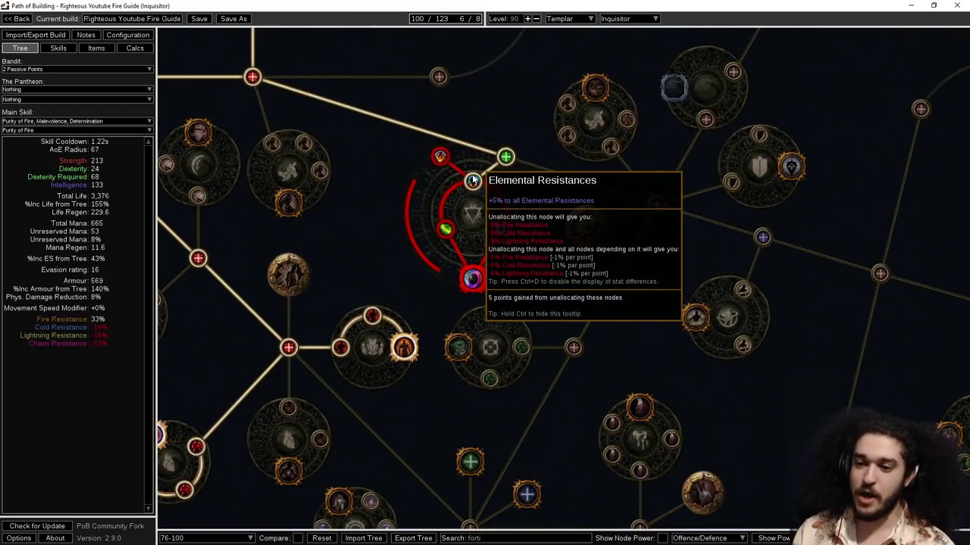
pyautogui.moveTo(440, 157)
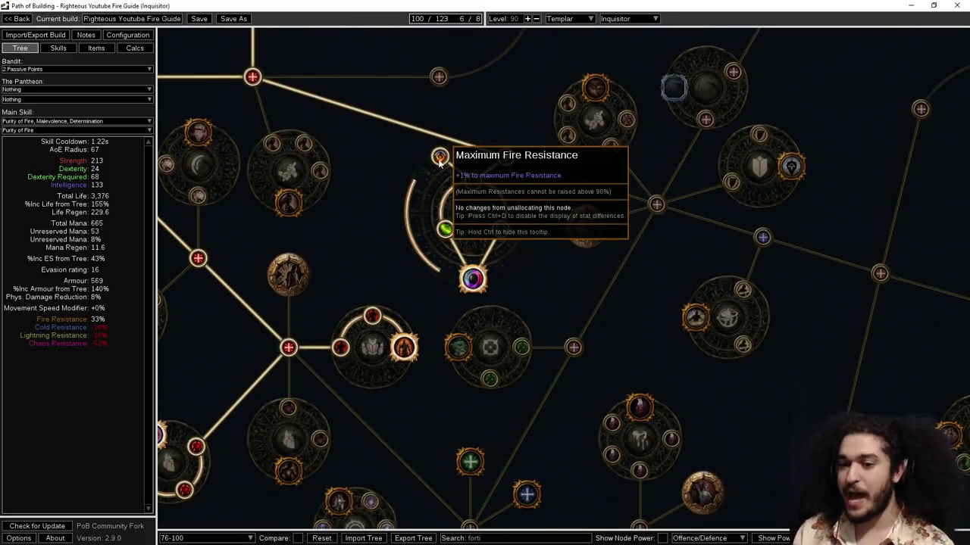
# Step: Try the Prismatic Skin cluster with its two small side nodes unallocated
pyautogui.click(445, 230)
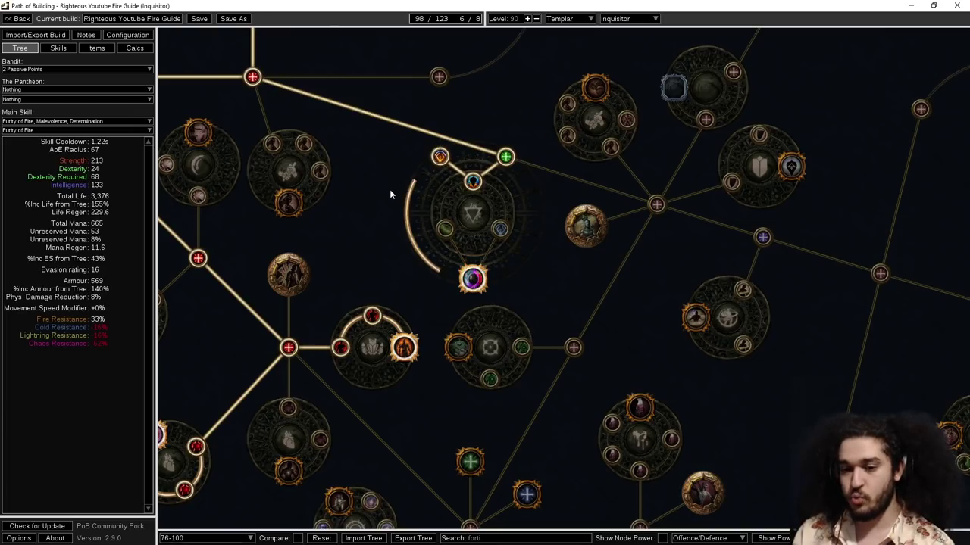
pyautogui.moveTo(478, 278)
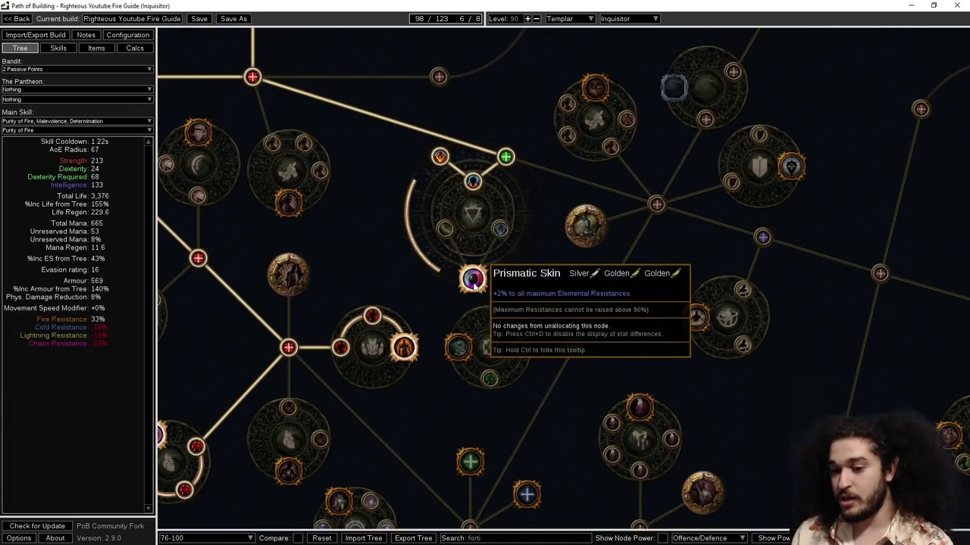
pyautogui.moveTo(448, 163)
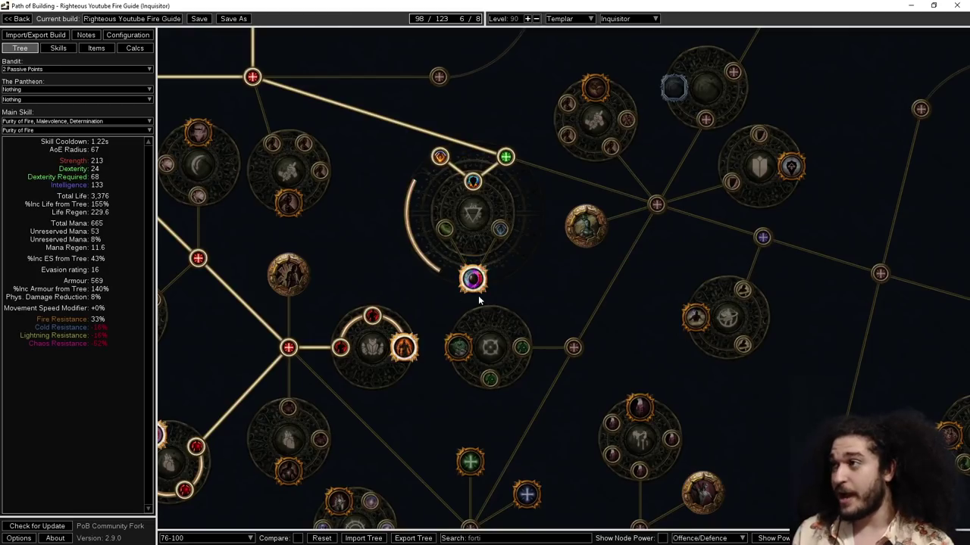
# Step: Reallocate both small nodes leading to Prismatic Skin
pyautogui.moveTo(438, 166); pyautogui.dragTo(455, 128)
pyautogui.click(462, 191)
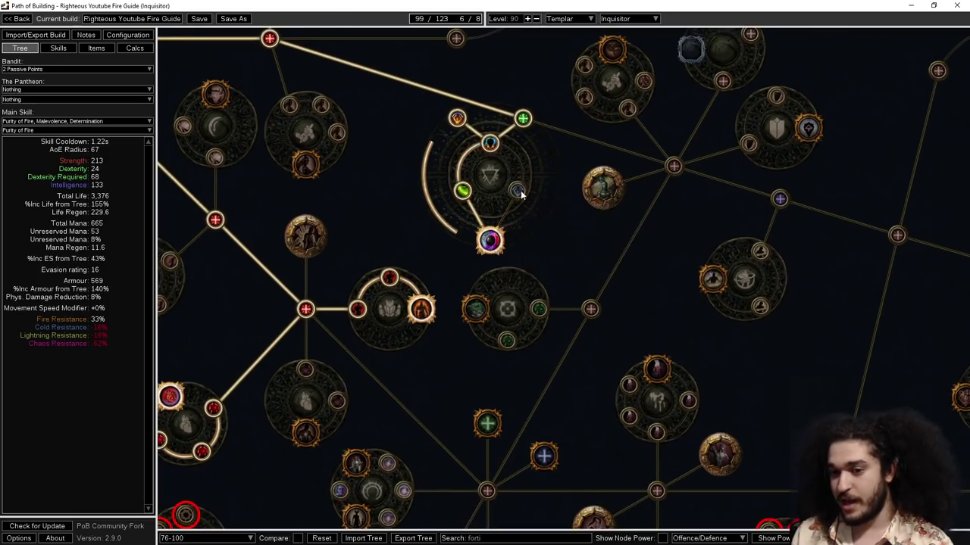
pyautogui.click(517, 190)
# Step: Allocate the Resistance and Ailment Protection Mastery with the effect "Corrupted Blood cannot be inflicted on you"
pyautogui.moveTo(399, 216); pyautogui.dragTo(734, 284)
pyautogui.moveTo(457, 158); pyautogui.dragTo(302, 170)
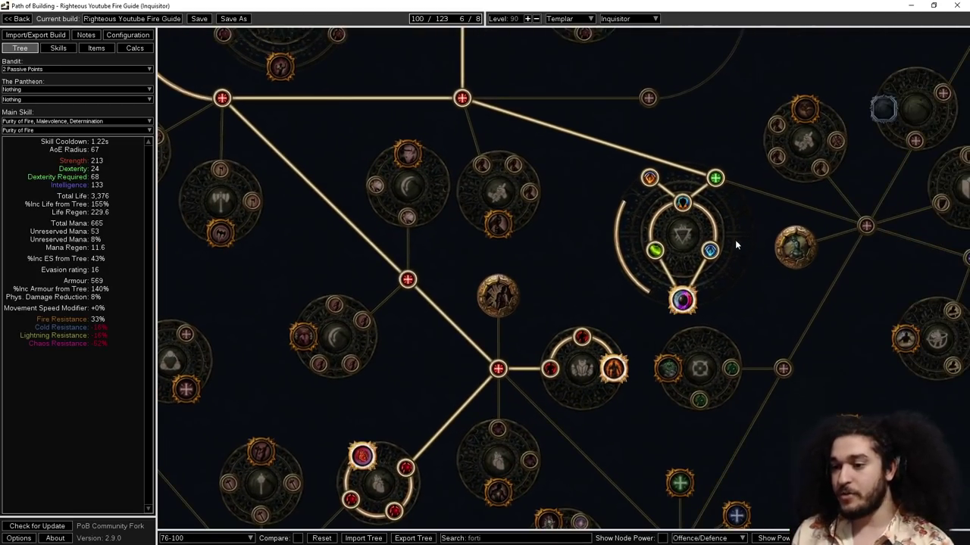
pyautogui.click(681, 233)
pyautogui.click(454, 275)
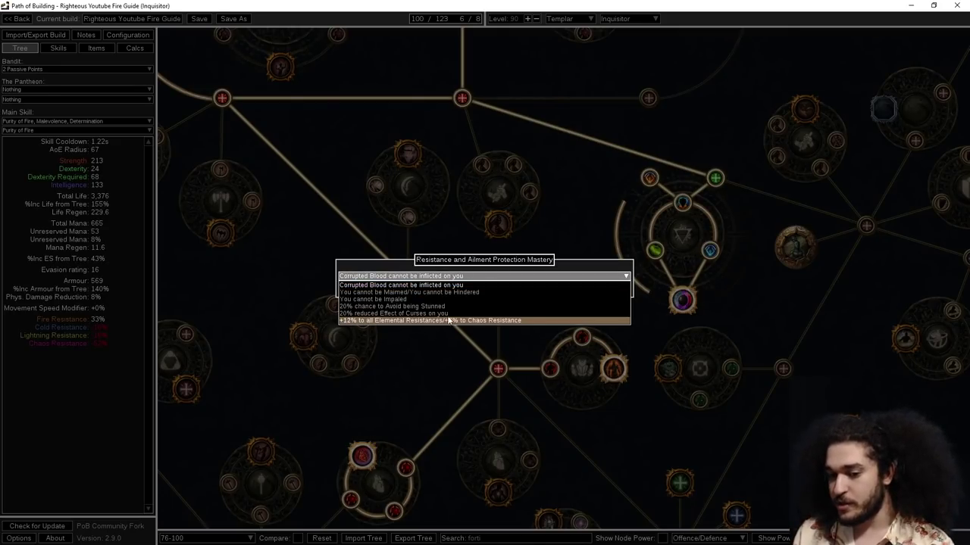
pyautogui.click(455, 285)
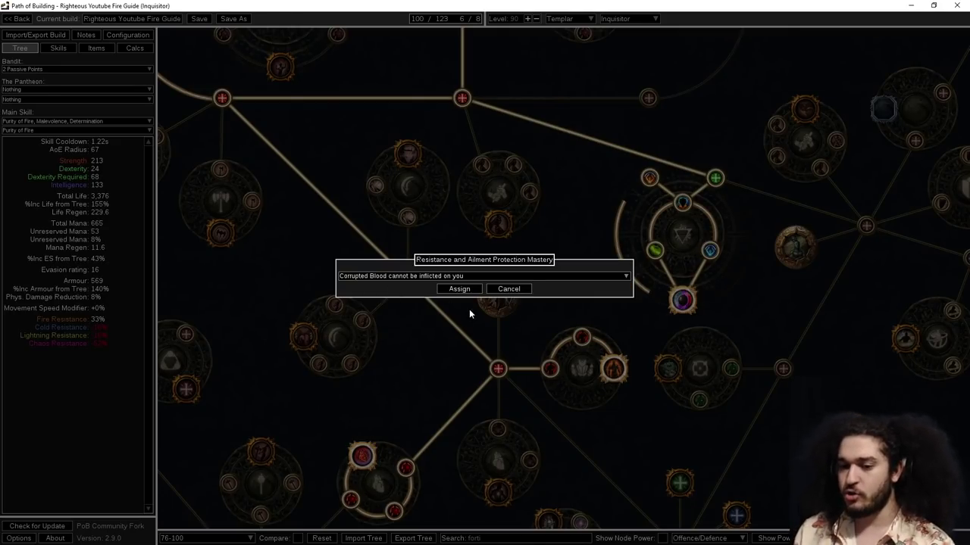
pyautogui.click(459, 289)
# Step: Examine the Imbalanced Guard keystone and the allocated life cluster in the south of the tree
pyautogui.moveTo(354, 228); pyautogui.dragTo(485, 187)
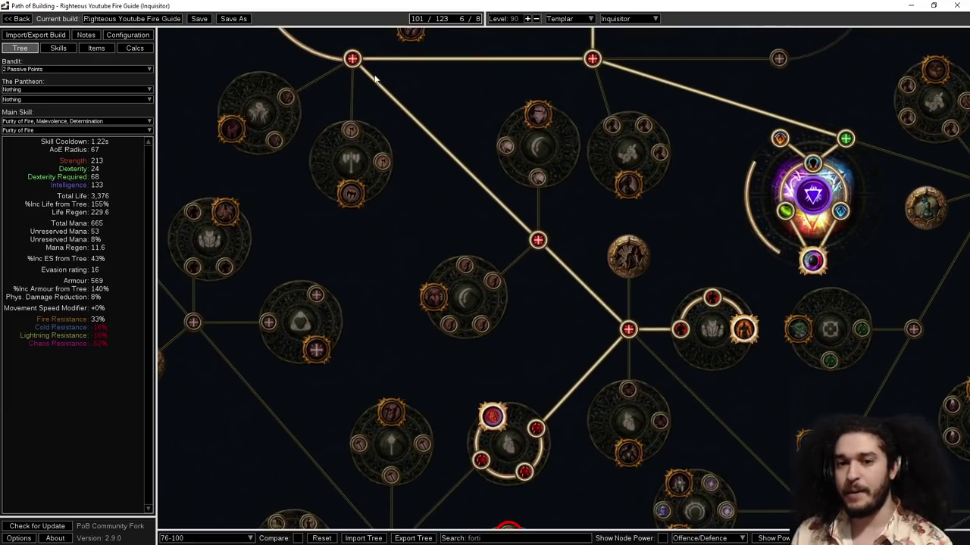
pyautogui.moveTo(553, 291); pyautogui.dragTo(351, 153)
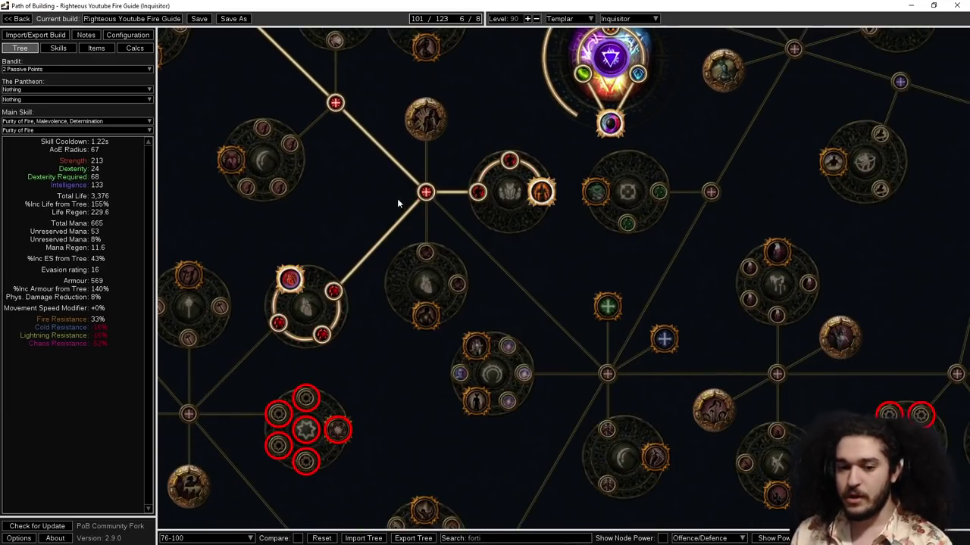
pyautogui.moveTo(408, 131); pyautogui.dragTo(493, 179)
pyautogui.moveTo(512, 179)
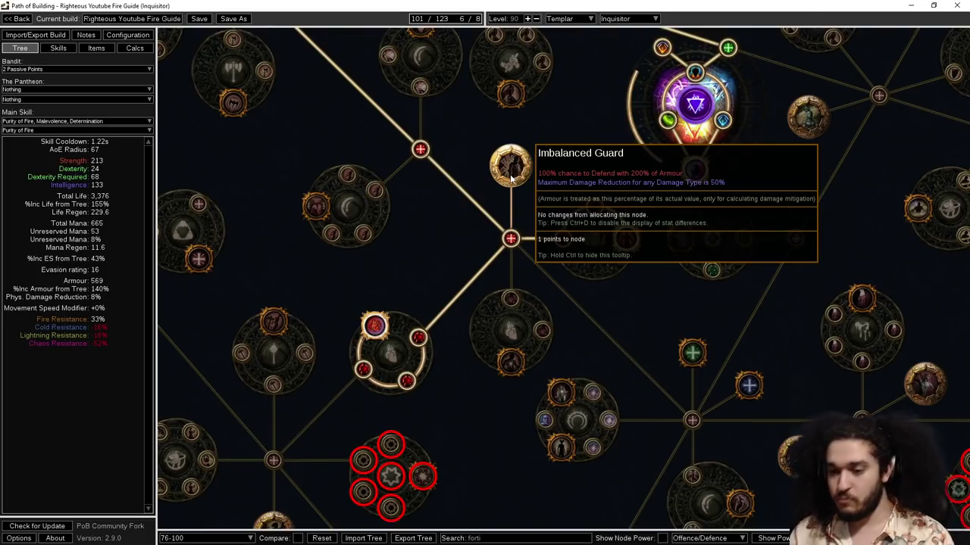
pyautogui.moveTo(414, 215); pyautogui.dragTo(529, 187)
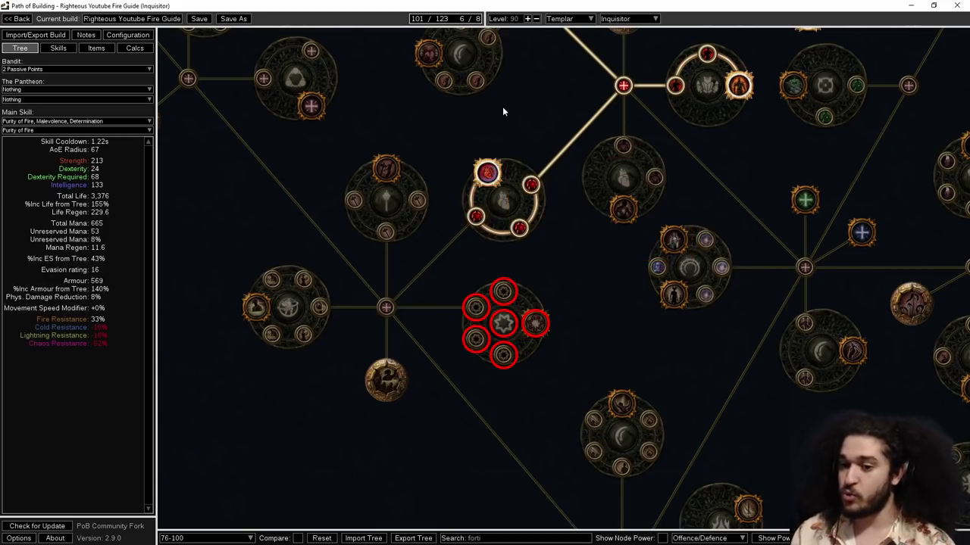
# Step: Examine the Armour and Elemental Resistances node and Soul of Steel, and compare them with the Prismatic Skin cluster
pyautogui.moveTo(502, 106); pyautogui.dragTo(559, 205)
pyautogui.moveTo(491, 194)
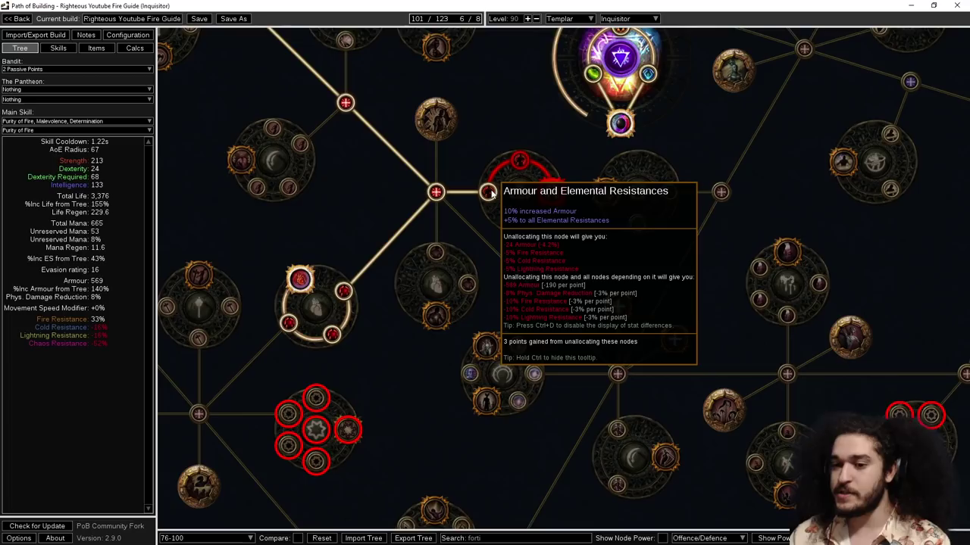
pyautogui.moveTo(557, 191)
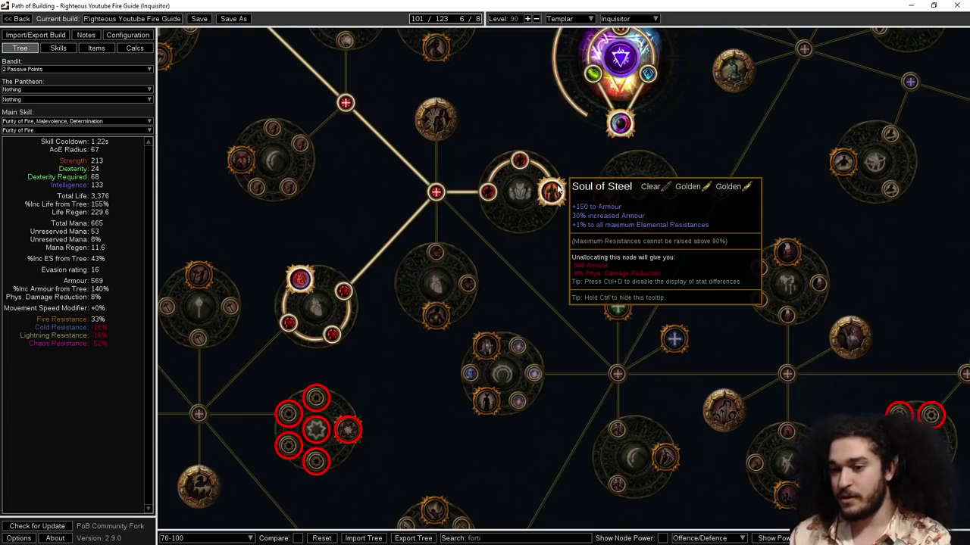
pyautogui.moveTo(548, 167); pyautogui.dragTo(515, 244)
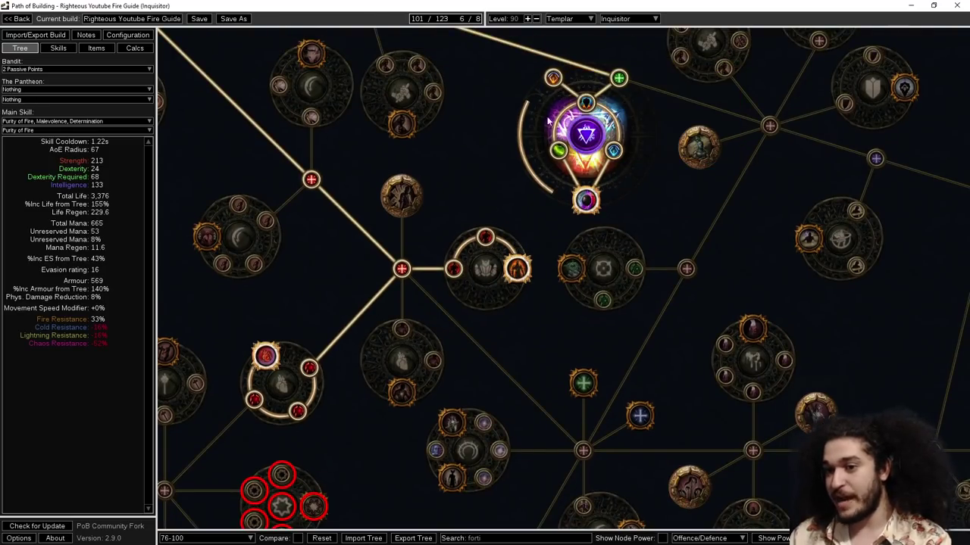
pyautogui.moveTo(598, 195)
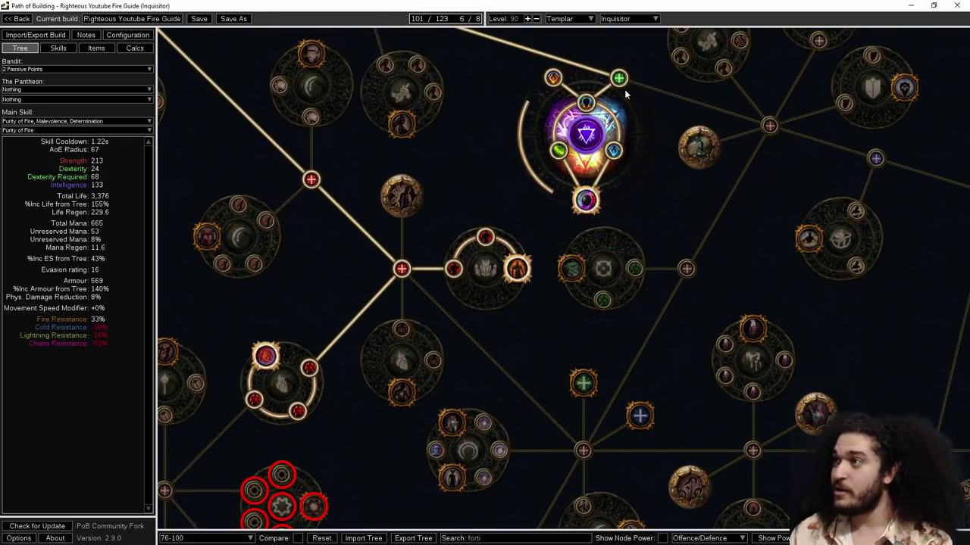
# Step: Examine Sanctum of Thought in the armour and energy shield cluster off the western path of the tree
pyautogui.scroll(-5, 536, 298)
pyautogui.scroll(-1, 544, 222)
pyautogui.moveTo(542, 220); pyautogui.dragTo(625, 508)
pyautogui.moveTo(670, 246)
pyautogui.mouseDown()
pyautogui.moveTo(667, 277)
pyautogui.moveTo(659, 250)
pyautogui.mouseUp()
pyautogui.moveTo(845, 379); pyautogui.dragTo(630, 340)
pyautogui.scroll(-1, 636, 303)
pyautogui.moveTo(642, 275); pyautogui.dragTo(580, 255)
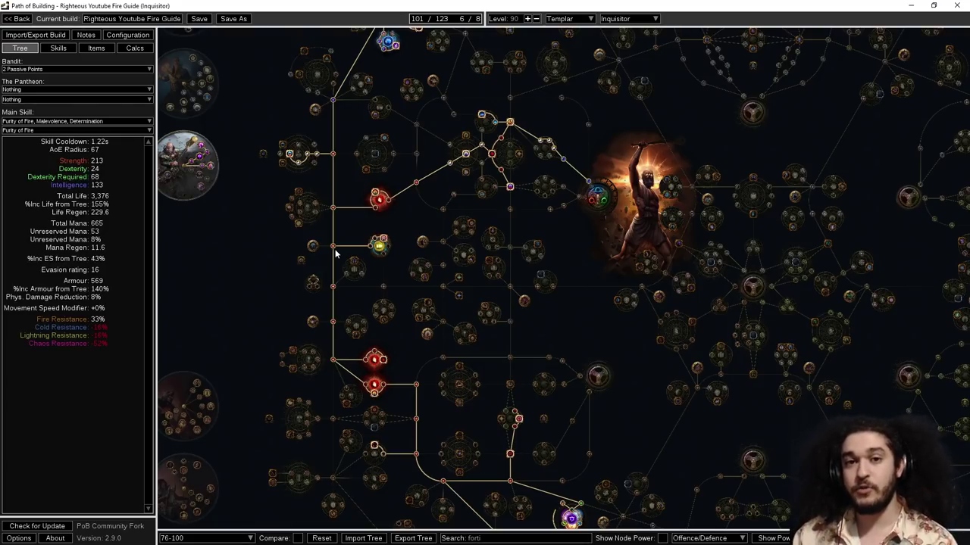
pyautogui.scroll(5, 335, 253)
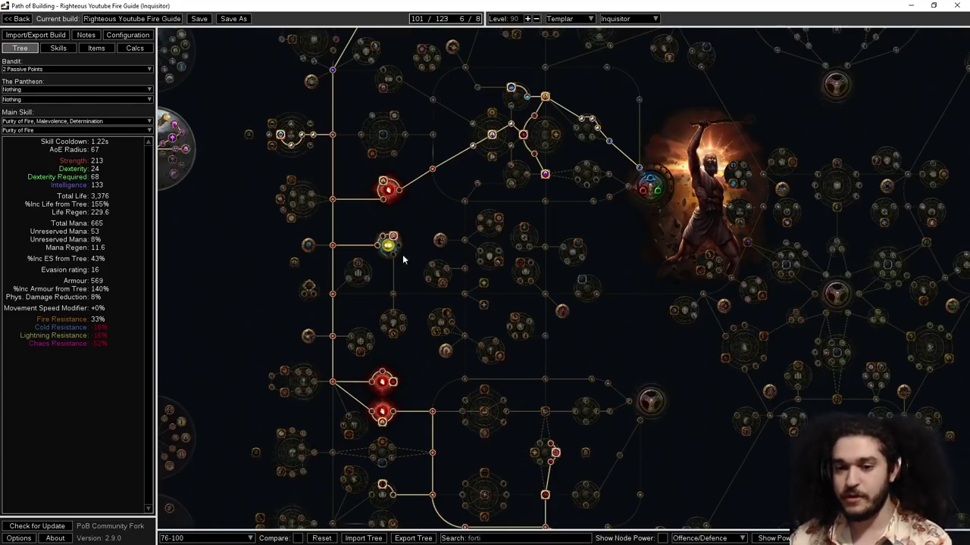
pyautogui.moveTo(415, 186); pyautogui.dragTo(394, 209)
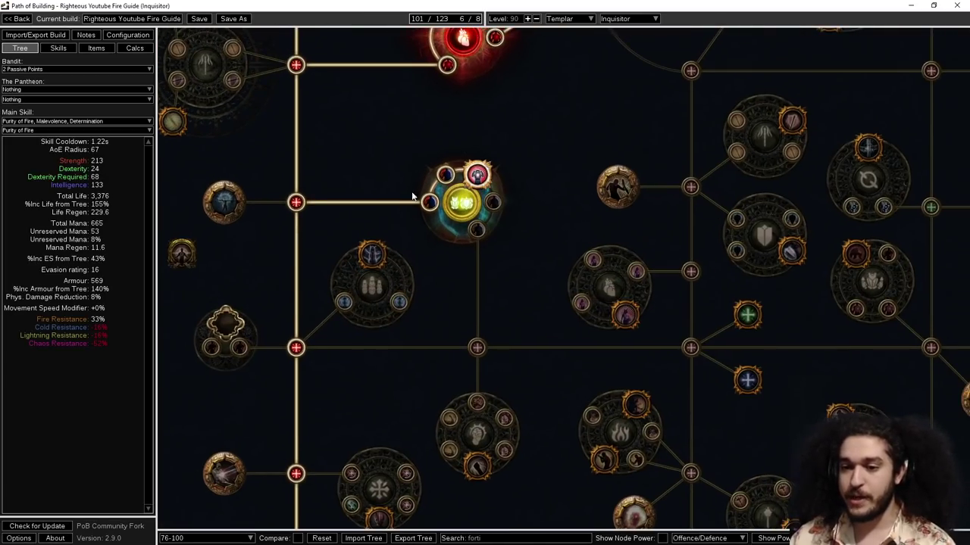
pyautogui.moveTo(482, 174)
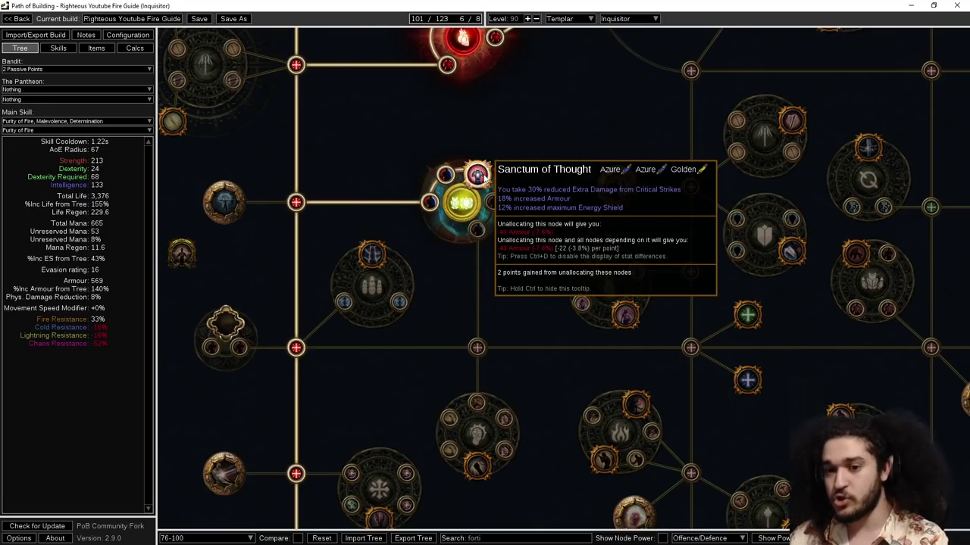
pyautogui.scroll(2, 530, 177)
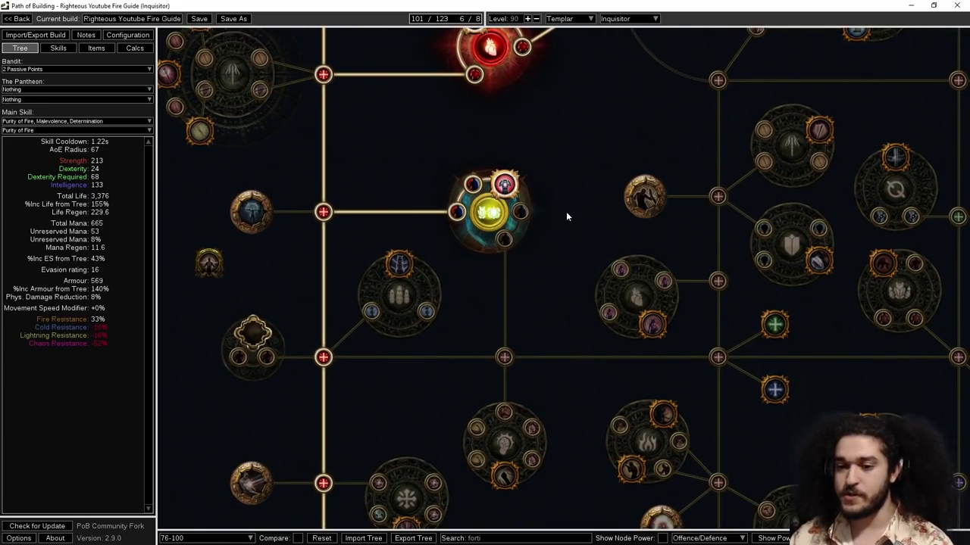
# Step: Examine the allocated Inquisitor ascendancy notables Augury of Penitence, Sanctuary and Pious Path
pyautogui.scroll(-2, 566, 212)
pyautogui.moveTo(233, 251); pyautogui.dragTo(599, 390)
pyautogui.scroll(3, 485, 141)
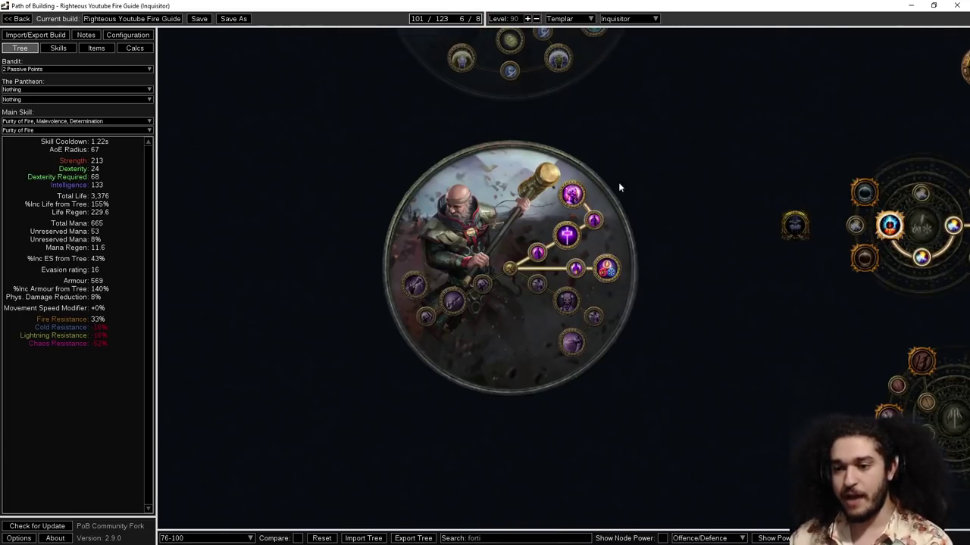
pyautogui.moveTo(619, 186); pyautogui.dragTo(581, 149)
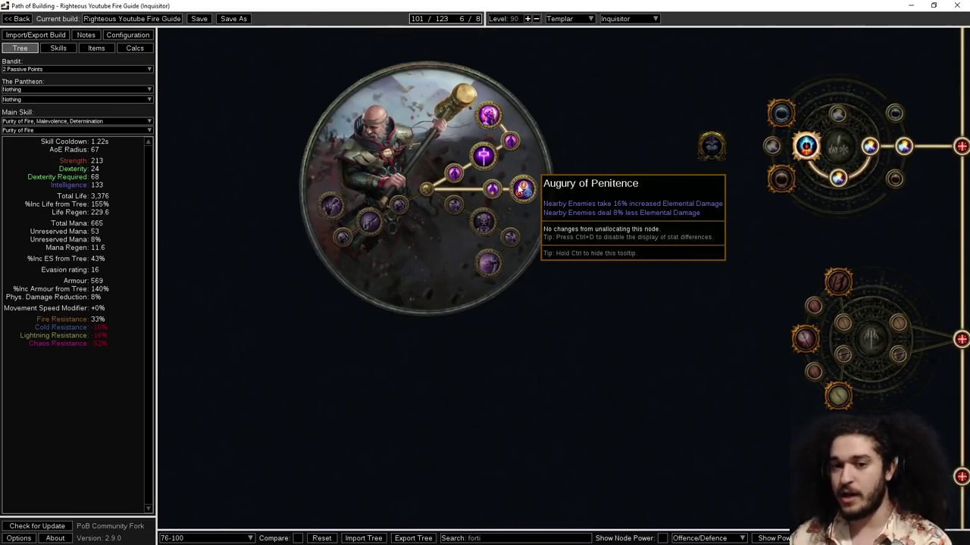
pyautogui.moveTo(556, 186); pyautogui.dragTo(564, 139)
pyautogui.moveTo(491, 110)
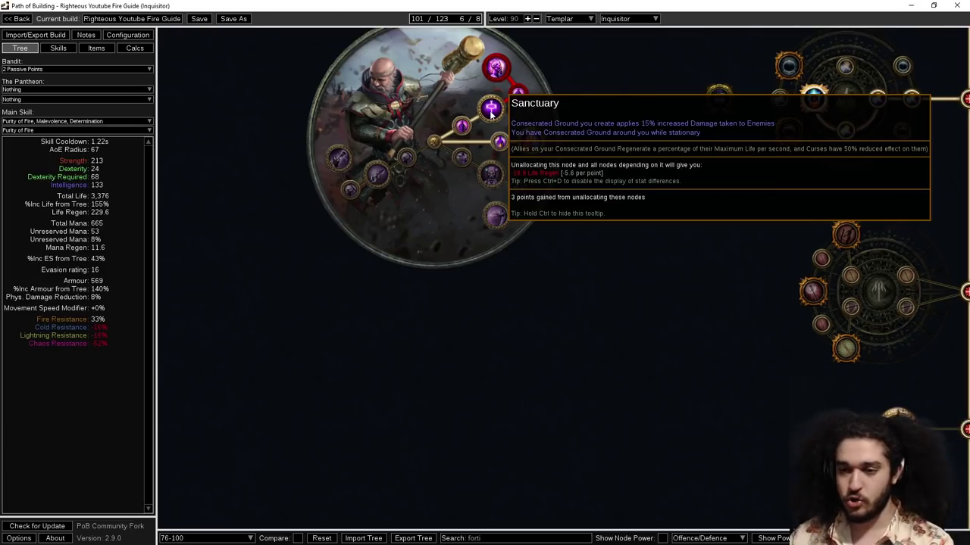
pyautogui.moveTo(491, 111); pyautogui.dragTo(483, 133)
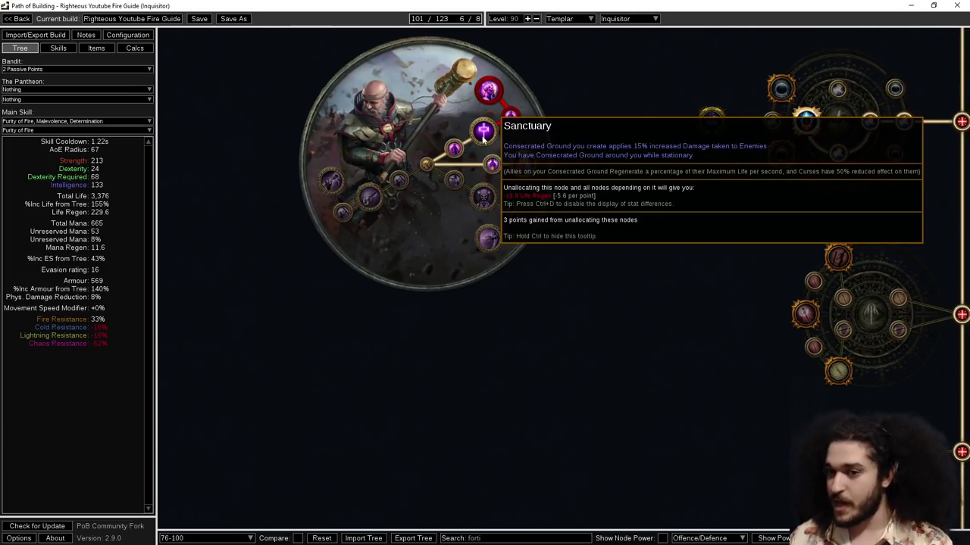
pyautogui.moveTo(485, 135); pyautogui.dragTo(477, 187)
pyautogui.moveTo(478, 147)
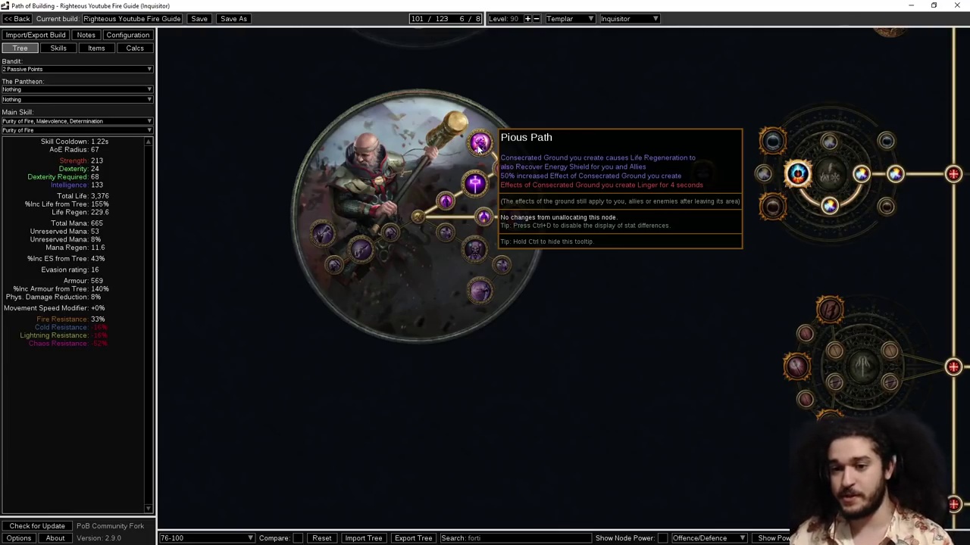
# Step: Check the effect assigned to the Armour and Energy Shield Mastery beside Sanctum of Thought
pyautogui.scroll(-3, 479, 148)
pyautogui.moveTo(575, 179); pyautogui.dragTo(218, 108)
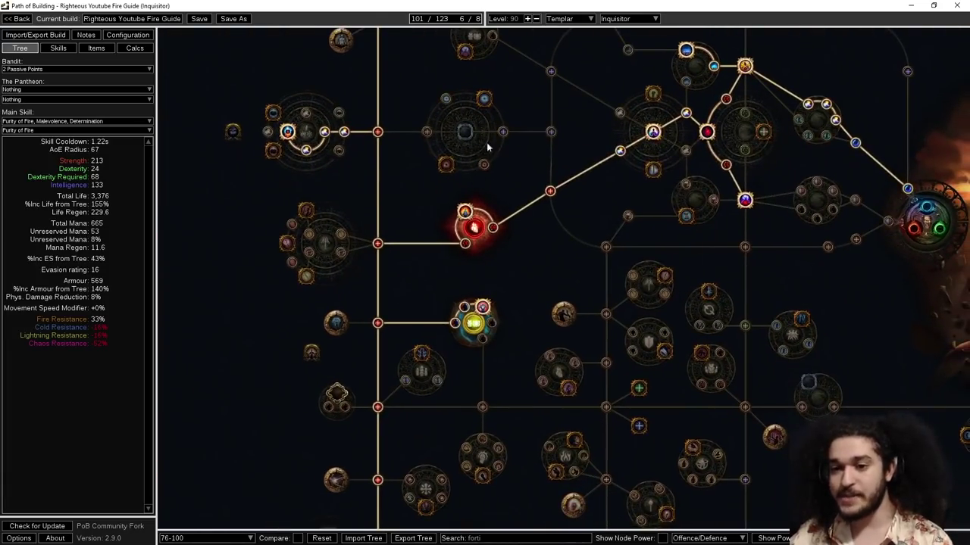
pyautogui.moveTo(487, 147); pyautogui.dragTo(463, 198)
pyautogui.moveTo(512, 381); pyautogui.dragTo(521, 186)
pyautogui.scroll(3, 455, 174)
pyautogui.moveTo(453, 173)
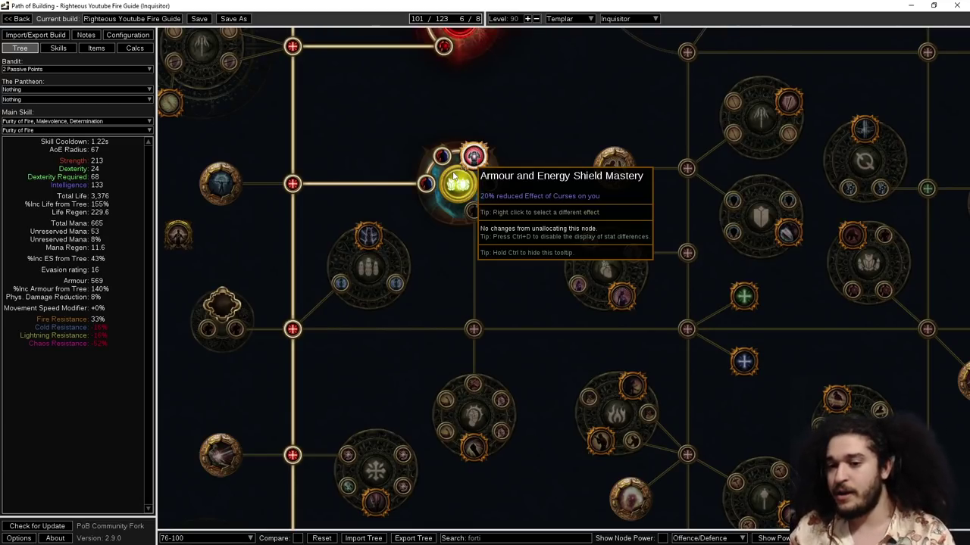
# Step: Review the allocated route through the southwestern part of the 76-100 passive tree
pyautogui.scroll(-3, 453, 175)
pyautogui.scroll(-2, 451, 182)
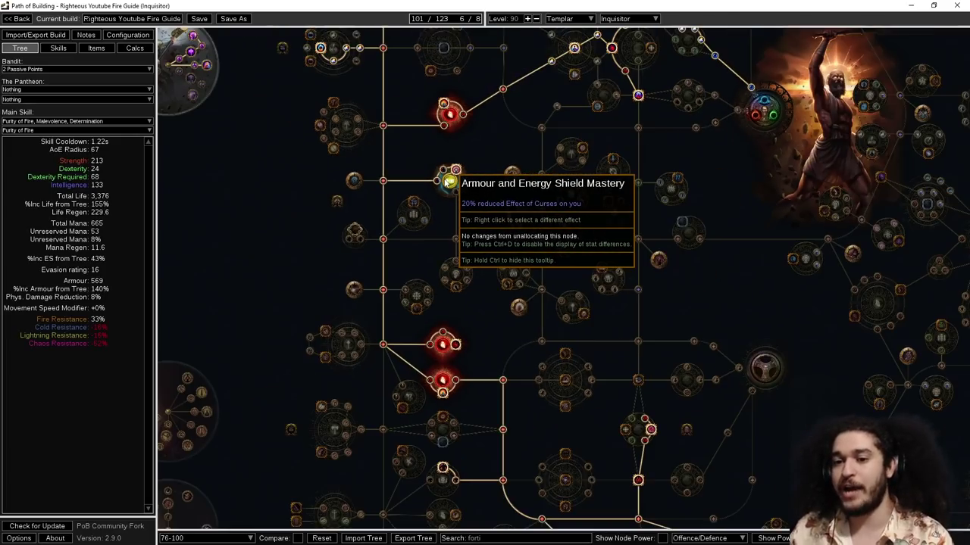
pyautogui.moveTo(464, 151); pyautogui.dragTo(458, 106)
pyautogui.scroll(-1, 458, 107)
pyautogui.moveTo(731, 232); pyautogui.dragTo(518, 115)
pyautogui.scroll(-1, 518, 115)
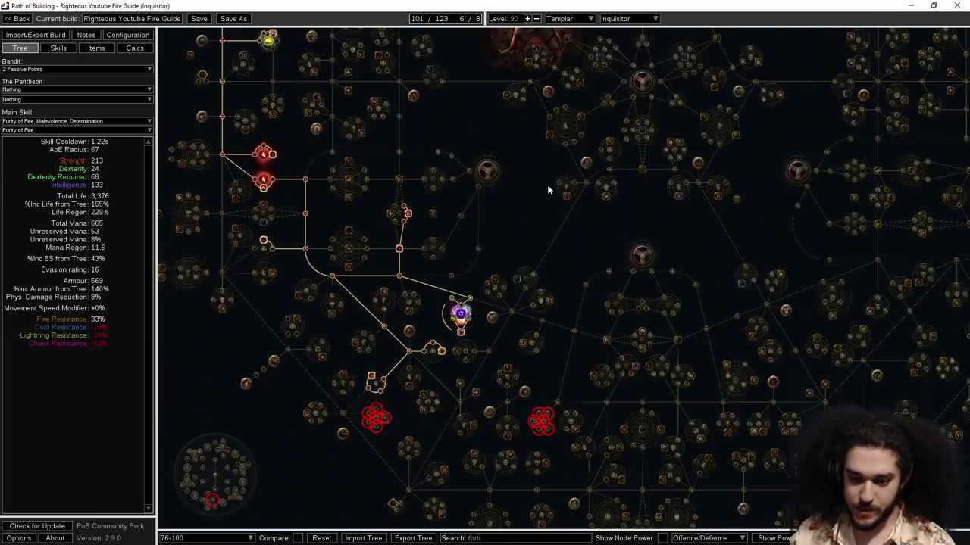
pyautogui.moveTo(548, 189); pyautogui.dragTo(528, 166)
pyautogui.scroll(-2, 524, 148)
# Step: Examine the effects of the allocated Amplify notable west of the Templar starting point
pyautogui.moveTo(522, 134); pyautogui.dragTo(567, 339)
pyautogui.scroll(3, 474, 215)
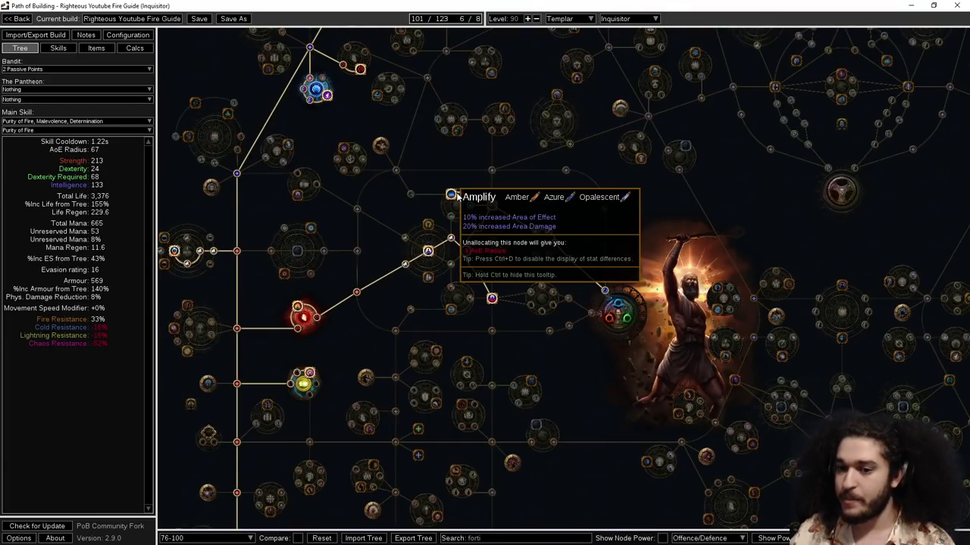
pyautogui.scroll(1, 451, 195)
pyautogui.scroll(2, 451, 197)
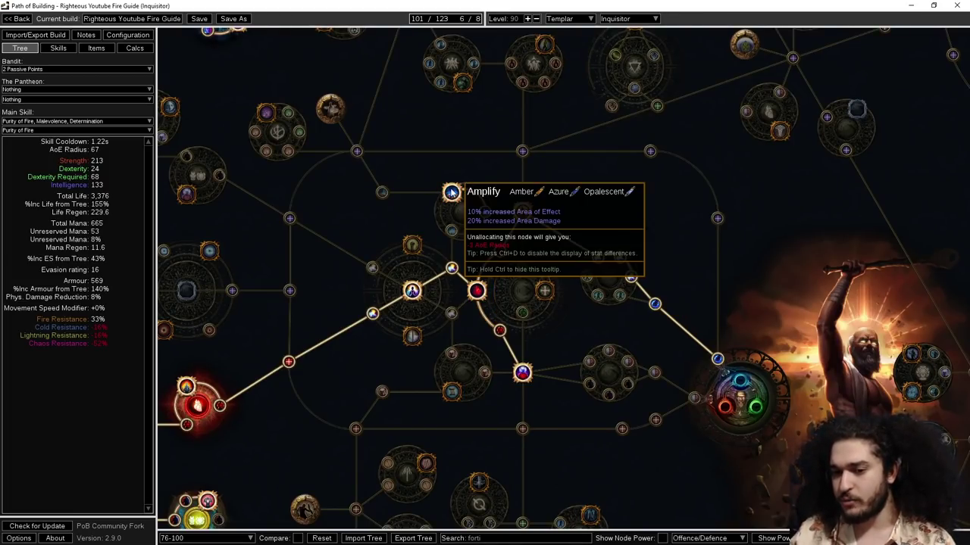
# Step: Examine the allocated Sanctity notable and the stat changes from unallocating it
pyautogui.moveTo(677, 252); pyautogui.dragTo(628, 97)
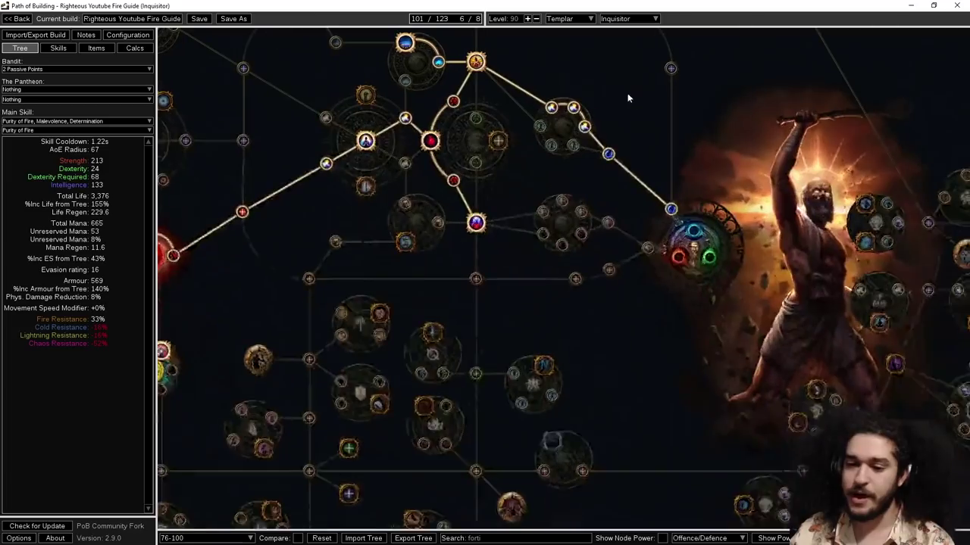
pyautogui.scroll(2, 493, 202)
pyautogui.moveTo(492, 189); pyautogui.dragTo(488, 183)
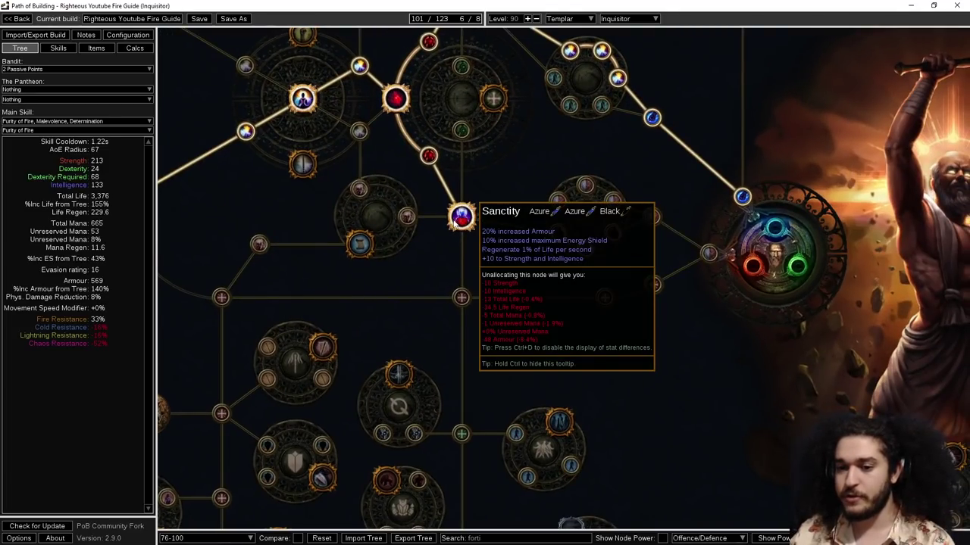
# Step: Survey the whole 76-100 passive tree, from the northern branches down to the southern clusters
pyautogui.scroll(-4, 457, 233)
pyautogui.moveTo(377, 104); pyautogui.dragTo(428, 256)
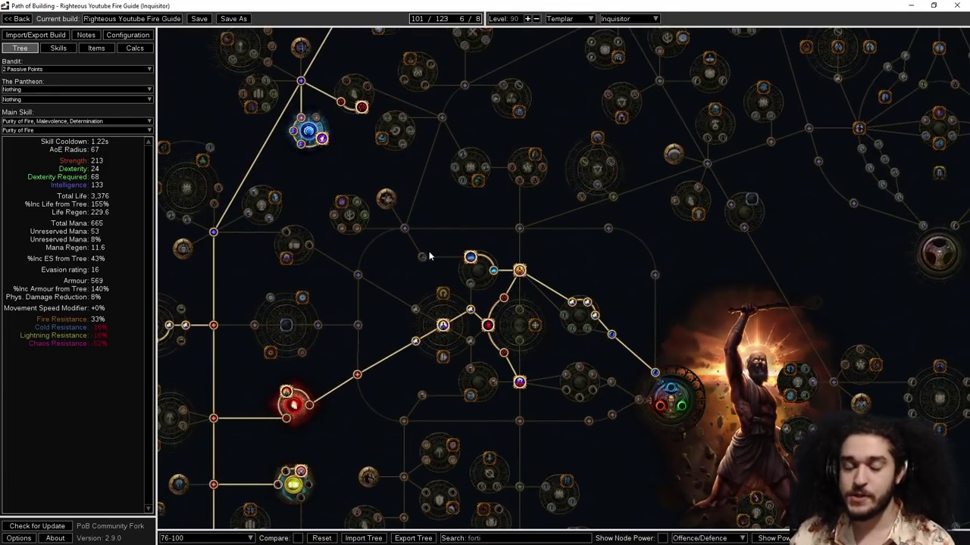
pyautogui.moveTo(520, 227); pyautogui.dragTo(306, 484)
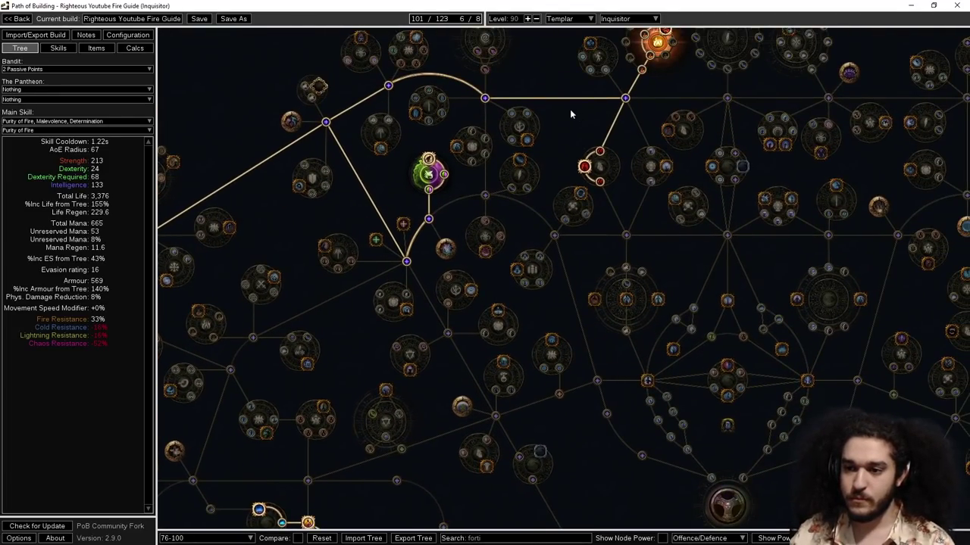
pyautogui.moveTo(571, 113); pyautogui.dragTo(480, 182)
pyautogui.scroll(-3, 480, 182)
pyautogui.moveTo(586, 402); pyautogui.dragTo(587, 147)
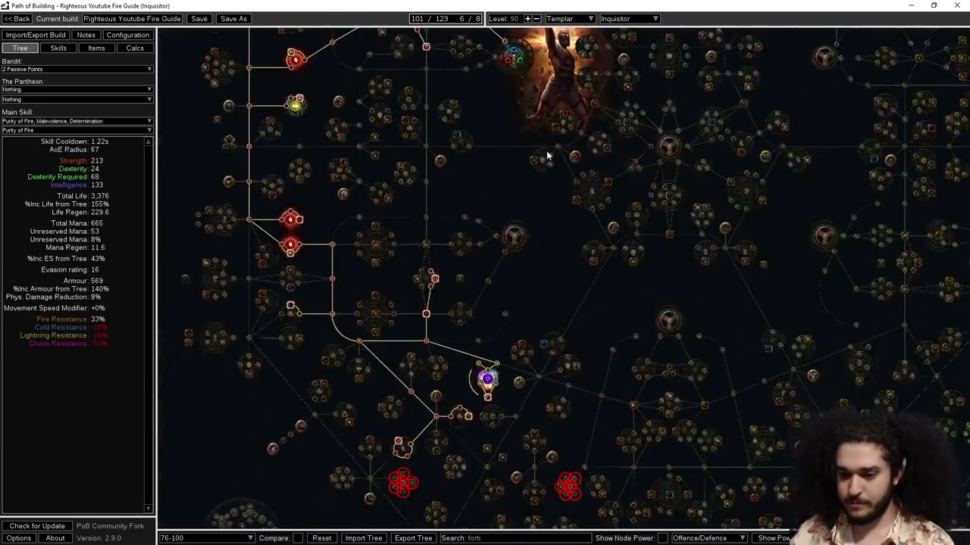
pyautogui.scroll(-1, 536, 202)
pyautogui.moveTo(536, 203); pyautogui.dragTo(543, 309)
pyautogui.scroll(-1, 514, 103)
pyautogui.scroll(1, 545, 271)
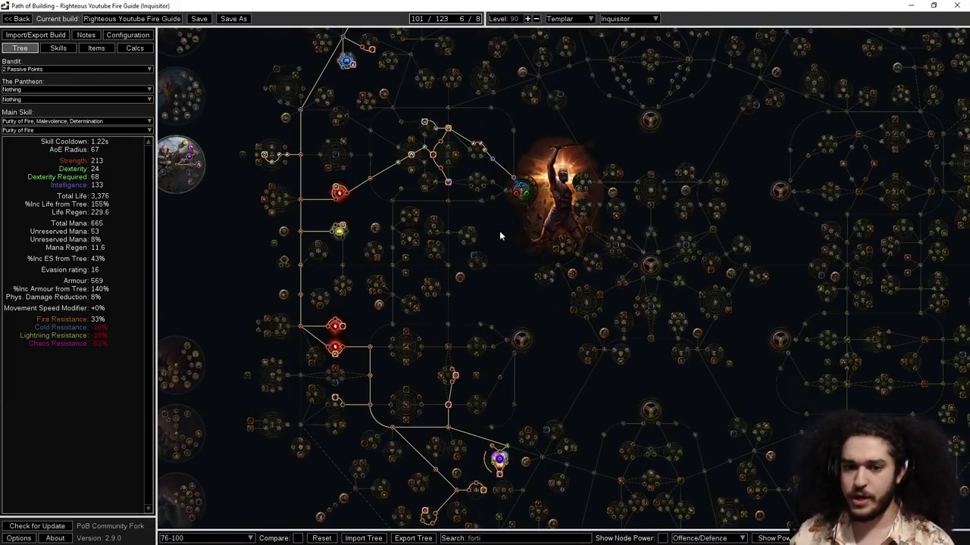
pyautogui.moveTo(499, 230); pyautogui.dragTo(515, 270)
pyautogui.scroll(-1, 613, 174)
pyautogui.moveTo(613, 173); pyautogui.dragTo(495, 168)
pyautogui.scroll(-1, 494, 167)
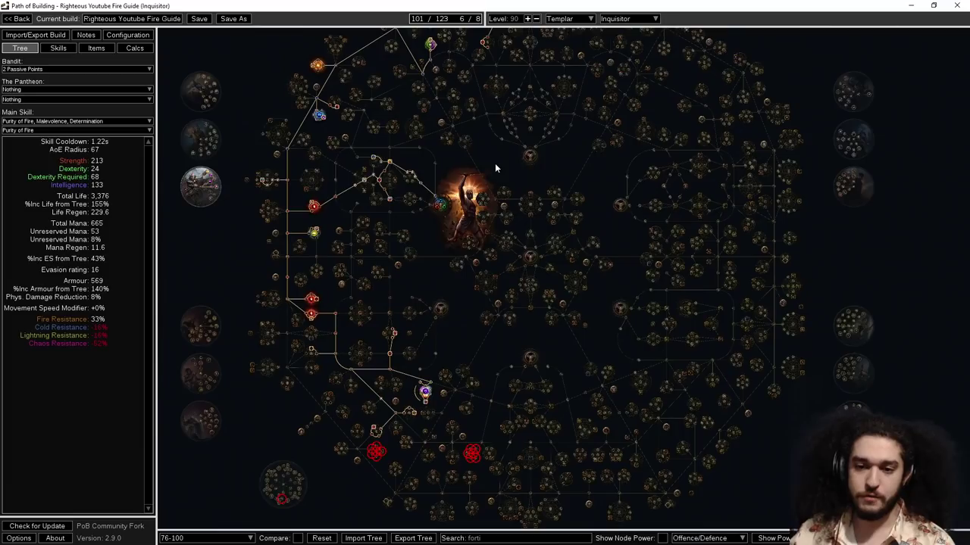
# Step: Compare the 100+ passive tree with the End Tree variant, leaving the 100+ tree active
pyautogui.click(206, 537)
pyautogui.click(191, 512)
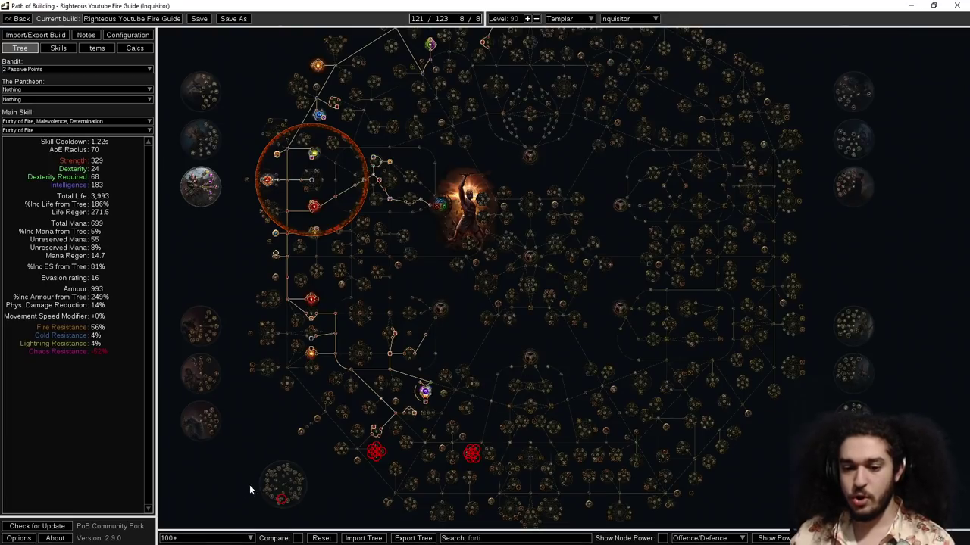
pyautogui.click(205, 537)
pyautogui.click(201, 520)
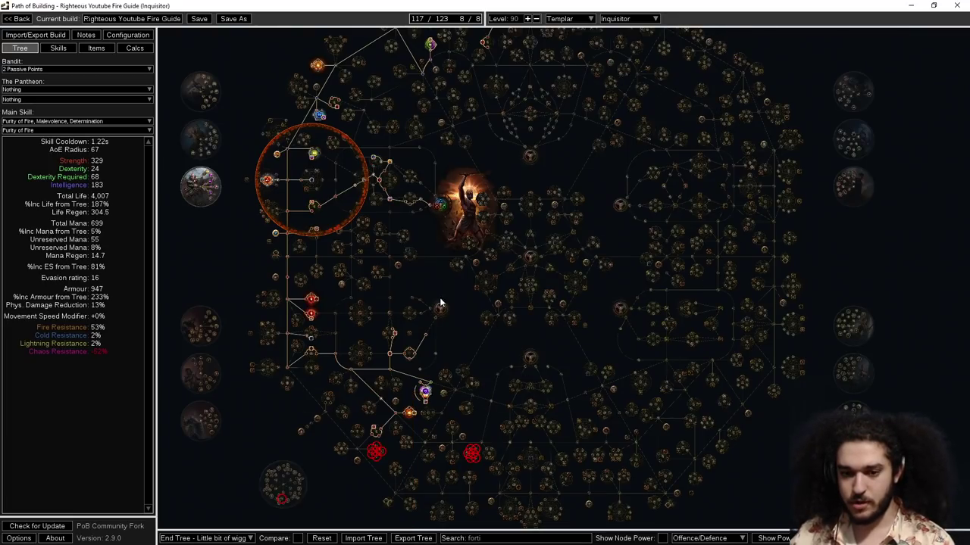
pyautogui.click(199, 537)
pyautogui.click(194, 512)
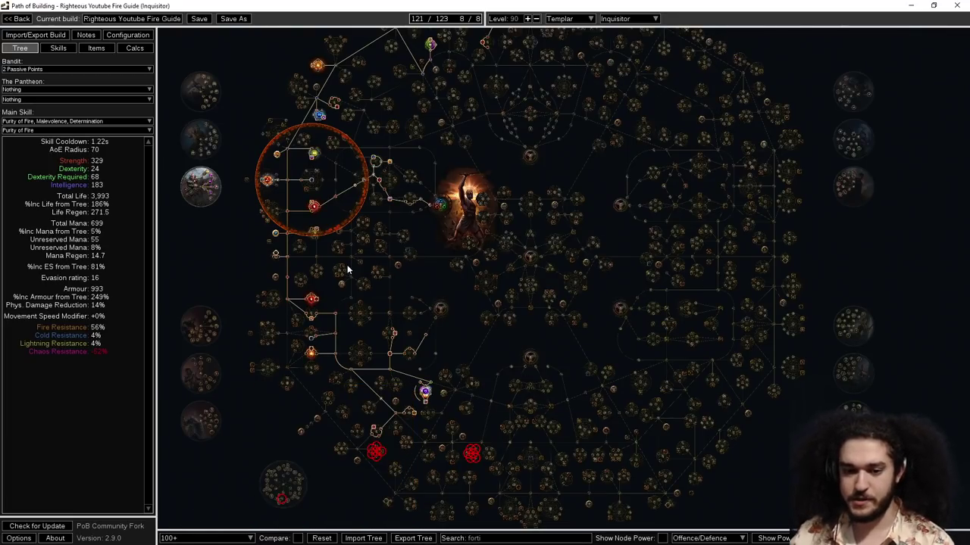
# Step: Examine the allocated Divine Shield keystone on the western path of the 100+ tree
pyautogui.moveTo(247, 268); pyautogui.dragTo(451, 255)
pyautogui.scroll(4, 453, 256)
pyautogui.moveTo(575, 235); pyautogui.dragTo(379, 254)
pyautogui.moveTo(672, 299); pyautogui.dragTo(652, 282)
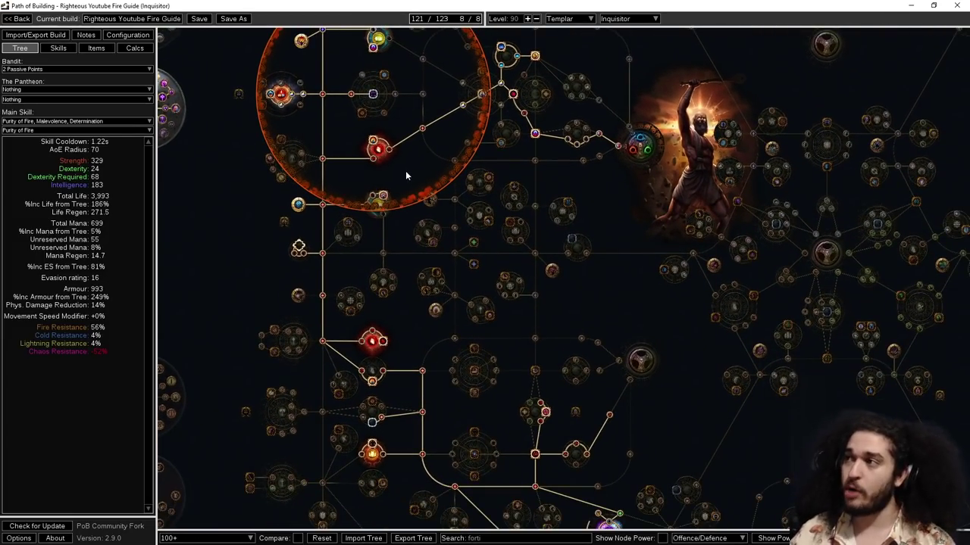
pyautogui.scroll(4, 405, 170)
pyautogui.moveTo(211, 274); pyautogui.dragTo(398, 218)
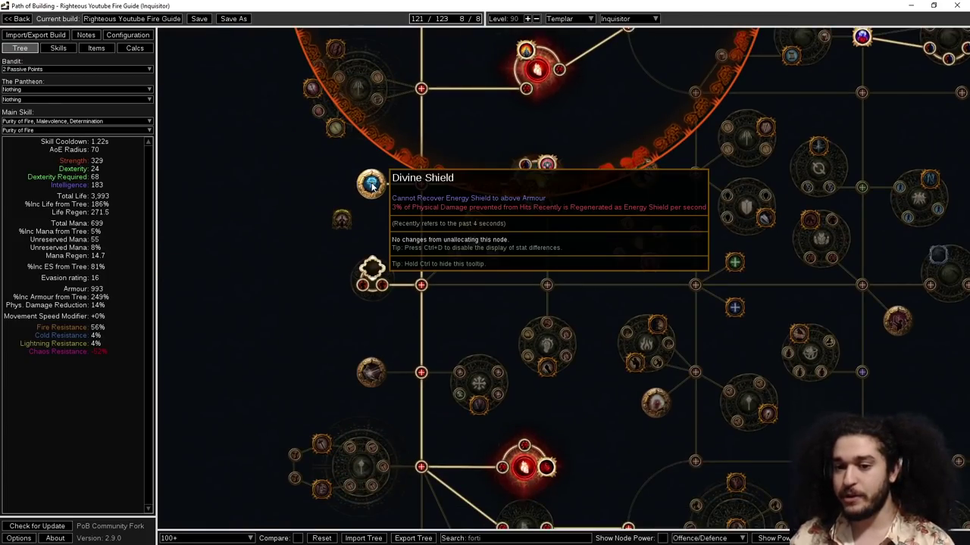
pyautogui.scroll(2, 372, 186)
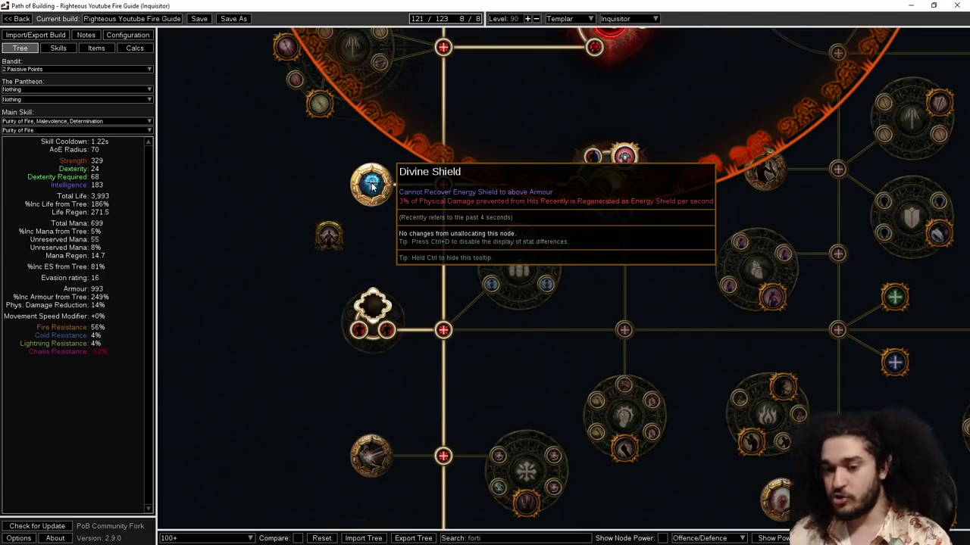
pyautogui.scroll(-2, 372, 186)
pyautogui.scroll(-1, 371, 186)
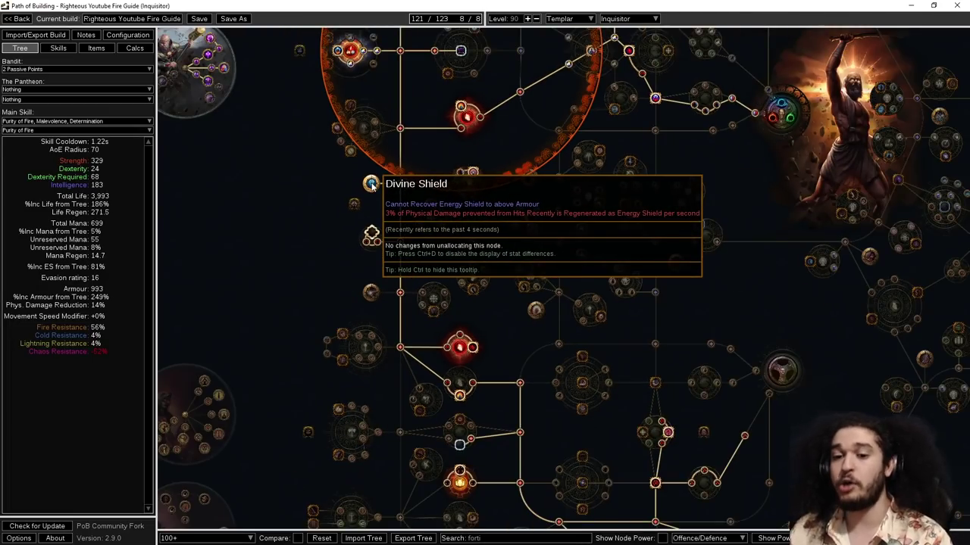
# Step: Survey the rest of the 100+ tree and examine the allocated Tempered by War keystone inside the jewel radius
pyautogui.moveTo(461, 160); pyautogui.dragTo(365, 434)
pyautogui.scroll(-2, 371, 371)
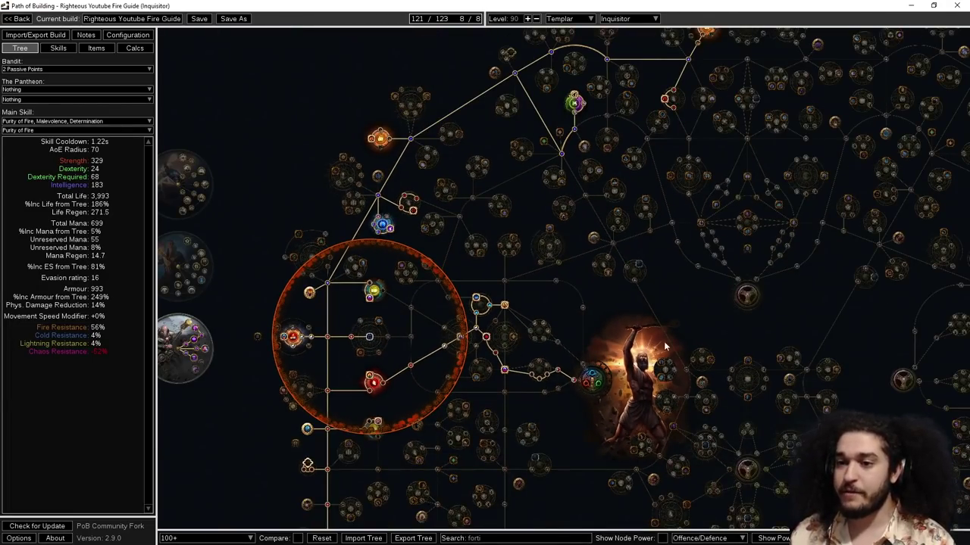
pyautogui.moveTo(730, 332); pyautogui.dragTo(604, 142)
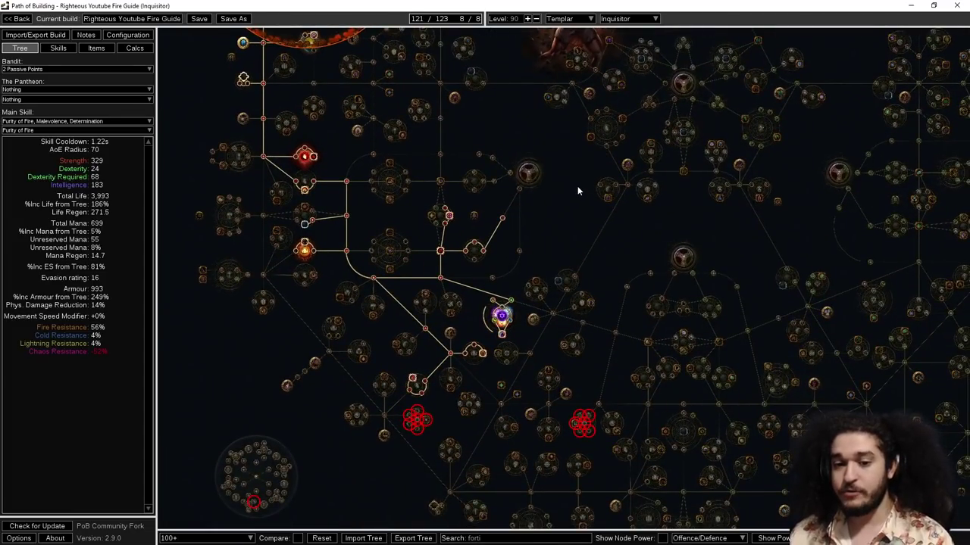
pyautogui.moveTo(517, 150); pyautogui.dragTo(660, 377)
pyautogui.scroll(5, 412, 140)
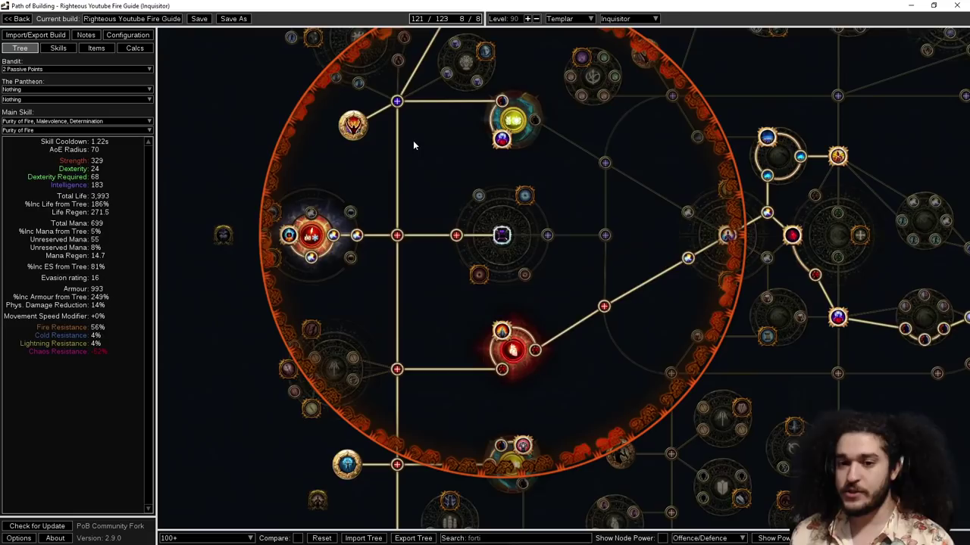
pyautogui.moveTo(418, 141); pyautogui.dragTo(428, 122)
pyautogui.moveTo(351, 119); pyautogui.dragTo(352, 145)
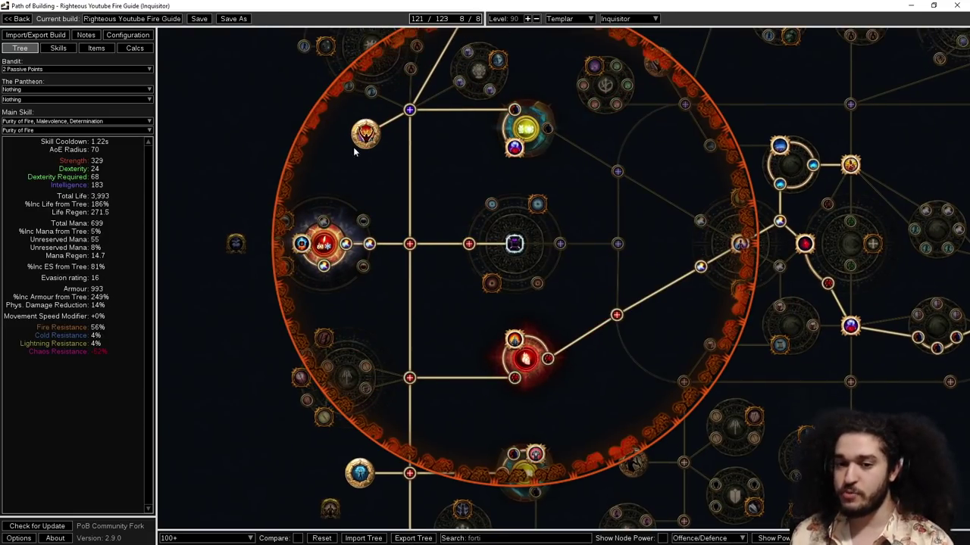
pyautogui.moveTo(367, 134)
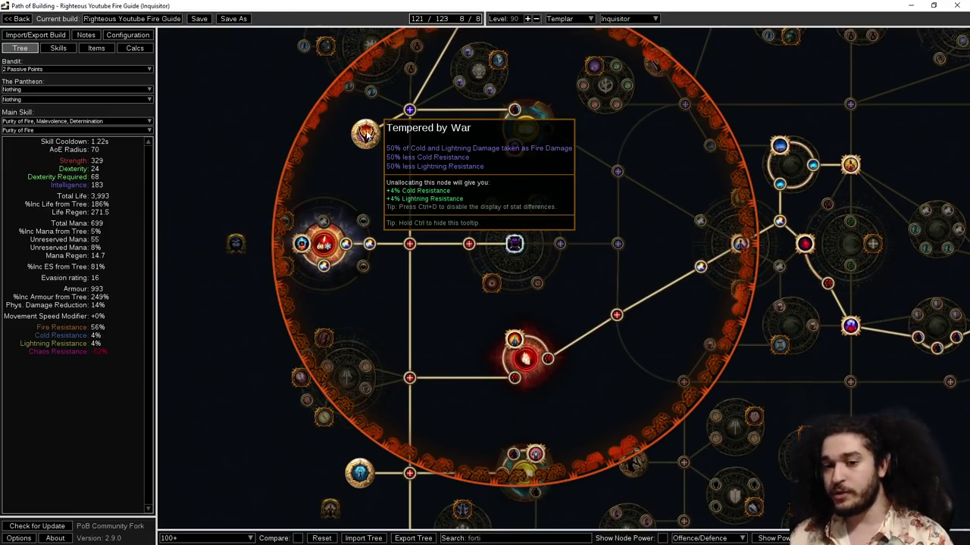
# Step: Switch to the Calculator and enter 75
pyautogui.moveTo(531, 181); pyautogui.dragTo(418, 108)
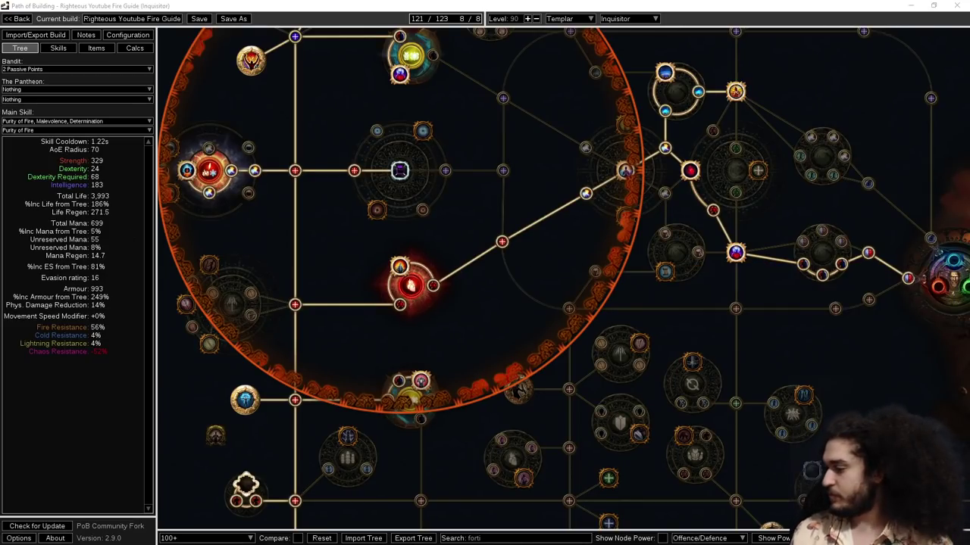
pyautogui.hotkey('alt', 'Tab')
pyautogui.click(536, 187)
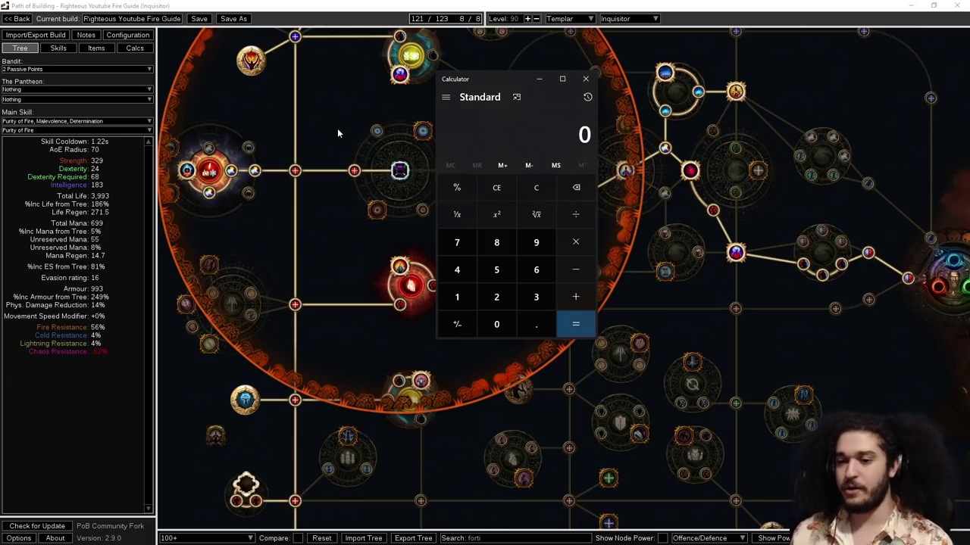
pyautogui.click(457, 242)
pyautogui.click(496, 270)
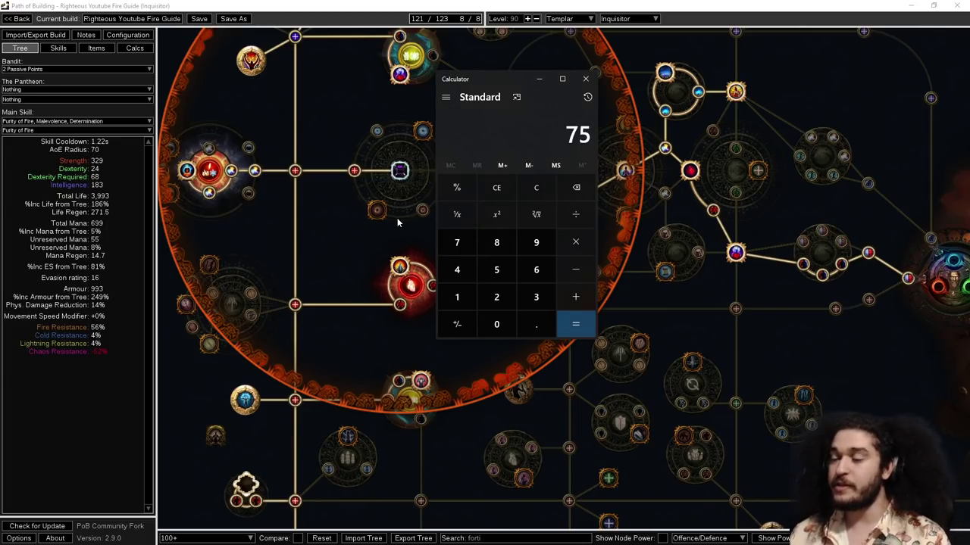
# Step: Replace the calculator value with 90, restore it to 75 and copy it
pyautogui.click(535, 188)
pyautogui.click(535, 242)
pyautogui.click(496, 324)
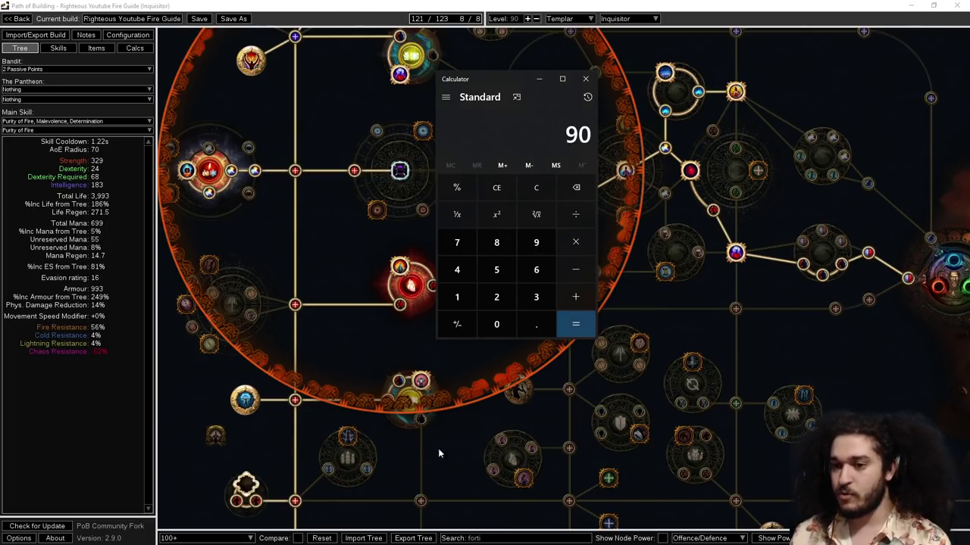
pyautogui.click(532, 188)
pyautogui.click(496, 269)
pyautogui.hotkey('ctrl', 'c')
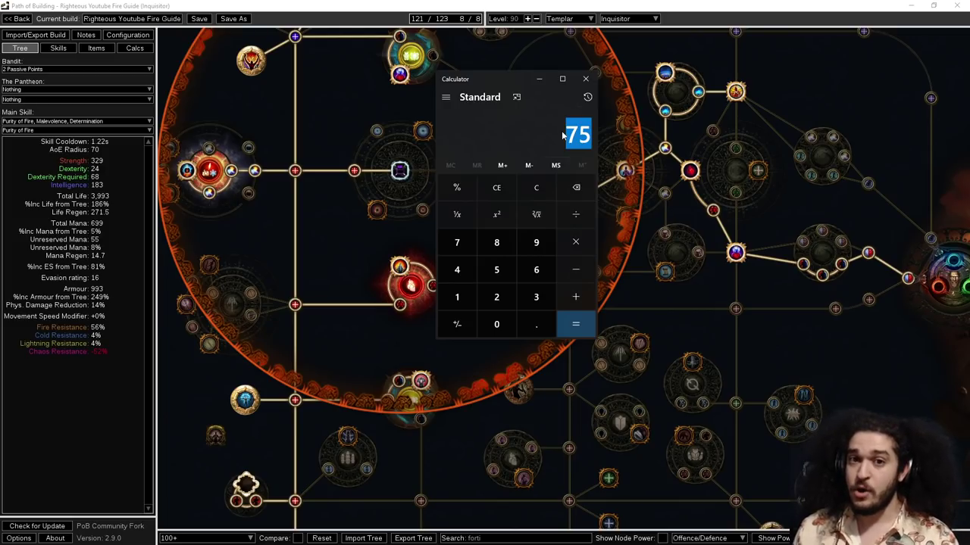
# Step: Clear the calculator and enter 80
pyautogui.click(544, 186)
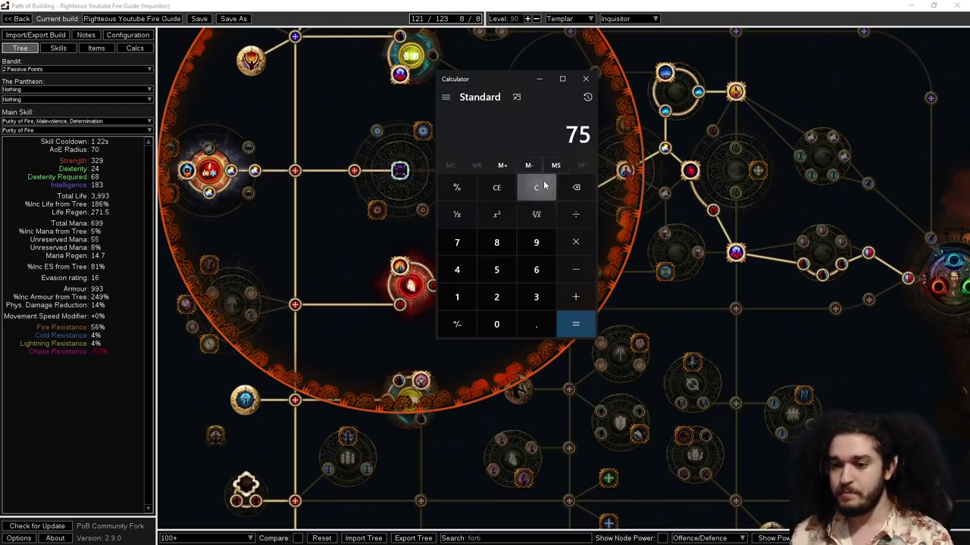
pyautogui.click(496, 242)
pyautogui.click(496, 325)
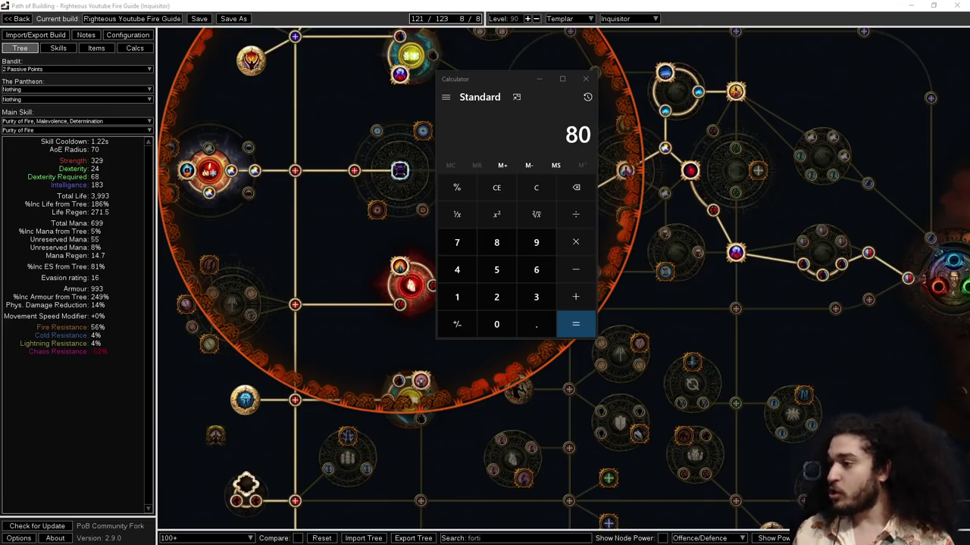
# Step: Check the maximum fire resistance modifier of Rise of the Phoenix on its wiki page in the browser
pyautogui.moveTo(969, 201); pyautogui.dragTo(404, 1)
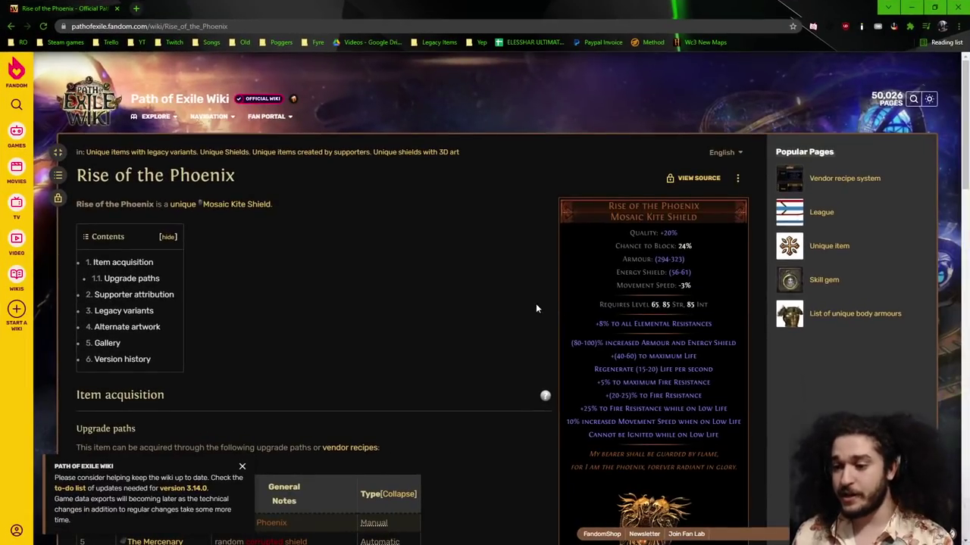
pyautogui.scroll(-2, 535, 303)
pyautogui.moveTo(597, 282); pyautogui.dragTo(716, 284)
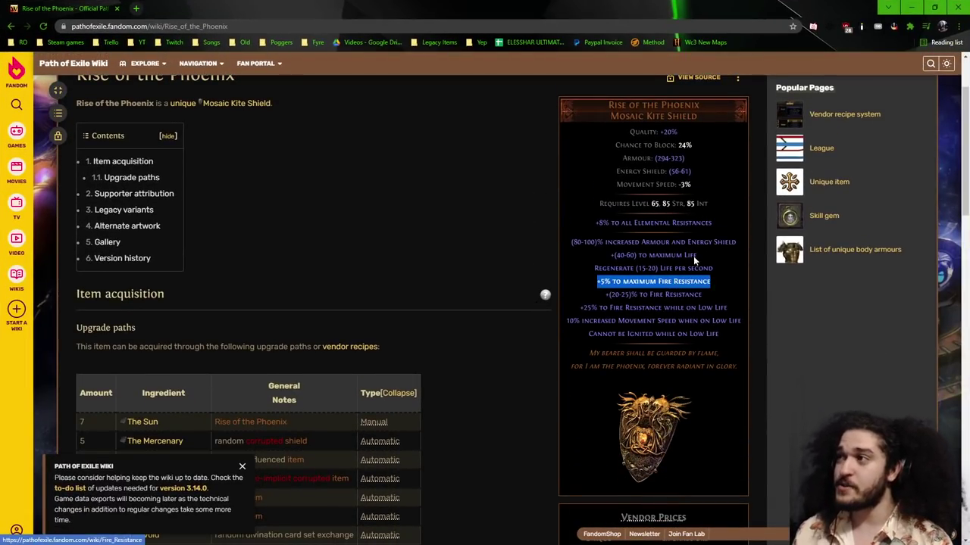
pyautogui.moveTo(757, 9); pyautogui.dragTo(615, 141)
pyautogui.click(614, 138)
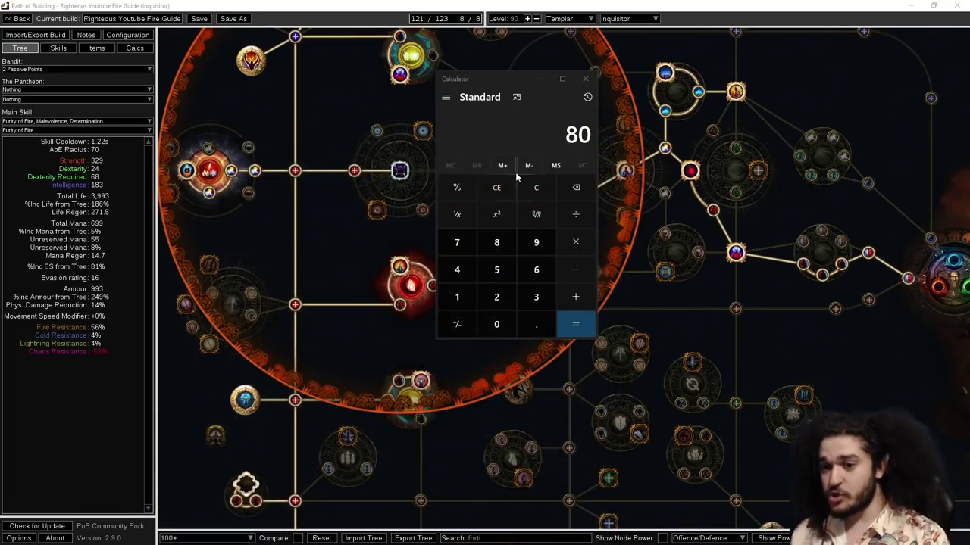
# Step: Add 5 to the 80 in the Calculator
pyautogui.click(576, 297)
pyautogui.click(496, 270)
pyautogui.click(575, 324)
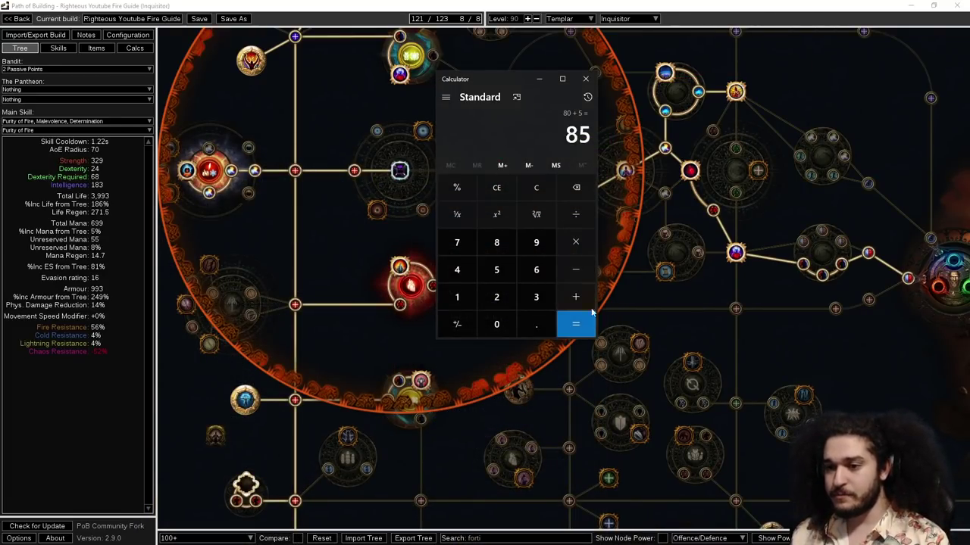
# Step: Move the Calculator aside and examine the Maximum Fire Resistance node in the southern mastery cluster of the tree
pyautogui.moveTo(485, 80); pyautogui.dragTo(280, 37)
pyautogui.moveTo(682, 341); pyautogui.dragTo(537, 142)
pyautogui.moveTo(659, 492); pyautogui.dragTo(652, 46)
pyautogui.moveTo(667, 375); pyautogui.dragTo(634, 187)
pyautogui.moveTo(637, 363); pyautogui.dragTo(663, 292)
pyautogui.hotkey('alt', 'Tab')
pyautogui.moveTo(515, 173)
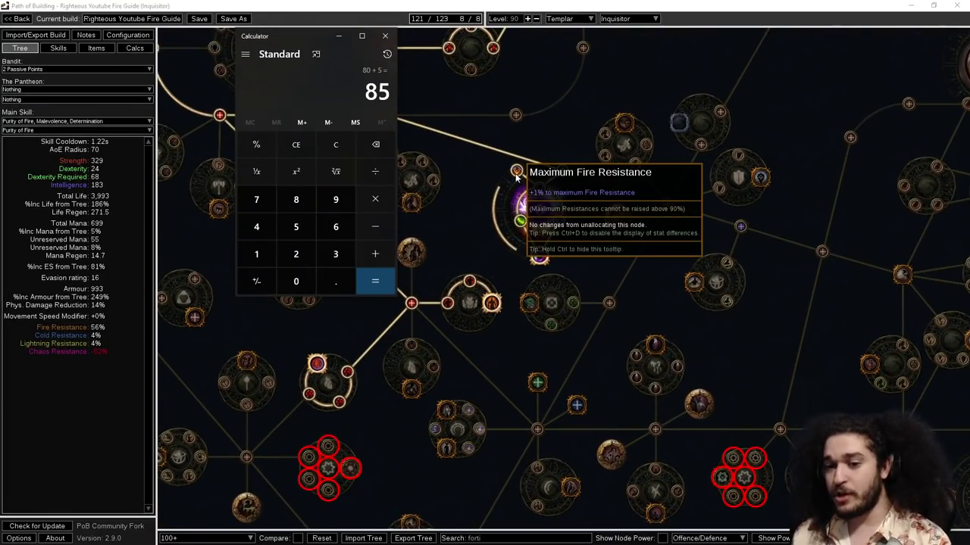
# Step: Add 1 to the 85 in the Calculator for the Maximum Fire Resistance node
pyautogui.click(375, 253)
pyautogui.click(256, 253)
pyautogui.click(375, 281)
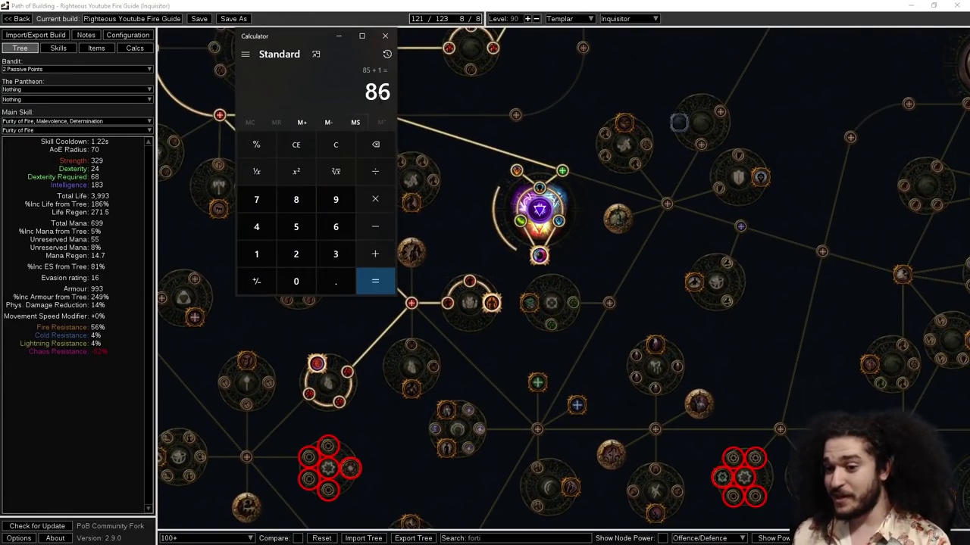
# Step: Check the Prismatic Skin notable on the tree and add its 2% to the total in the Calculator
pyautogui.moveTo(627, 249); pyautogui.dragTo(689, 209)
pyautogui.moveTo(602, 216)
pyautogui.hotkey('alt', 'Tab')
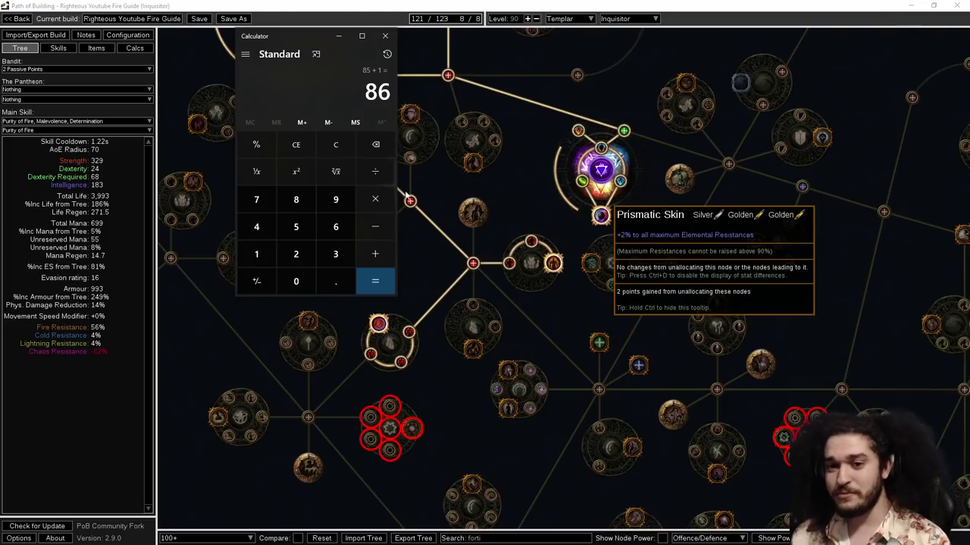
pyautogui.click(375, 254)
pyautogui.click(296, 254)
pyautogui.click(375, 281)
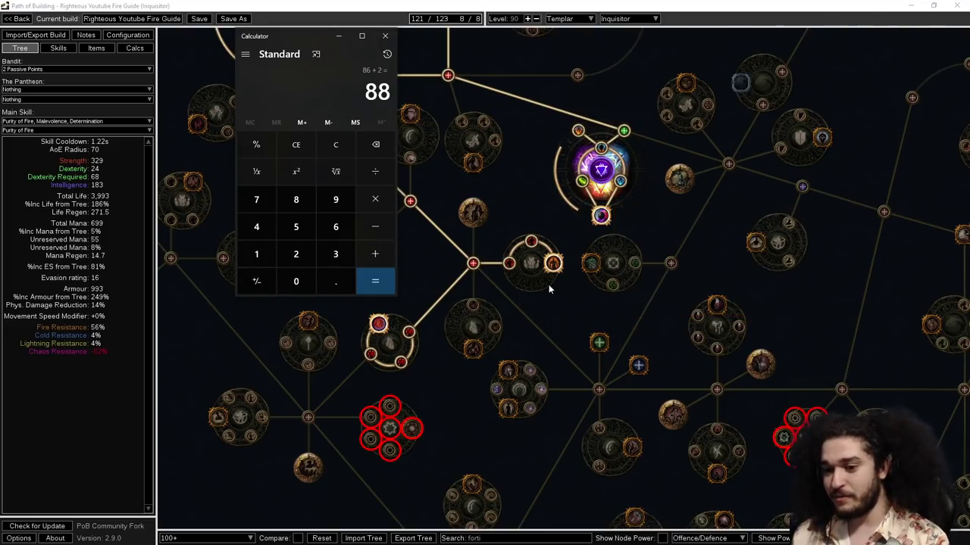
# Step: Check the Soul of Steel notable on the tree and add its 1% to the total in the Calculator
pyautogui.moveTo(548, 284); pyautogui.dragTo(549, 244)
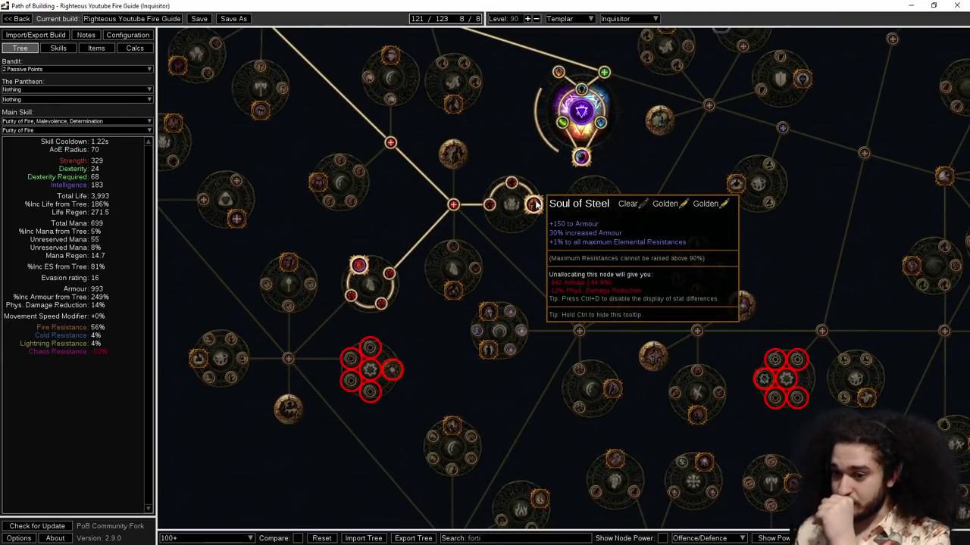
pyautogui.hotkey('alt', 'Tab')
pyautogui.click(375, 254)
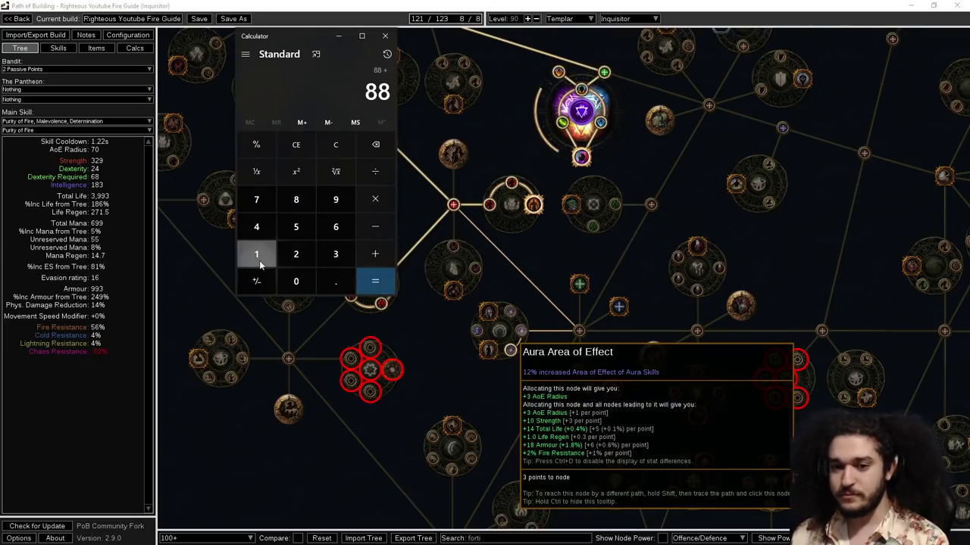
pyautogui.click(259, 263)
pyautogui.click(375, 281)
# Step: Look over the allocated life and armour clusters further up the tree, then clear the Calculator and enter 90
pyautogui.moveTo(511, 135); pyautogui.dragTo(723, 367)
pyautogui.scroll(3, 724, 368)
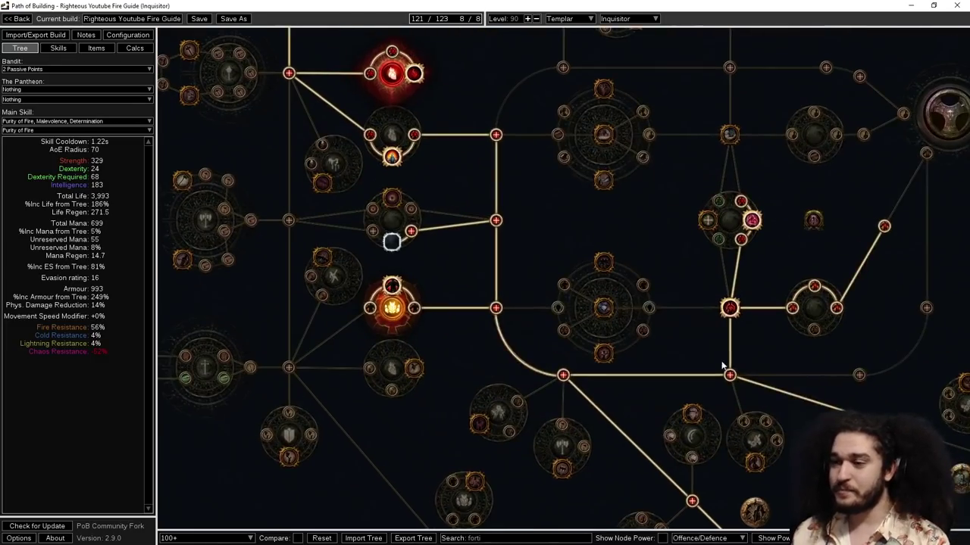
pyautogui.moveTo(527, 150); pyautogui.dragTo(645, 143)
pyautogui.hotkey('alt', 'Tab')
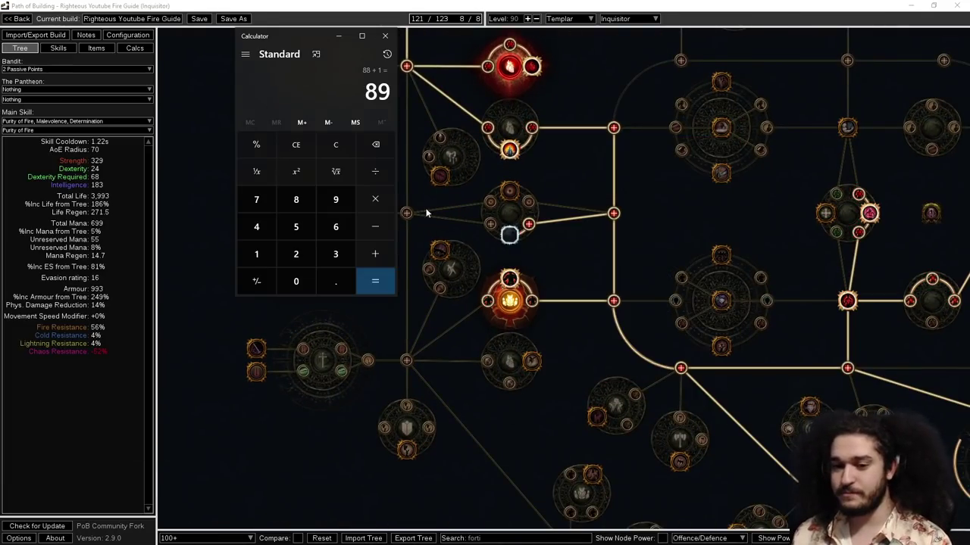
pyautogui.click(335, 144)
pyautogui.click(336, 199)
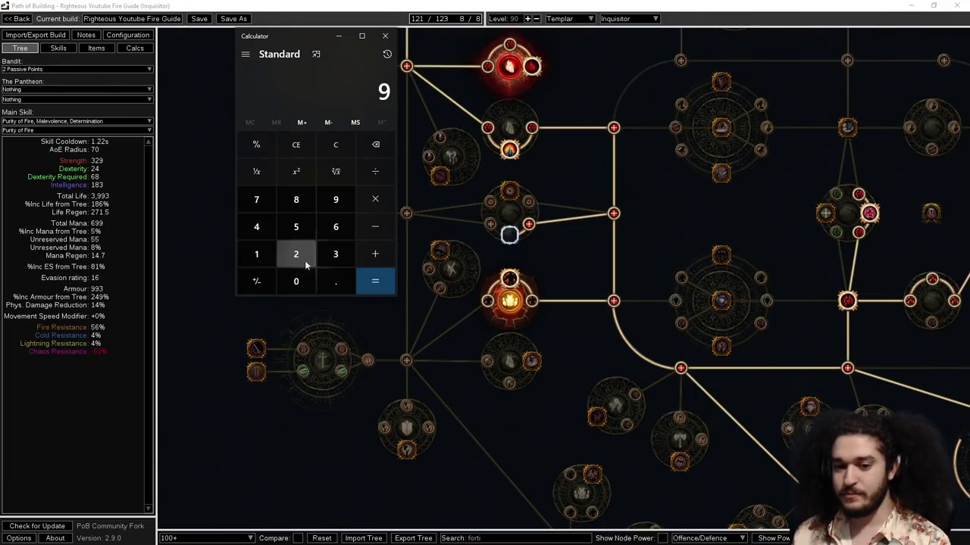
pyautogui.click(296, 281)
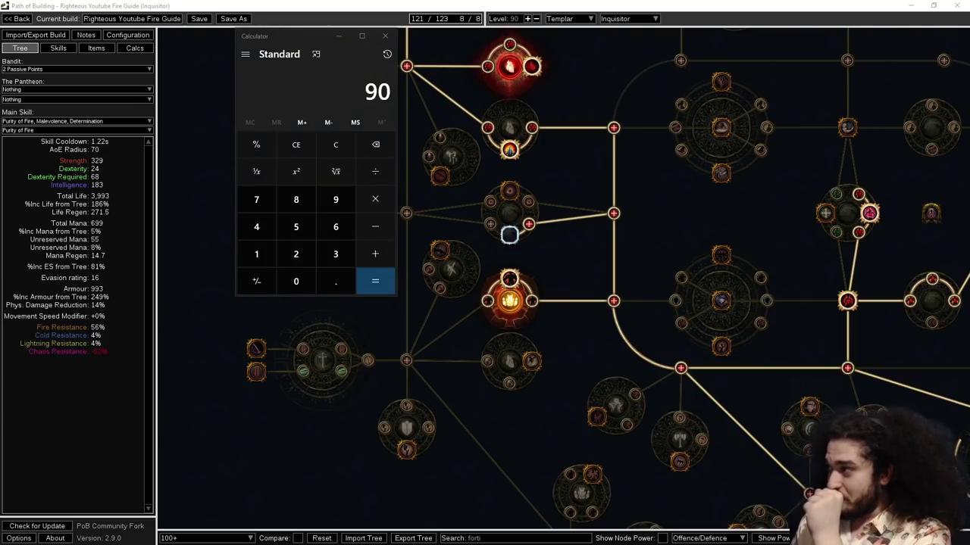
# Step: Bring the Calculator back over the tree and highlight its displayed value
pyautogui.moveTo(663, 227); pyautogui.dragTo(683, 258)
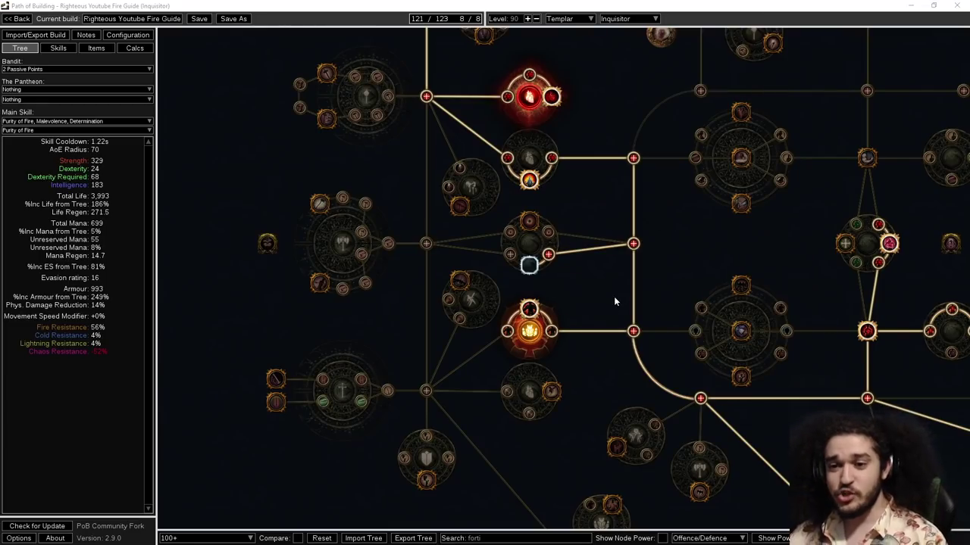
pyautogui.hotkey('alt', 'Tab')
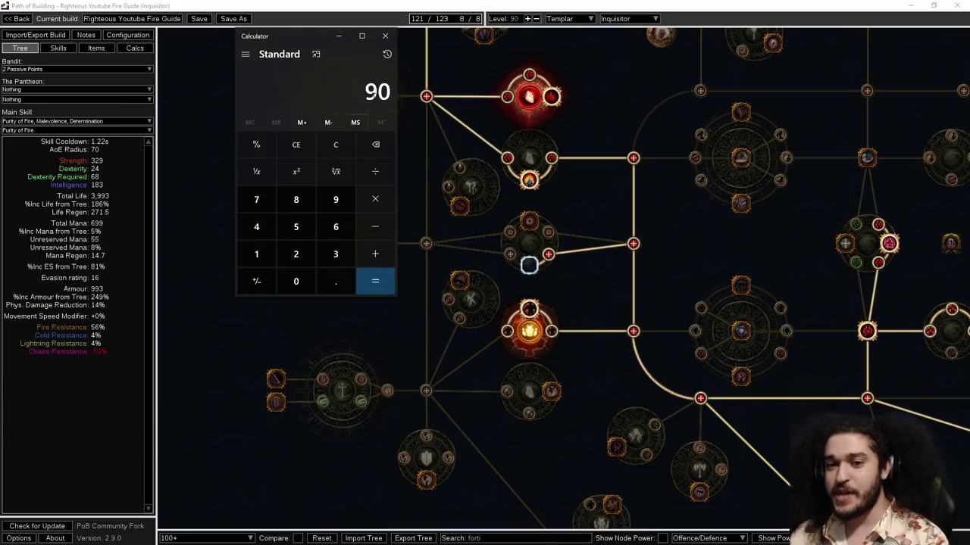
pyautogui.doubleClick(372, 92)
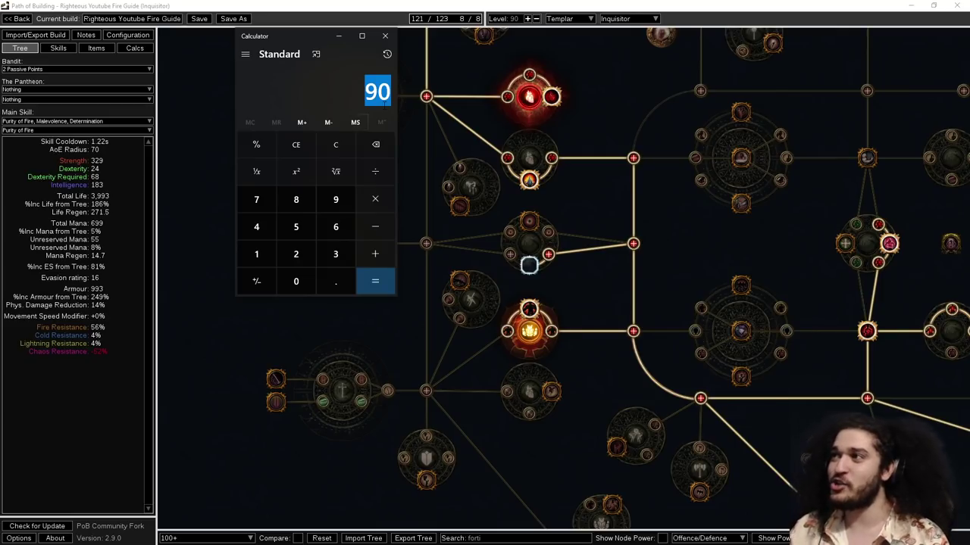
# Step: Examine the passive tree from the southern clusters up to the nodes inside the timeless jewel's radius
pyautogui.moveTo(703, 293); pyautogui.dragTo(489, 192)
pyautogui.scroll(-3, 489, 192)
pyautogui.moveTo(693, 170); pyautogui.dragTo(641, 162)
pyautogui.scroll(-1, 641, 161)
pyautogui.scroll(-1, 640, 161)
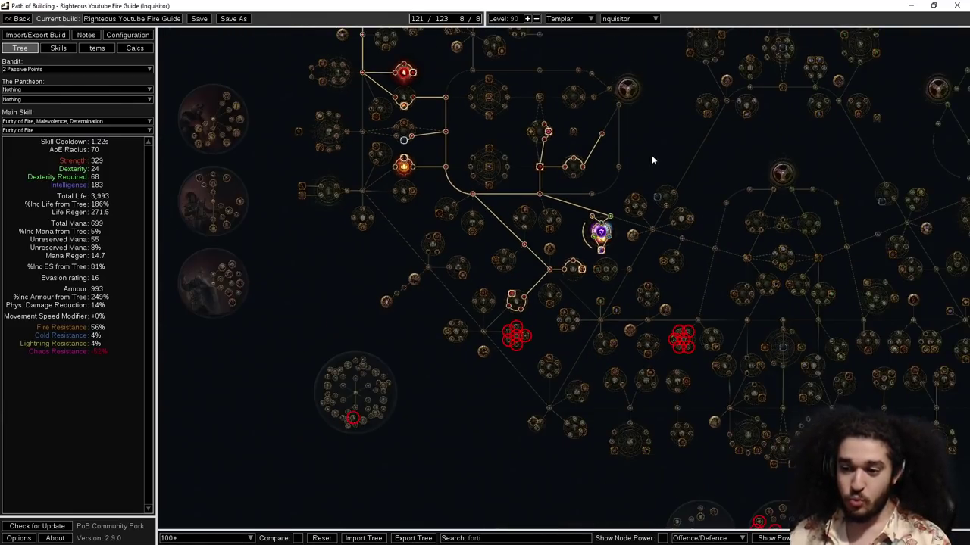
pyautogui.scroll(-3, 531, 241)
pyautogui.moveTo(538, 216); pyautogui.dragTo(704, 392)
pyautogui.scroll(5, 601, 297)
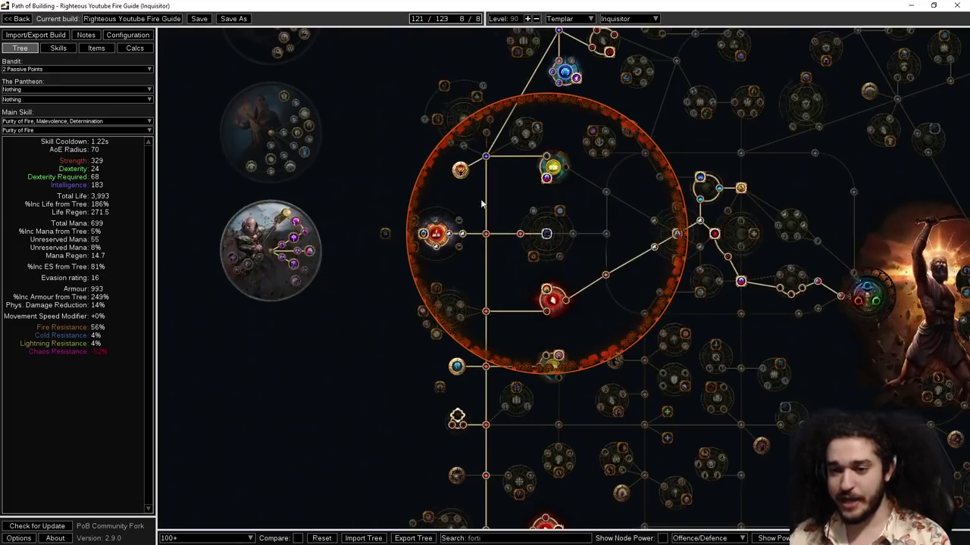
pyautogui.scroll(2, 522, 236)
pyautogui.moveTo(518, 197); pyautogui.dragTo(468, 167)
pyautogui.scroll(-1, 494, 148)
pyautogui.scroll(-2, 437, 144)
pyautogui.moveTo(410, 136)
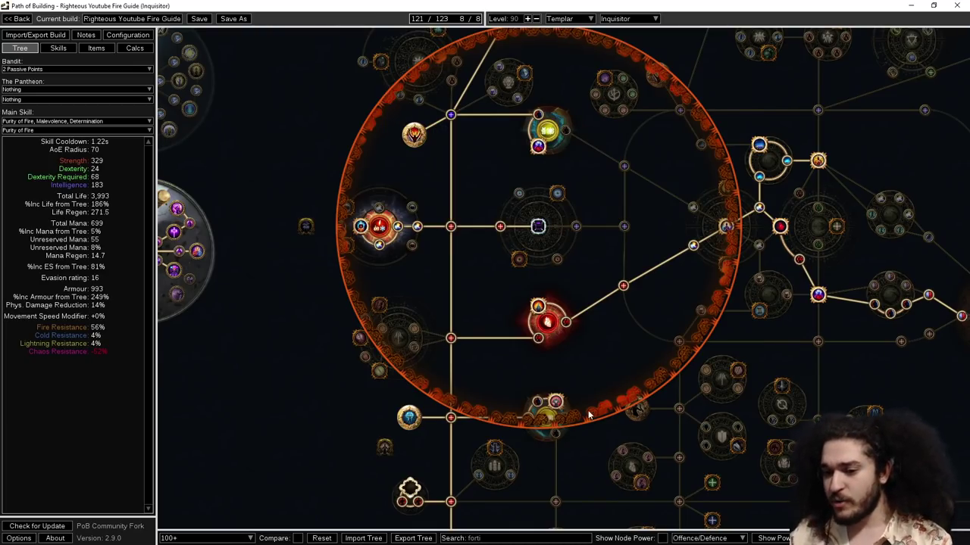
# Step: Review the maximum resistance modifiers of Soul of Steel, the Maximum Lightning Resistance node and Prismatic Skin
pyautogui.moveTo(591, 436); pyautogui.dragTo(447, 57)
pyautogui.moveTo(599, 466); pyautogui.dragTo(429, 109)
pyautogui.moveTo(596, 336); pyautogui.dragTo(565, 258)
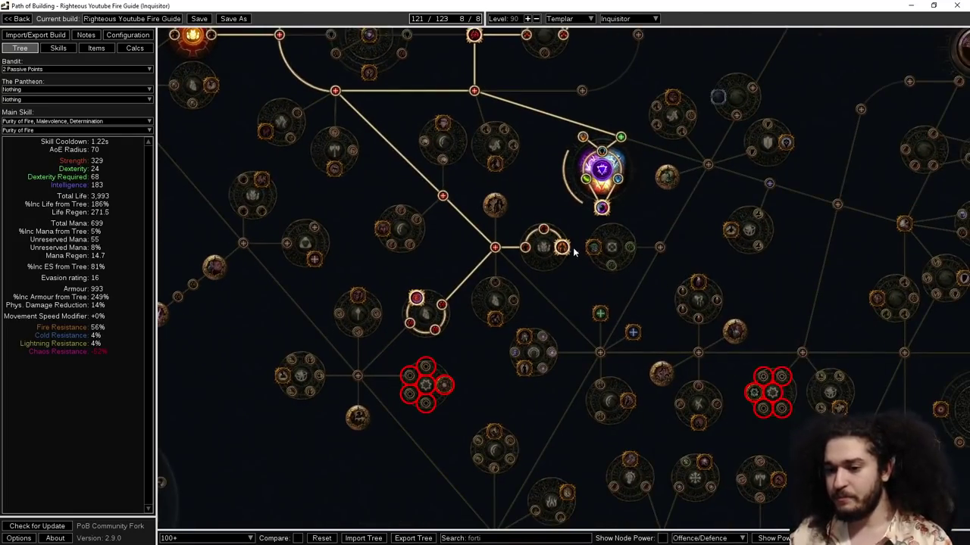
pyautogui.scroll(4, 563, 252)
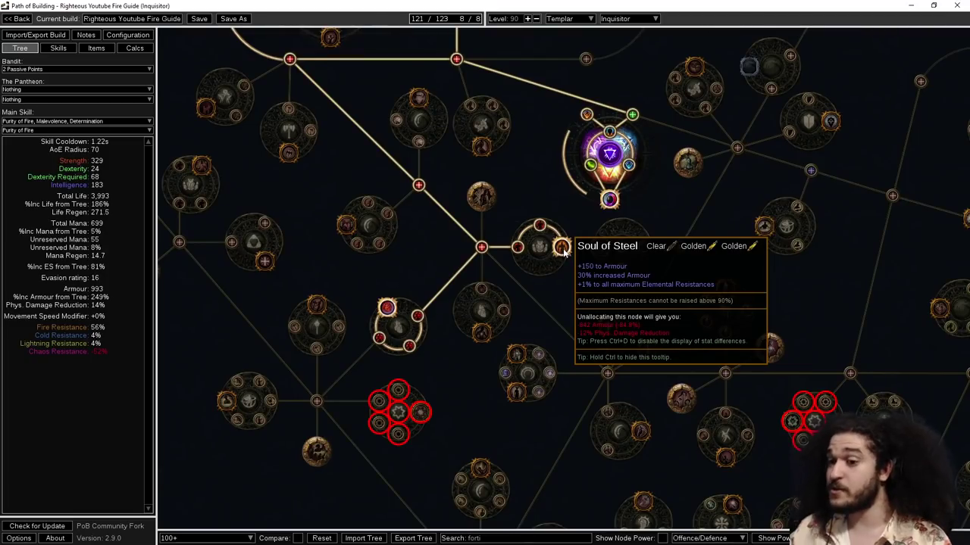
pyautogui.moveTo(569, 168)
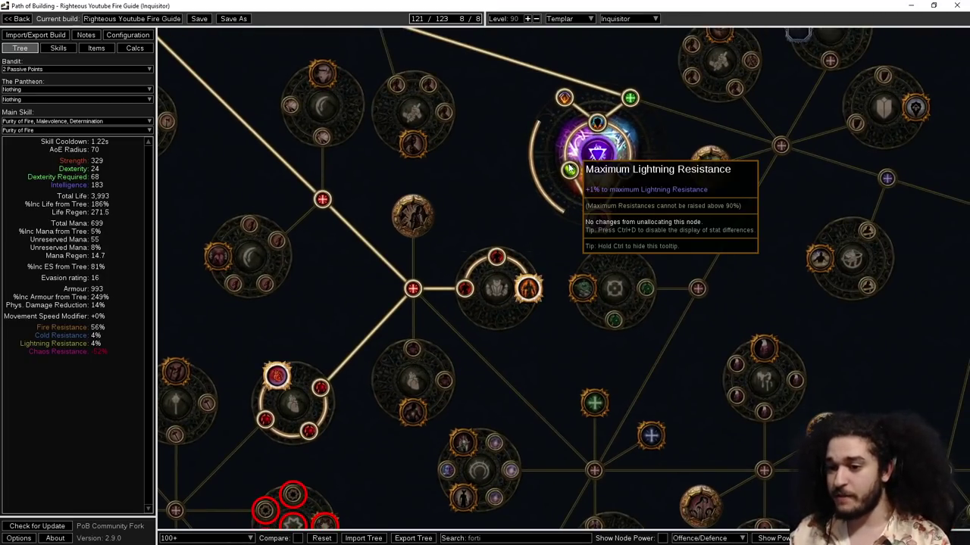
pyautogui.moveTo(593, 220)
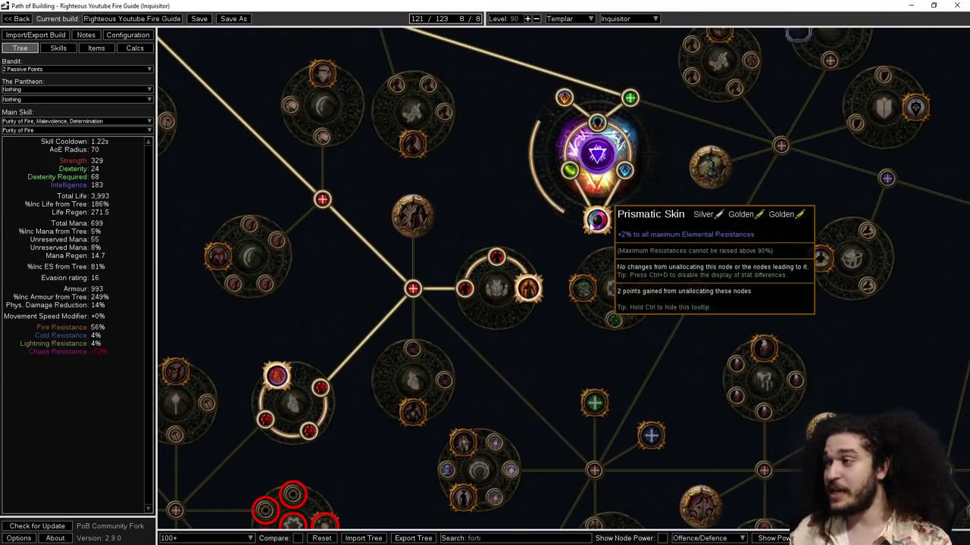
# Step: Inspect the allocated notables inside the timeless jewel's radius on the western side of the tree
pyautogui.scroll(-4, 593, 220)
pyautogui.moveTo(367, 161); pyautogui.dragTo(422, 390)
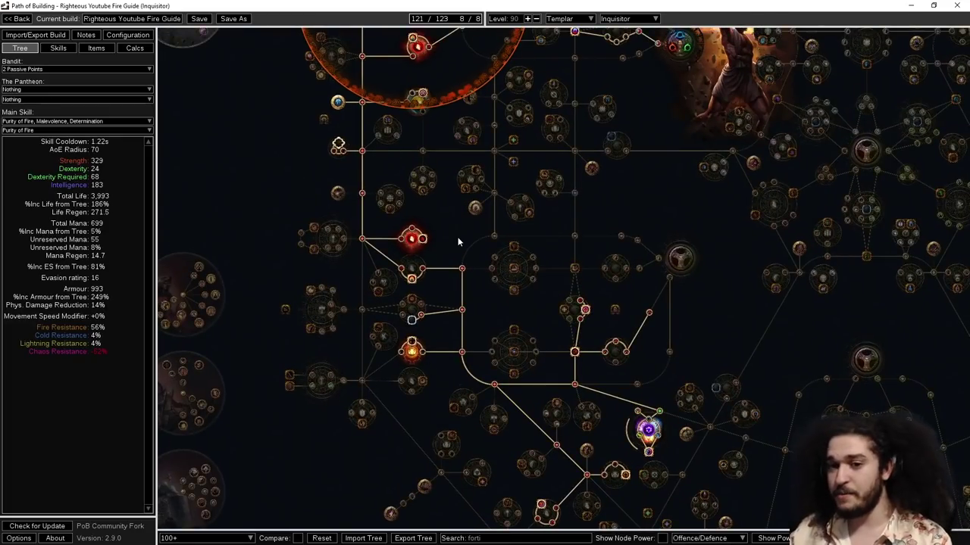
pyautogui.moveTo(458, 243); pyautogui.dragTo(474, 449)
pyautogui.scroll(6, 416, 190)
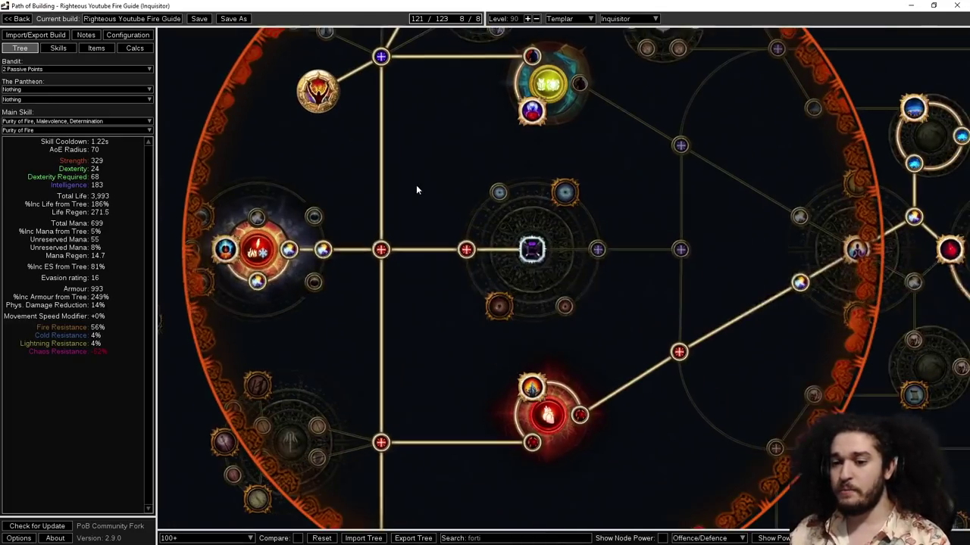
pyautogui.scroll(-1, 416, 186)
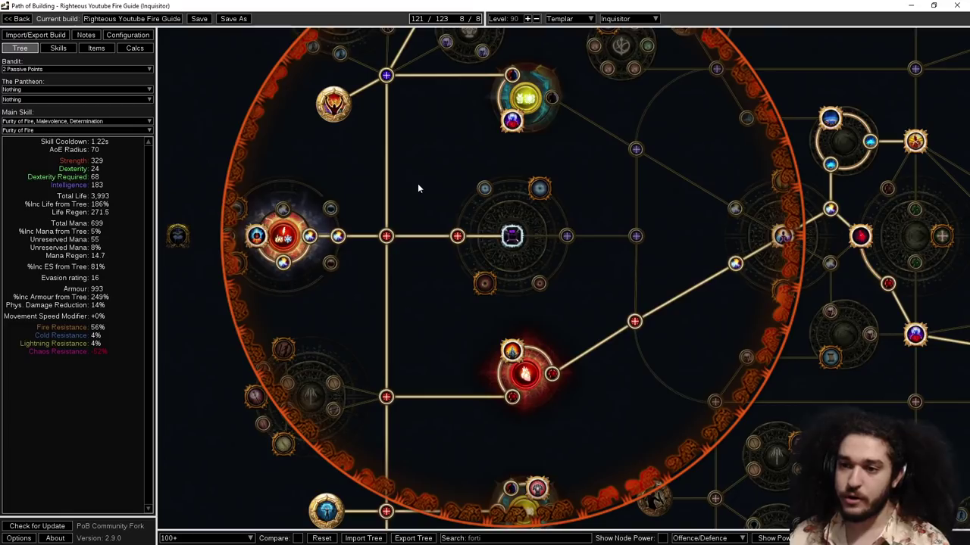
pyautogui.moveTo(409, 179); pyautogui.dragTo(384, 183)
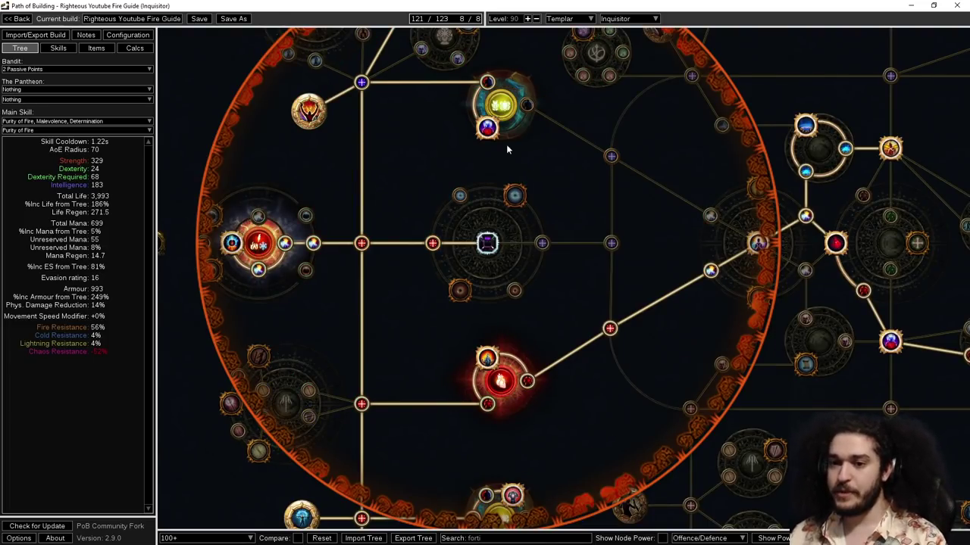
pyautogui.moveTo(439, 160); pyautogui.dragTo(430, 197)
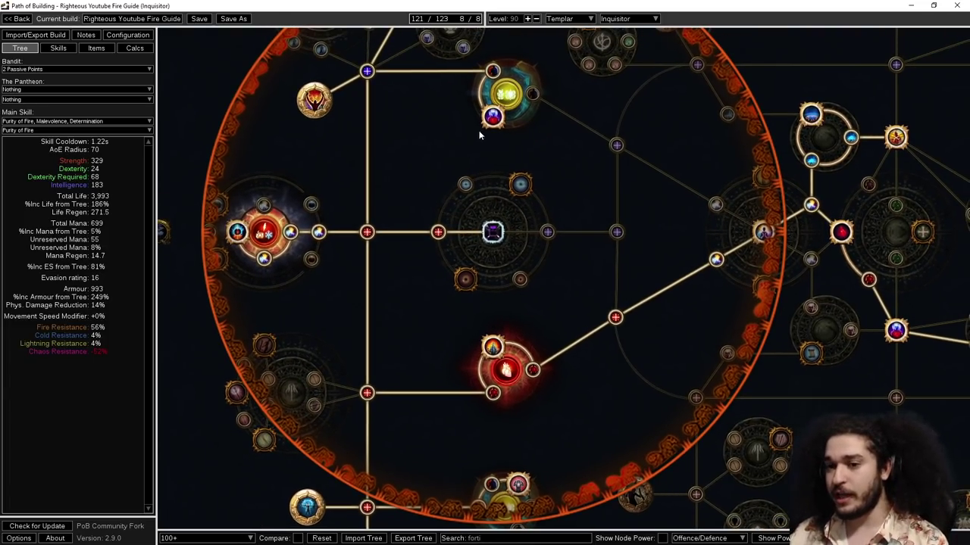
pyautogui.moveTo(490, 120)
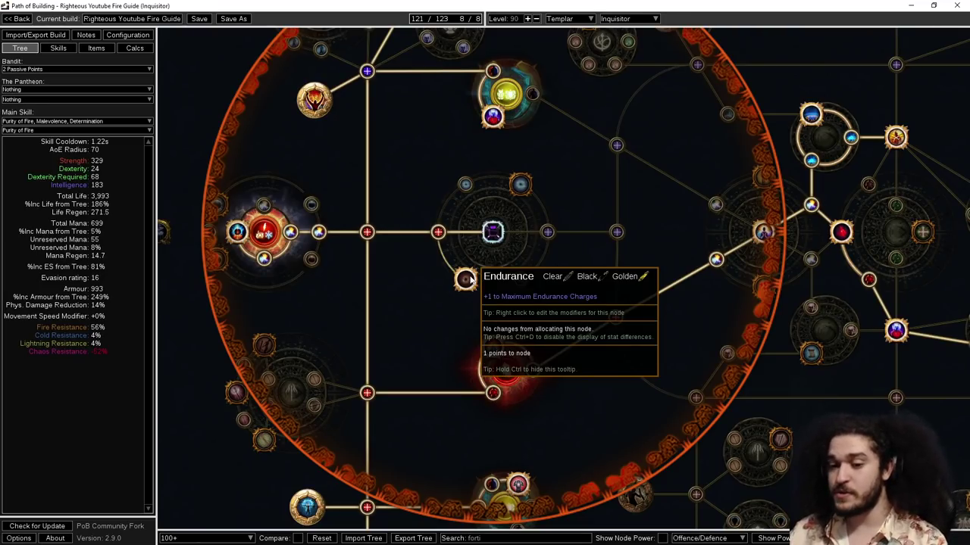
pyautogui.moveTo(381, 299); pyautogui.dragTo(416, 232)
pyautogui.click(525, 300)
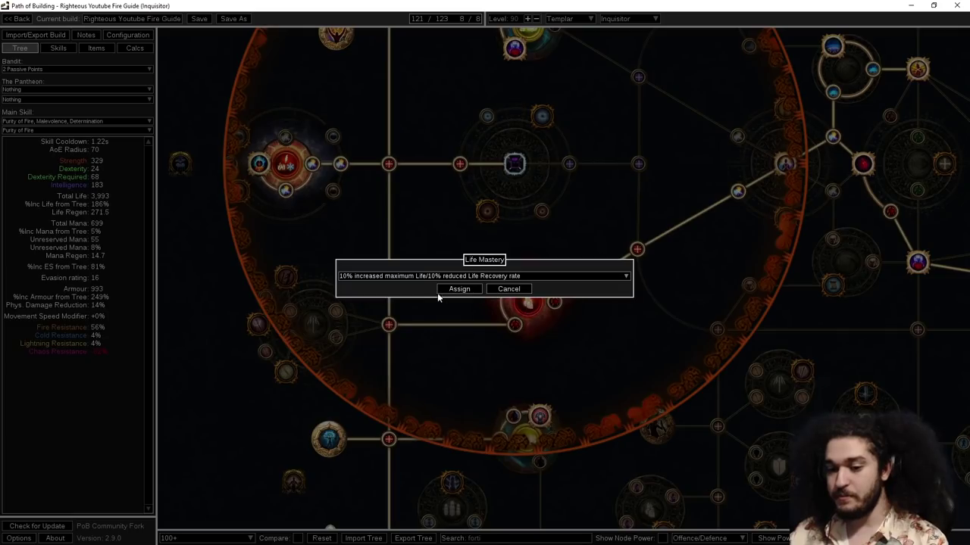
pyautogui.click(405, 279)
pyautogui.click(404, 279)
pyautogui.click(513, 289)
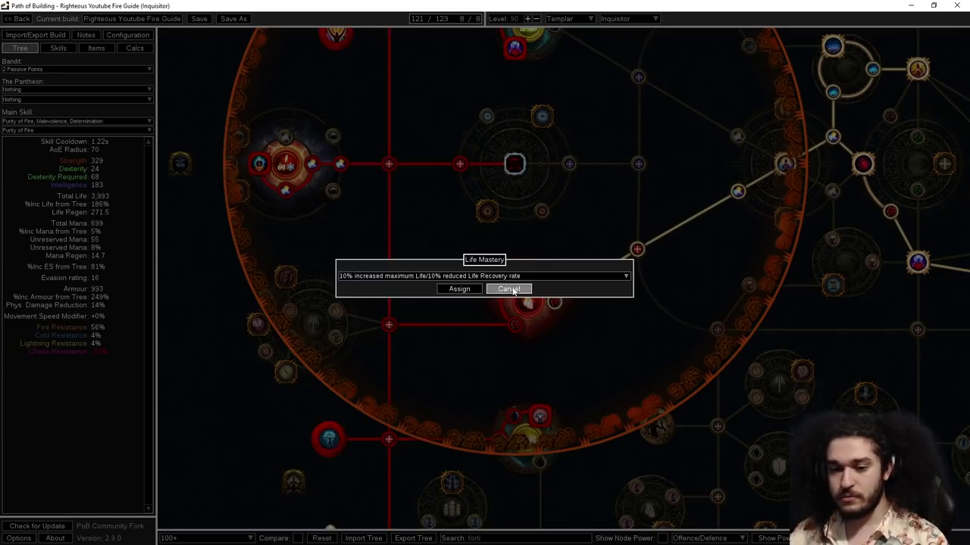
# Step: Browse the replacement modifiers available for the life notable in the jewel's radius, through Add Endurance Charge On Kill, without applying one
pyautogui.moveTo(362, 240); pyautogui.dragTo(364, 212)
pyautogui.moveTo(559, 201); pyautogui.dragTo(547, 240)
pyautogui.rightClick(502, 288)
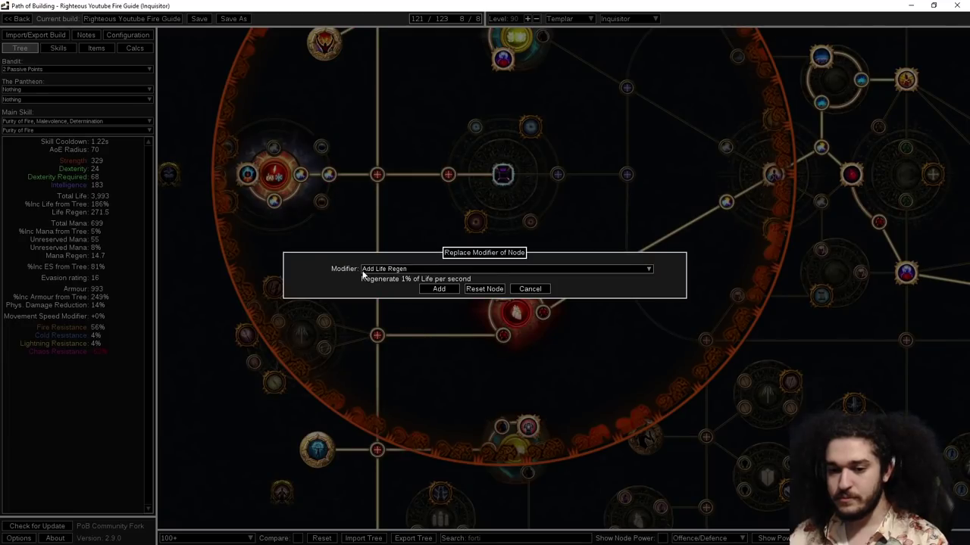
pyautogui.click(363, 271)
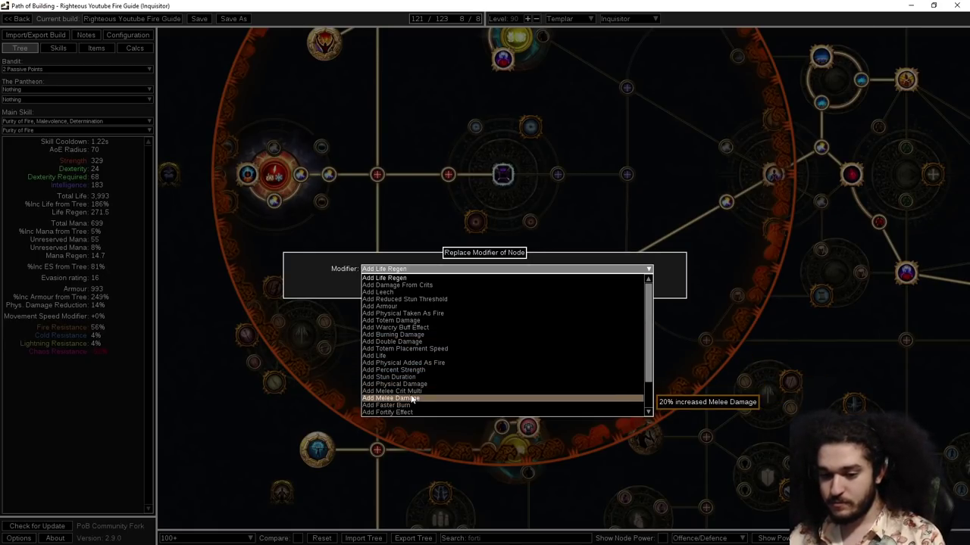
pyautogui.scroll(-2, 414, 396)
pyautogui.scroll(-1, 414, 393)
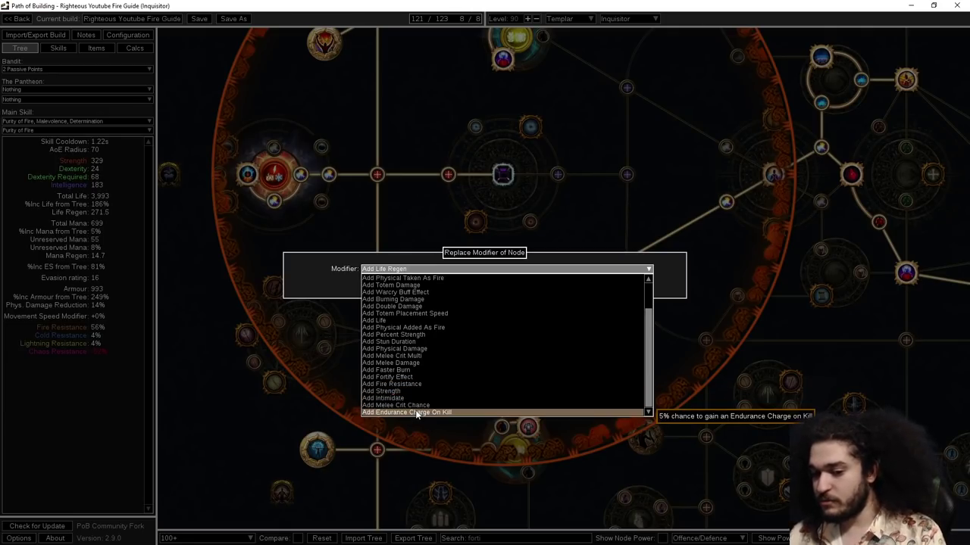
pyautogui.click(611, 165)
pyautogui.click(540, 290)
# Step: Inspect the Lethal Pride timeless jewel in its socket on the tree
pyautogui.scroll(-4, 612, 187)
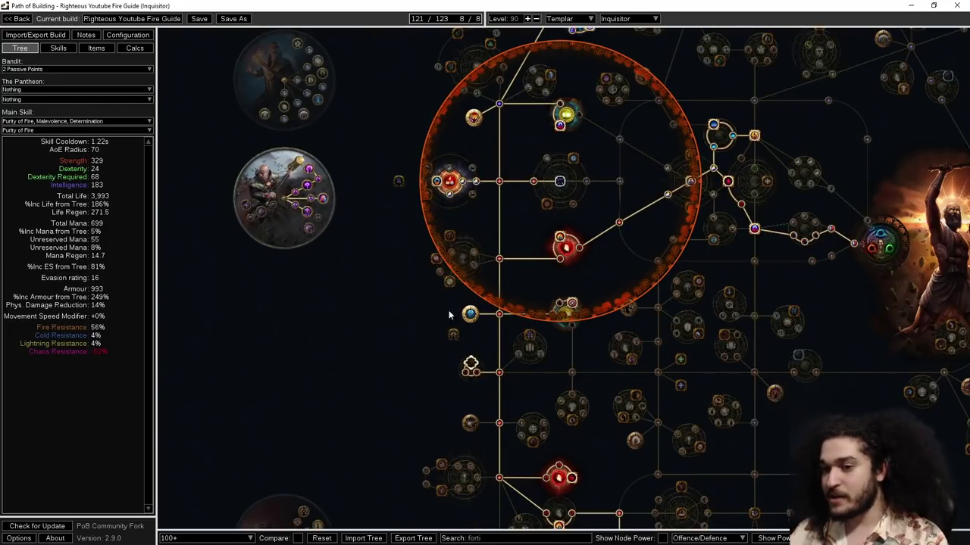
pyautogui.moveTo(563, 140); pyautogui.dragTo(523, 156)
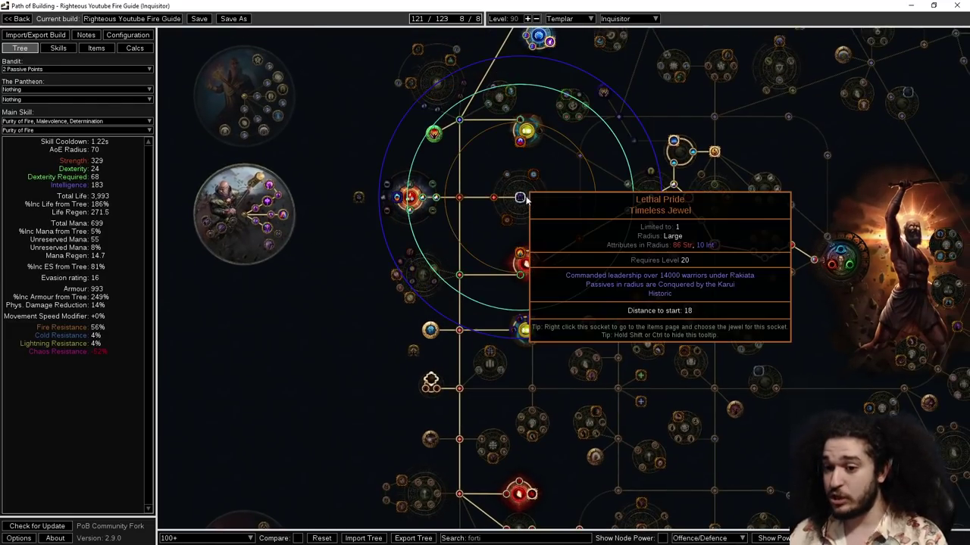
pyautogui.scroll(3, 495, 174)
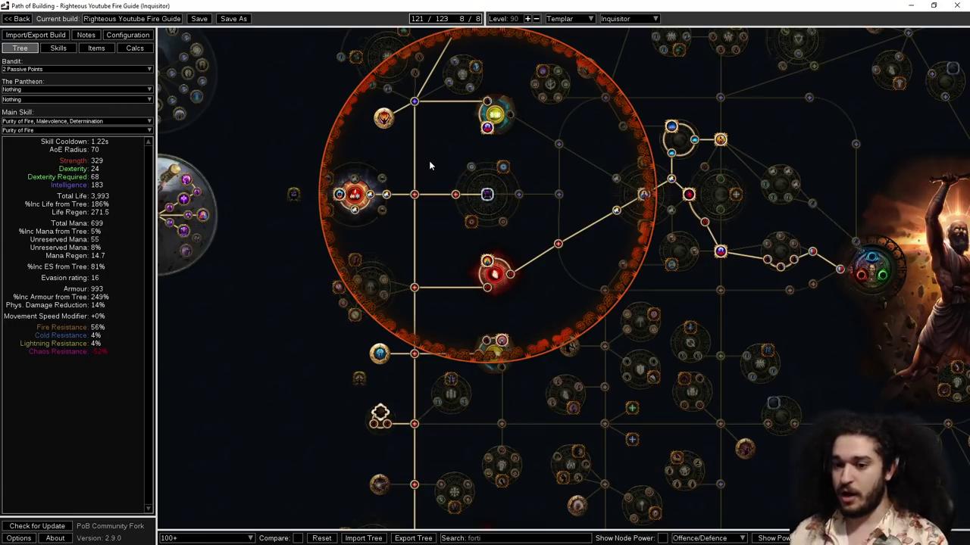
# Step: Unallocate and reallocate the Tempered by War keystone to compare its effect on cold and lightning resistance
pyautogui.moveTo(429, 161); pyautogui.dragTo(450, 211)
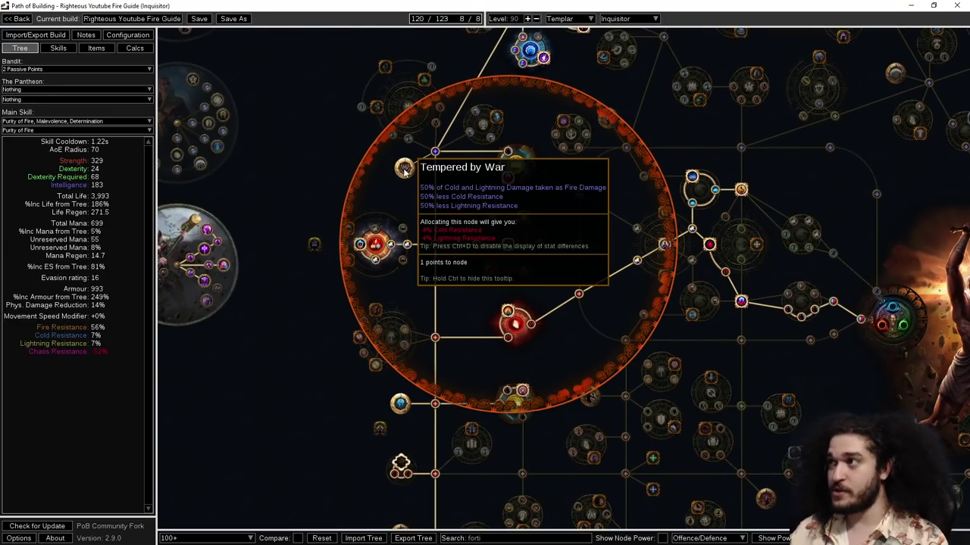
pyautogui.click(404, 167)
pyautogui.moveTo(559, 216); pyautogui.dragTo(469, 243)
pyautogui.scroll(-1, 469, 246)
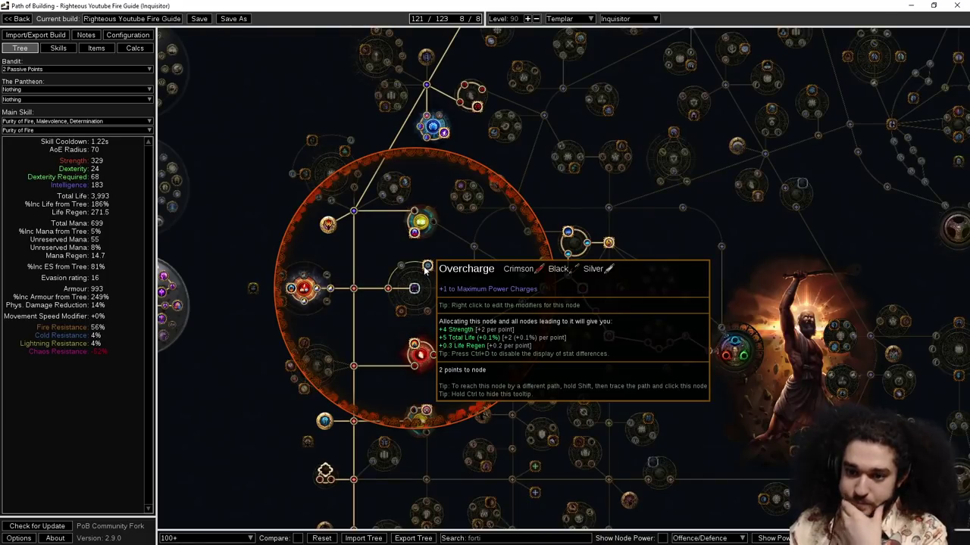
# Step: Check the build's equipped items against the Lethal Pride jewel area on the passive tree
pyautogui.moveTo(532, 237); pyautogui.dragTo(455, 157)
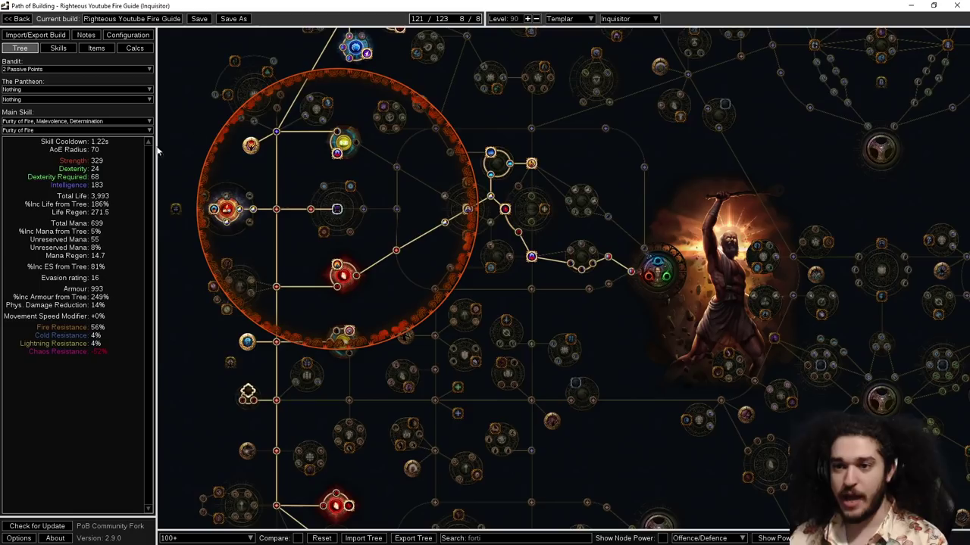
pyautogui.click(97, 48)
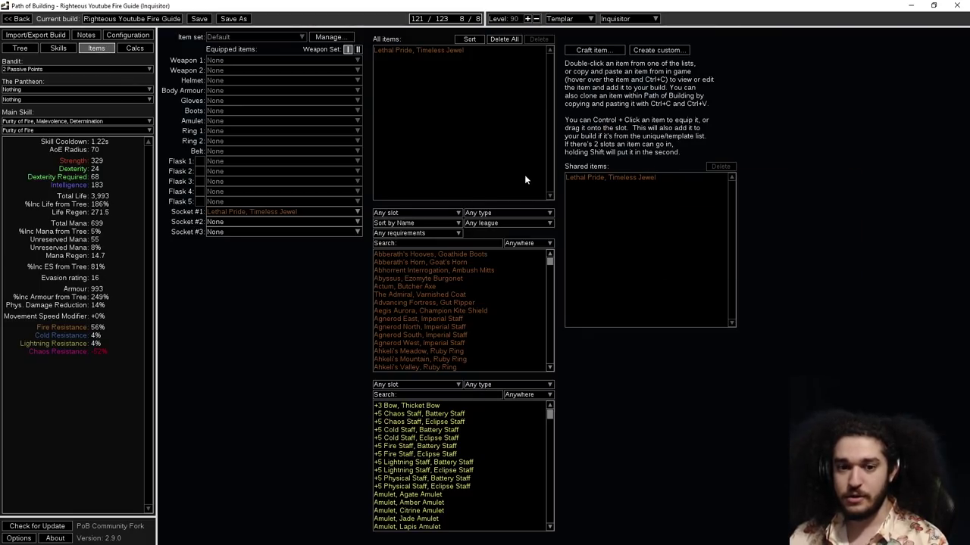
pyautogui.click(20, 48)
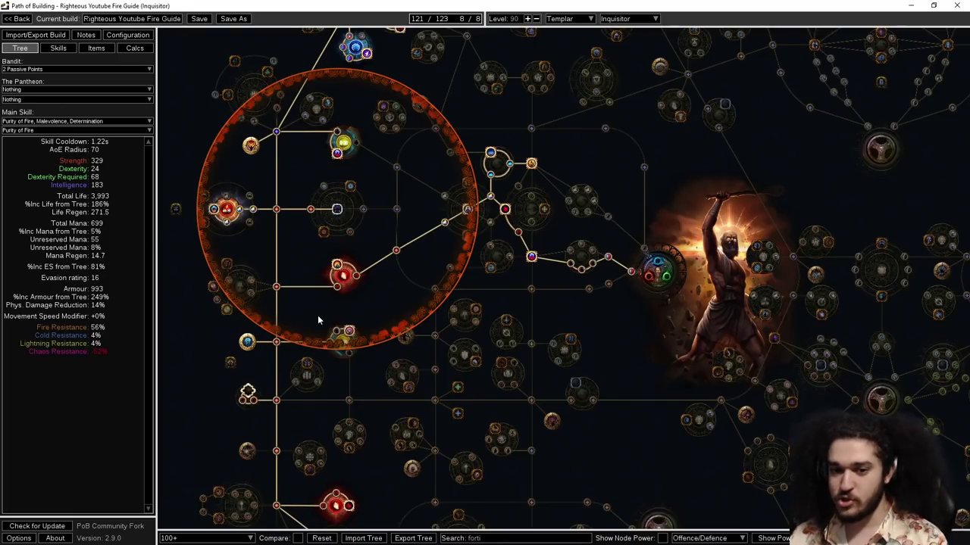
pyautogui.moveTo(317, 315); pyautogui.dragTo(339, 281)
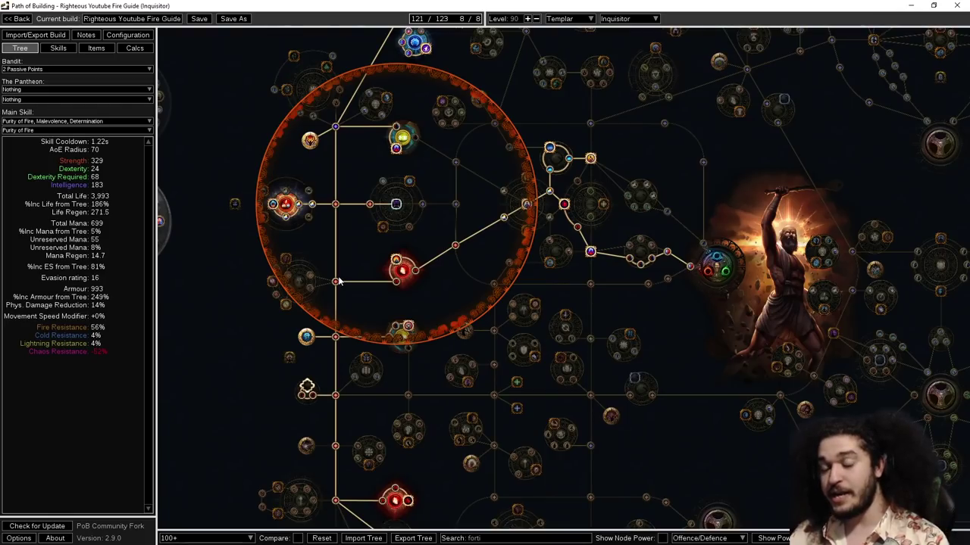
pyautogui.moveTo(339, 280); pyautogui.dragTo(353, 347)
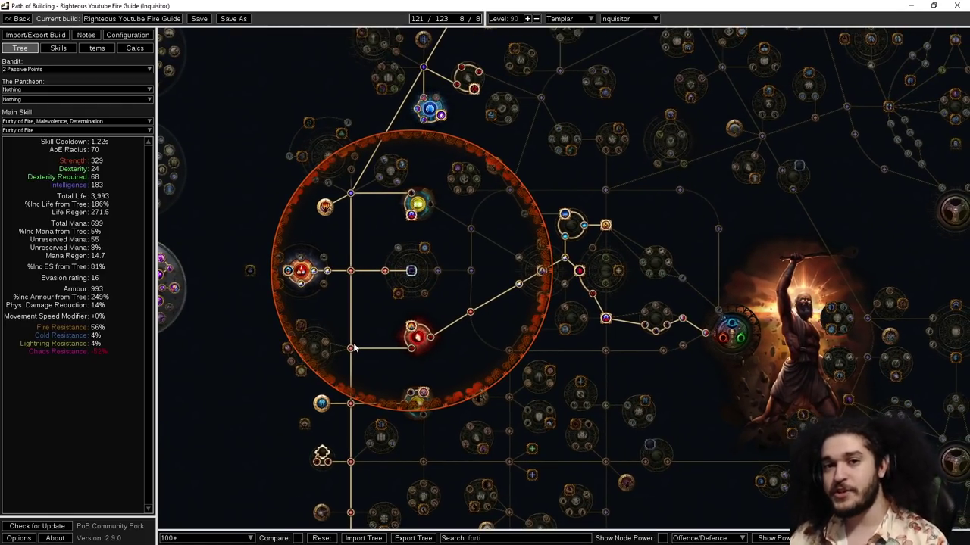
pyautogui.click(95, 48)
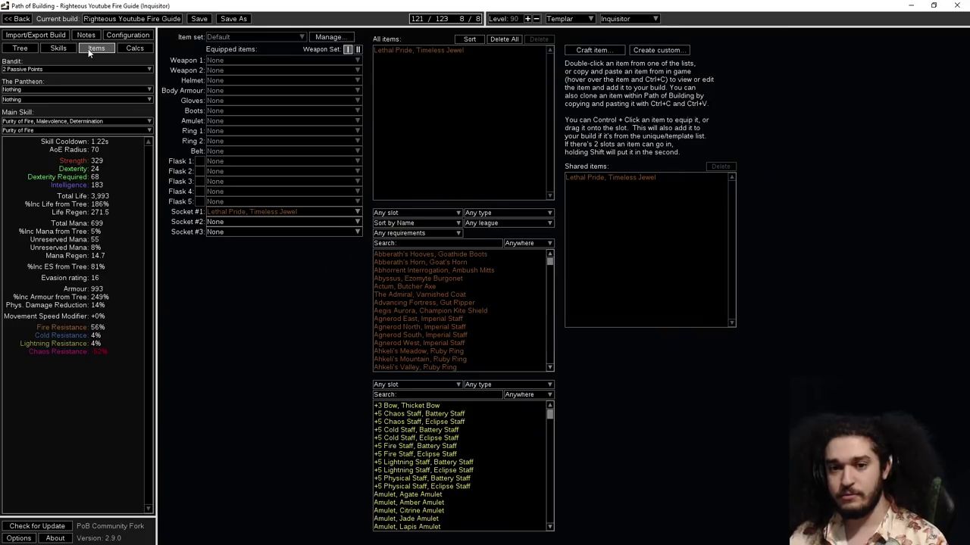
pyautogui.click(19, 48)
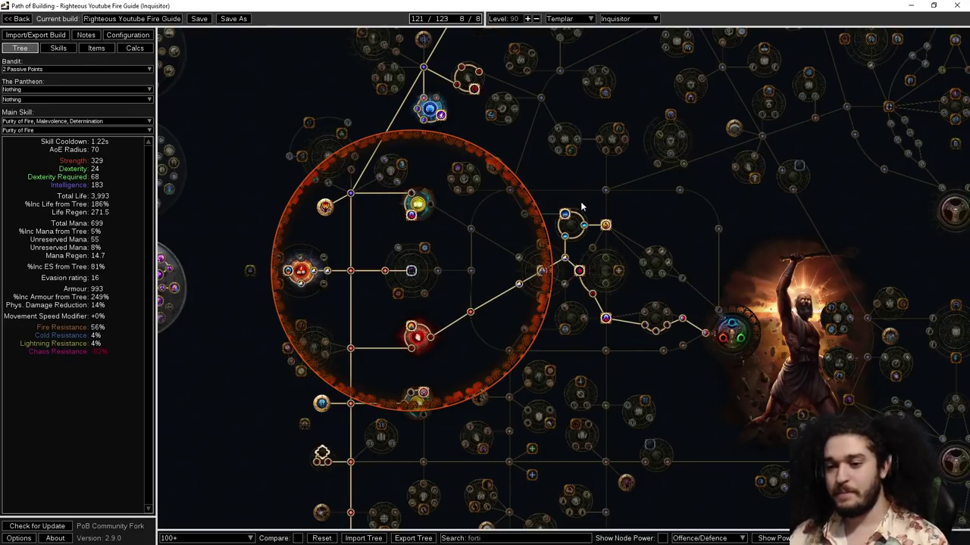
# Step: Inspect the Faith and Steel and Sanctum of Thought notables inside the timeless jewel's radius
pyautogui.moveTo(545, 203); pyautogui.dragTo(574, 85)
pyautogui.scroll(3, 425, 107)
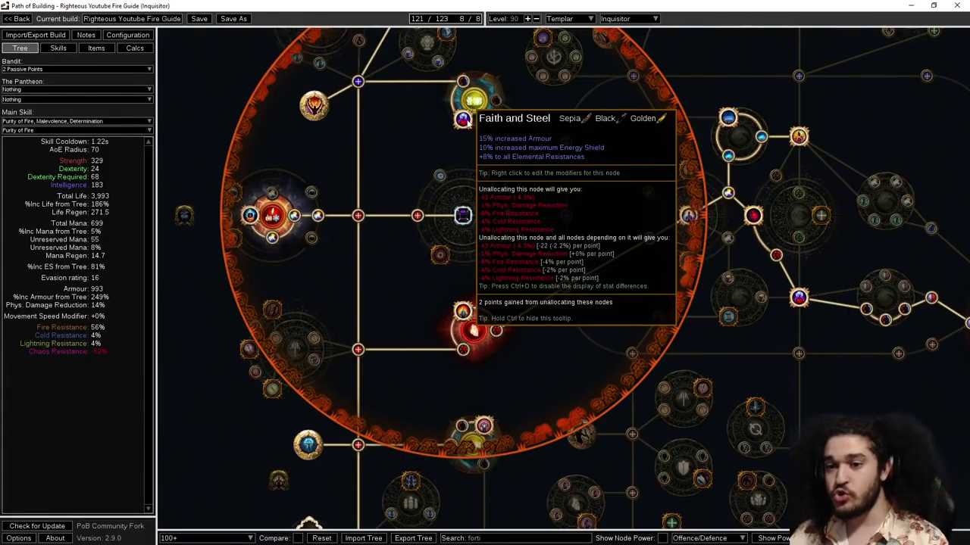
pyautogui.moveTo(569, 391); pyautogui.dragTo(568, 226)
pyautogui.scroll(1, 538, 213)
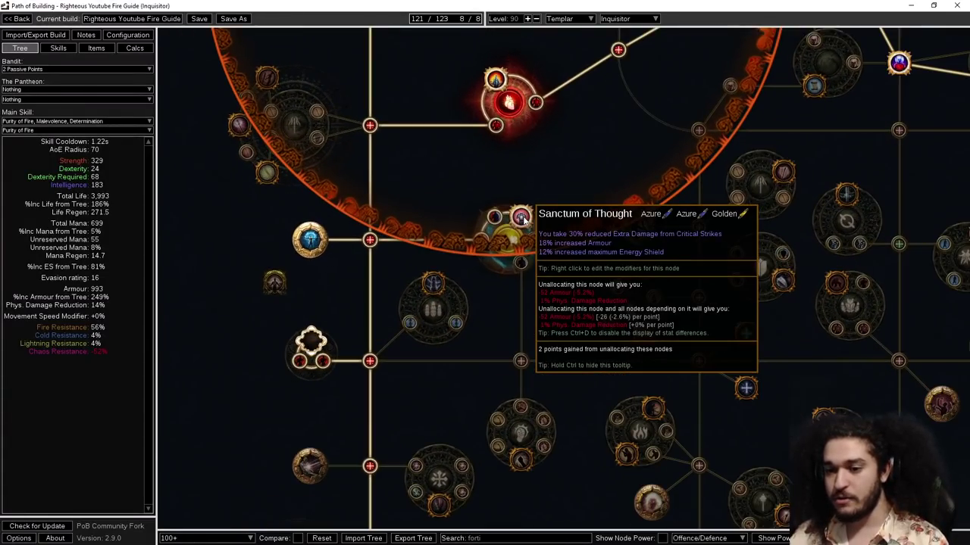
# Step: Inspect the Armour Mastery effect chosen in the southwestern part of the tree
pyautogui.scroll(-1, 504, 240)
pyautogui.moveTo(547, 170); pyautogui.dragTo(483, 176)
pyautogui.scroll(-3, 516, 219)
pyautogui.moveTo(590, 409); pyautogui.dragTo(512, 143)
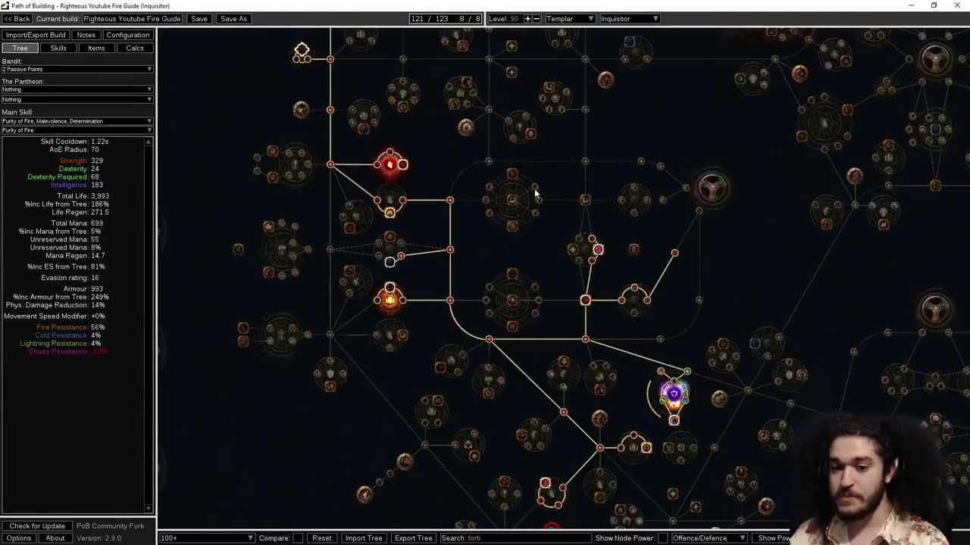
pyautogui.moveTo(449, 266); pyautogui.dragTo(496, 216)
pyautogui.scroll(2, 437, 248)
pyautogui.scroll(2, 438, 249)
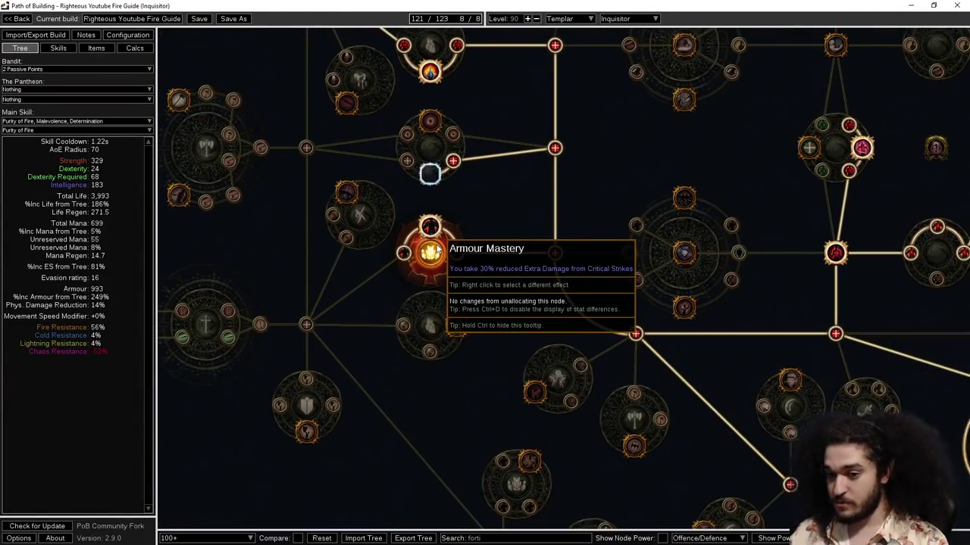
pyautogui.scroll(-2, 437, 248)
pyautogui.scroll(-2, 437, 248)
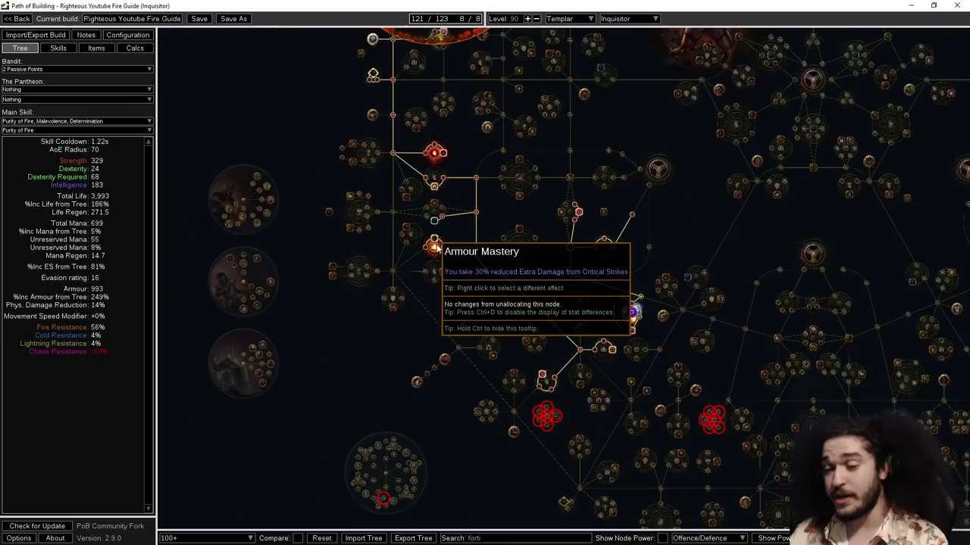
# Step: Inspect the Reservation Mastery effect in the cluster just north of the timeless jewel's radius
pyautogui.moveTo(491, 179); pyautogui.dragTo(500, 323)
pyautogui.moveTo(467, 92); pyautogui.dragTo(520, 340)
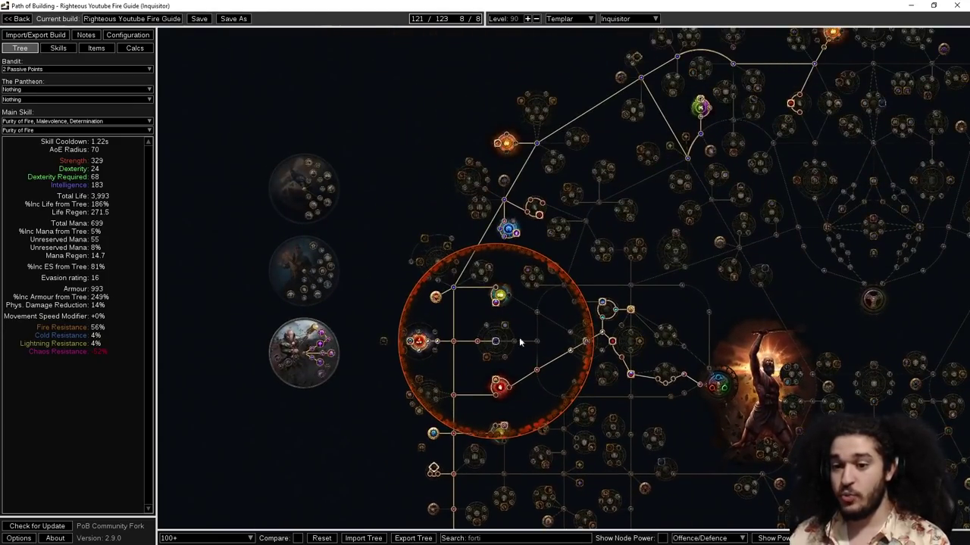
pyautogui.scroll(3, 511, 266)
pyautogui.scroll(4, 511, 266)
pyautogui.moveTo(498, 191); pyautogui.dragTo(471, 265)
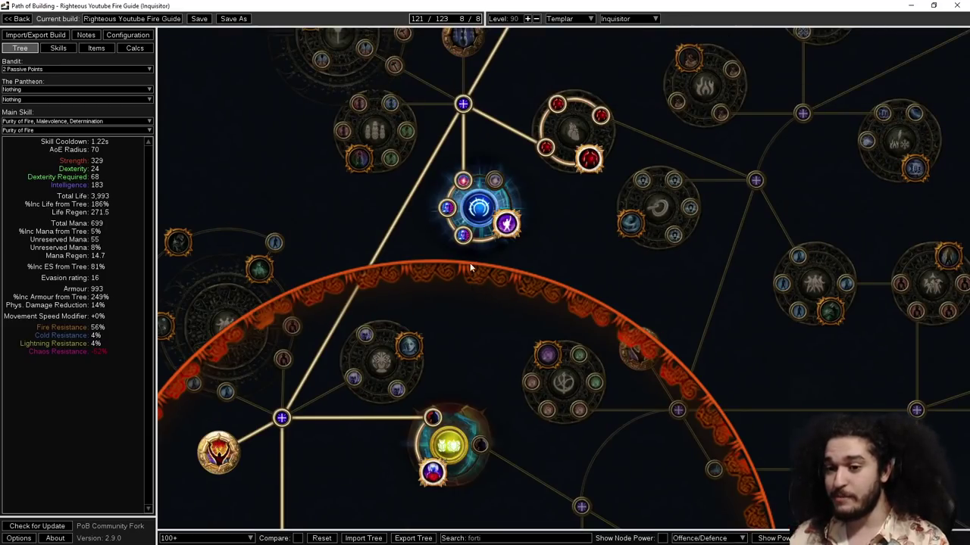
pyautogui.moveTo(507, 231)
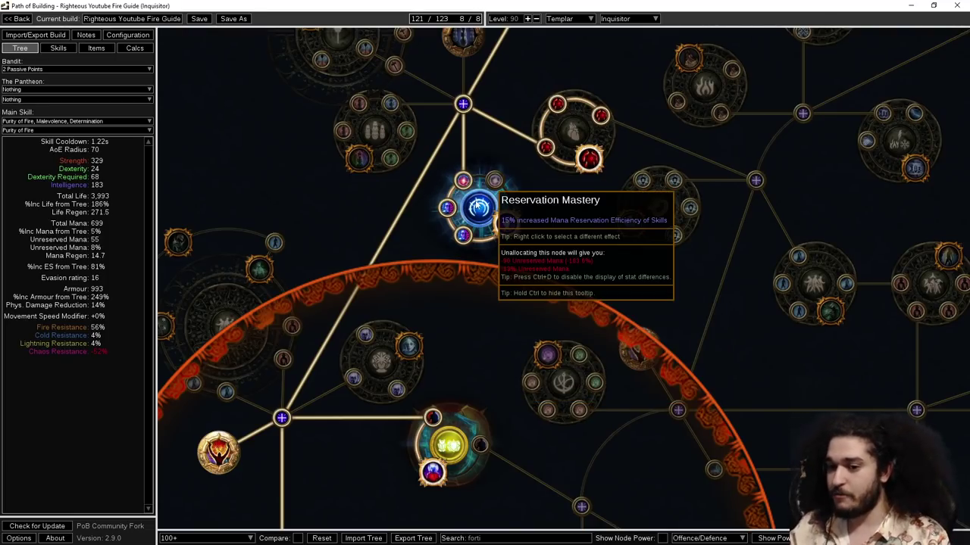
pyautogui.scroll(-3, 437, 226)
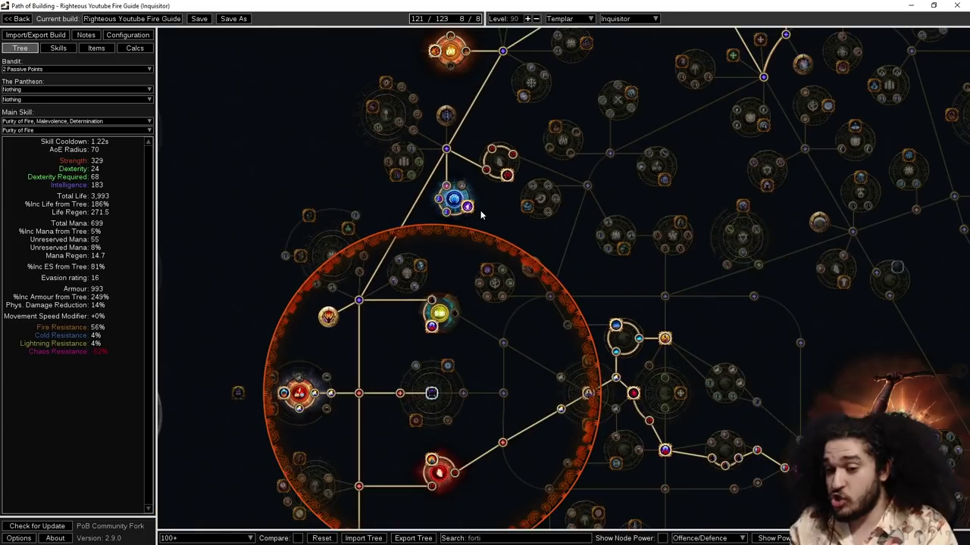
pyautogui.scroll(2, 481, 209)
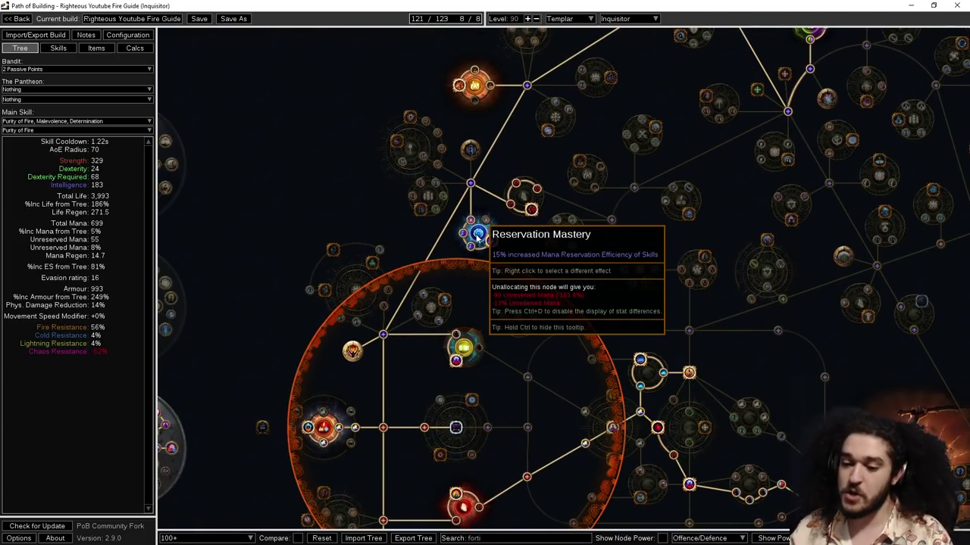
# Step: Examine the allocated life cluster and the unallocated clusters east of the Reservation Mastery
pyautogui.moveTo(708, 317); pyautogui.dragTo(525, 370)
pyautogui.moveTo(467, 236); pyautogui.dragTo(540, 244)
pyautogui.scroll(4, 540, 245)
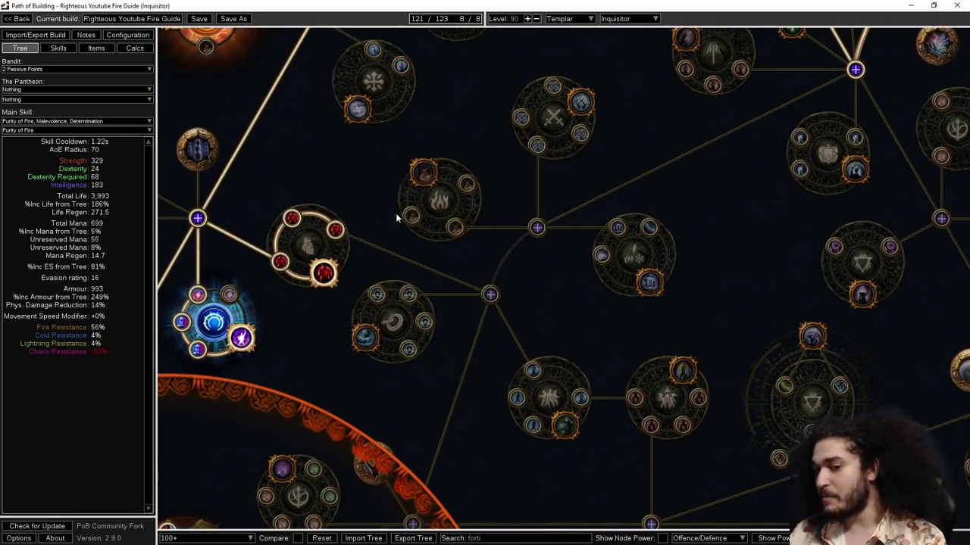
pyautogui.moveTo(533, 246); pyautogui.dragTo(548, 138)
pyautogui.scroll(-2, 578, 224)
pyautogui.scroll(-2, 547, 135)
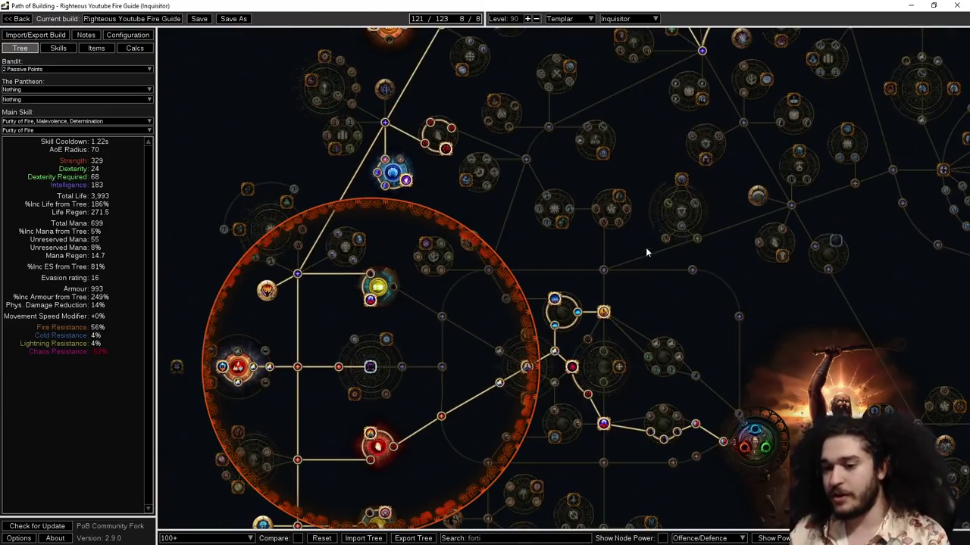
# Step: Review the full passive tree to see the overall allocated path around the Templar start
pyautogui.moveTo(653, 293); pyautogui.dragTo(423, 265)
pyautogui.scroll(-3, 609, 237)
pyautogui.scroll(-3, 423, 264)
pyautogui.moveTo(673, 308); pyautogui.dragTo(619, 211)
pyautogui.scroll(-1, 618, 214)
pyautogui.scroll(-1, 625, 196)
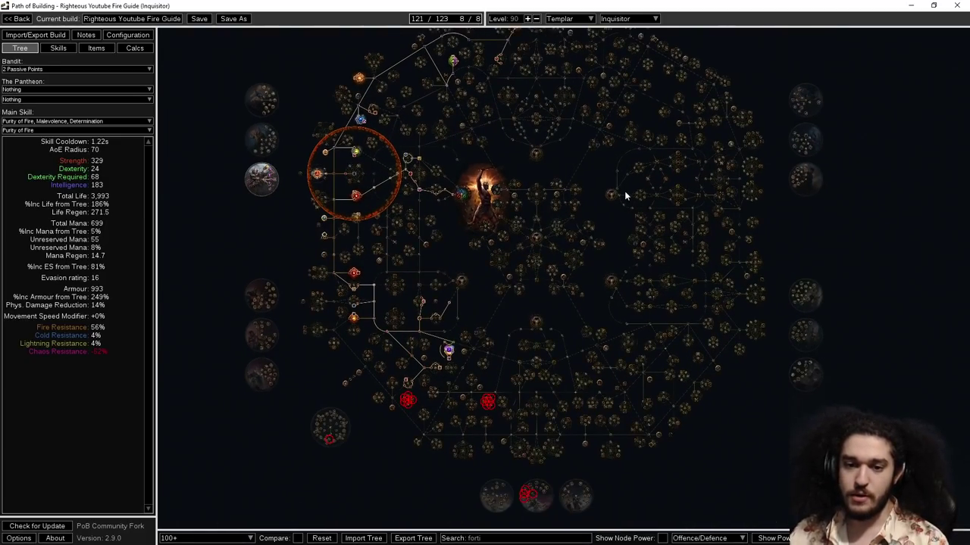
pyautogui.scroll(3, 625, 192)
pyautogui.moveTo(474, 150); pyautogui.dragTo(612, 200)
pyautogui.scroll(-1, 612, 200)
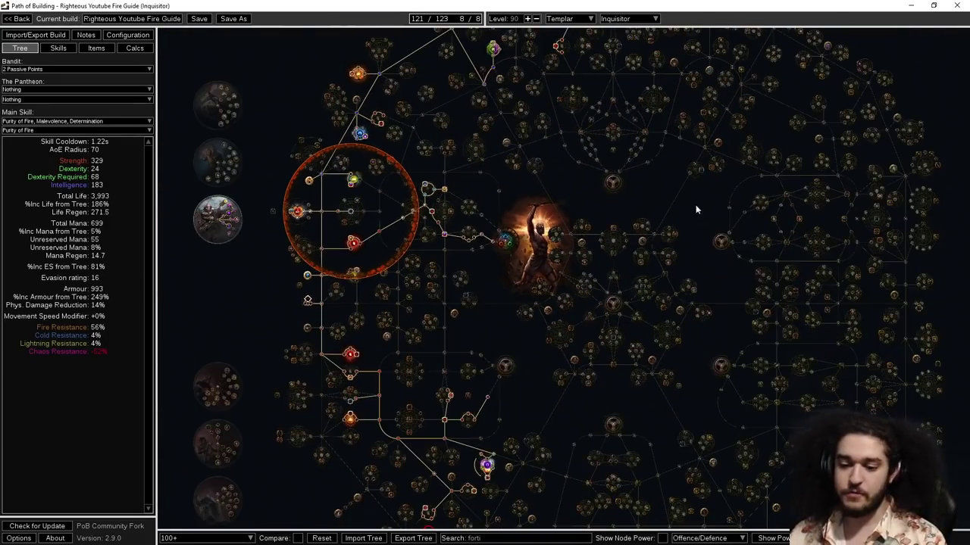
pyautogui.moveTo(695, 205); pyautogui.dragTo(616, 195)
pyautogui.scroll(-1, 616, 195)
pyautogui.scroll(-2, 599, 200)
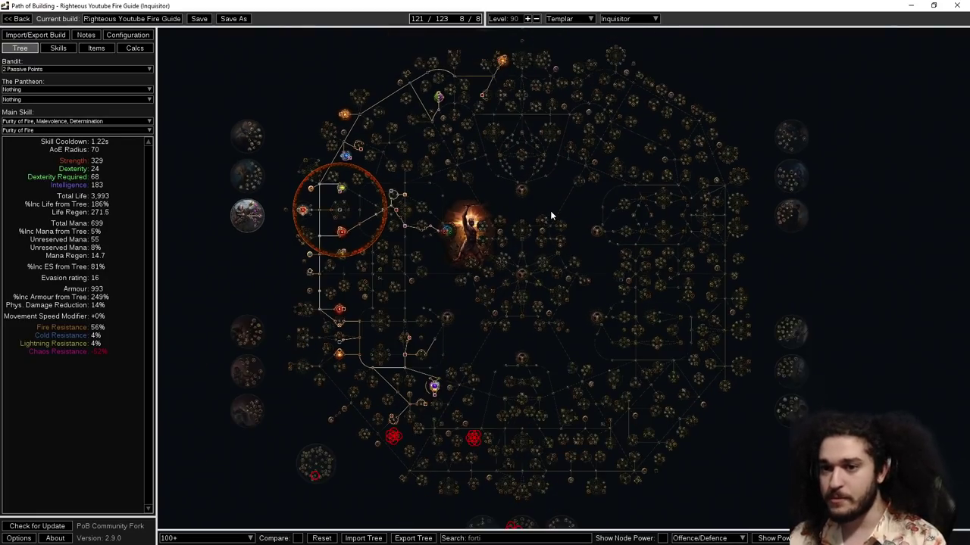